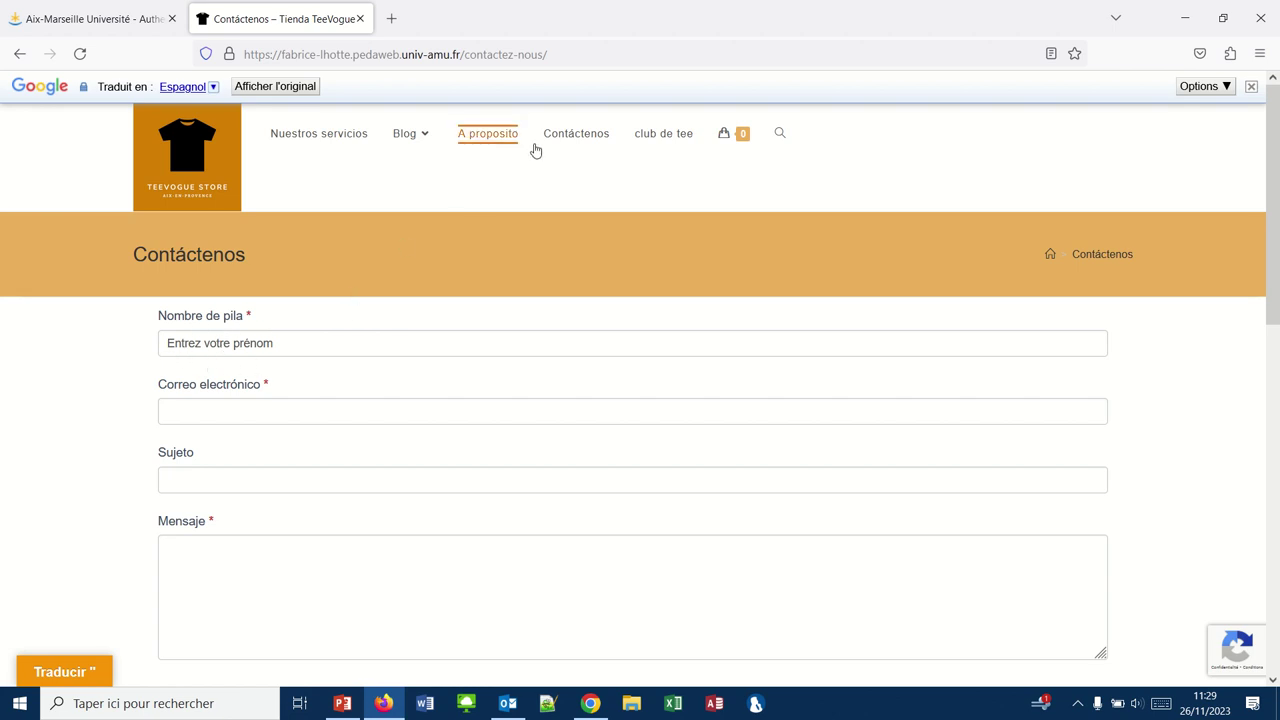
- Browse the Spanish-translated Contact, About, Services and Blog pages of the shop site to check their translation
{"action": "left_click", "coordinate": [564, 136]}
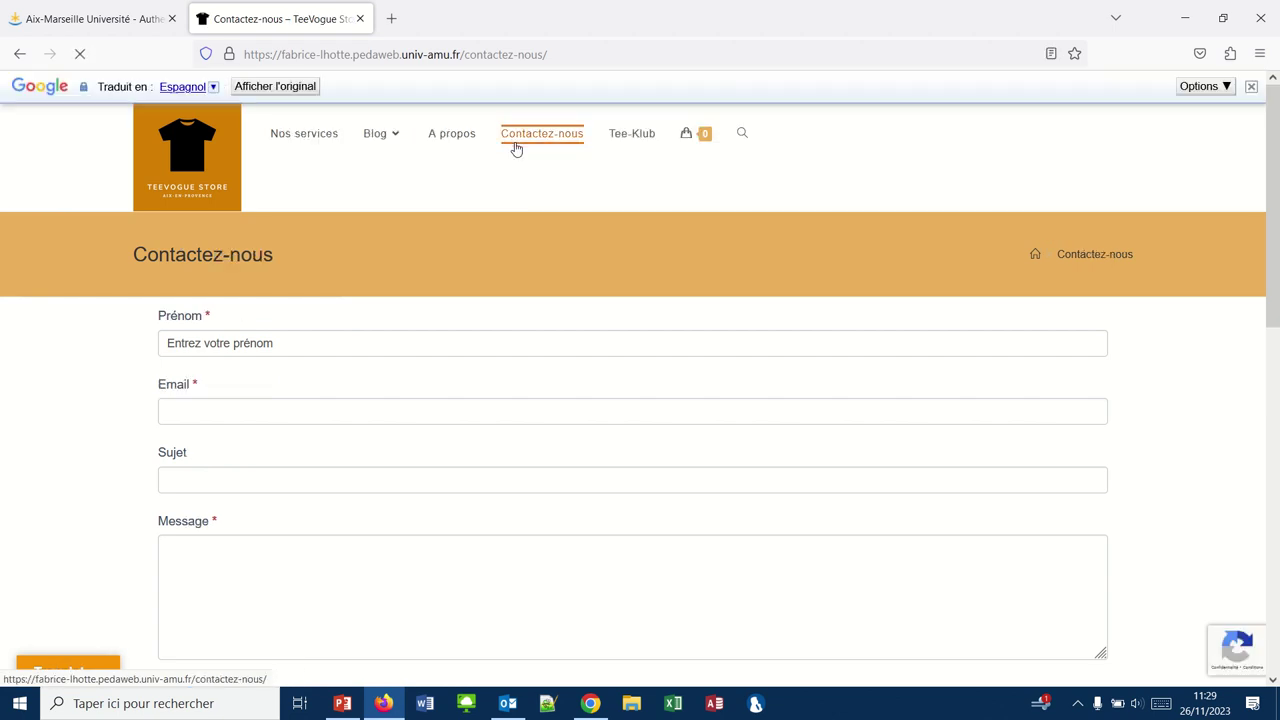
{"action": "left_click", "coordinate": [464, 140]}
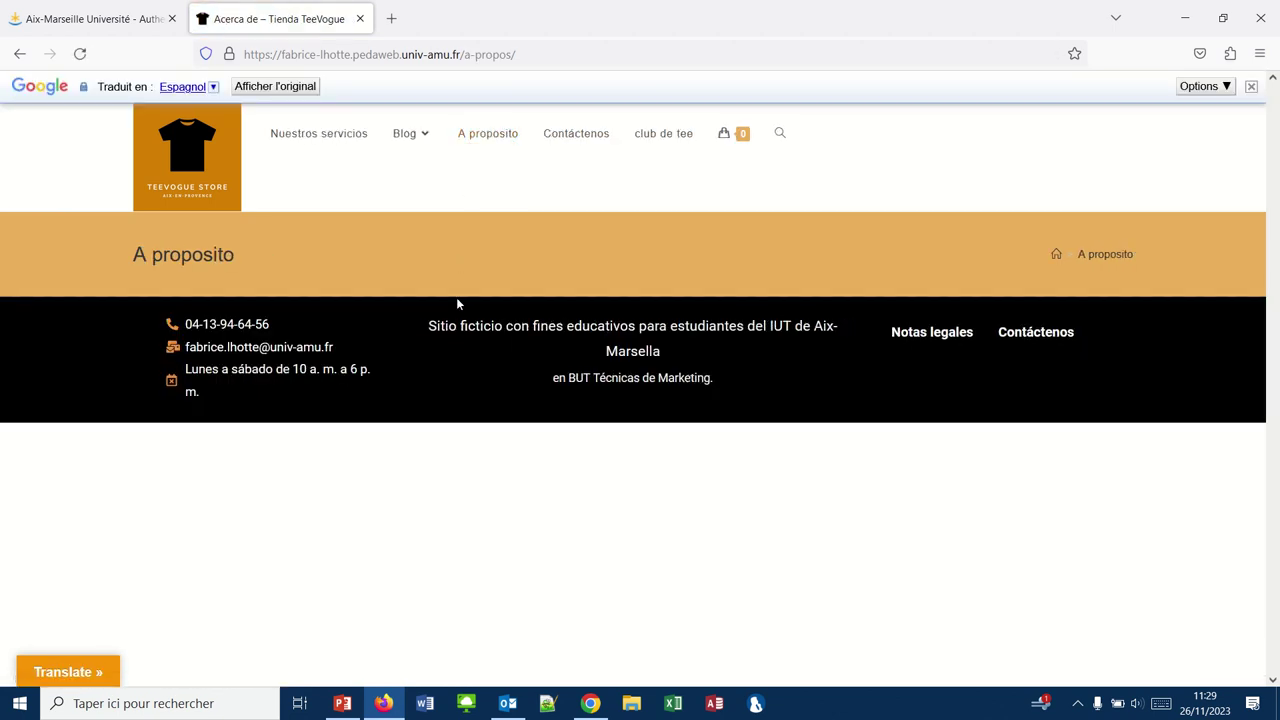
{"action": "left_click", "coordinate": [316, 137]}
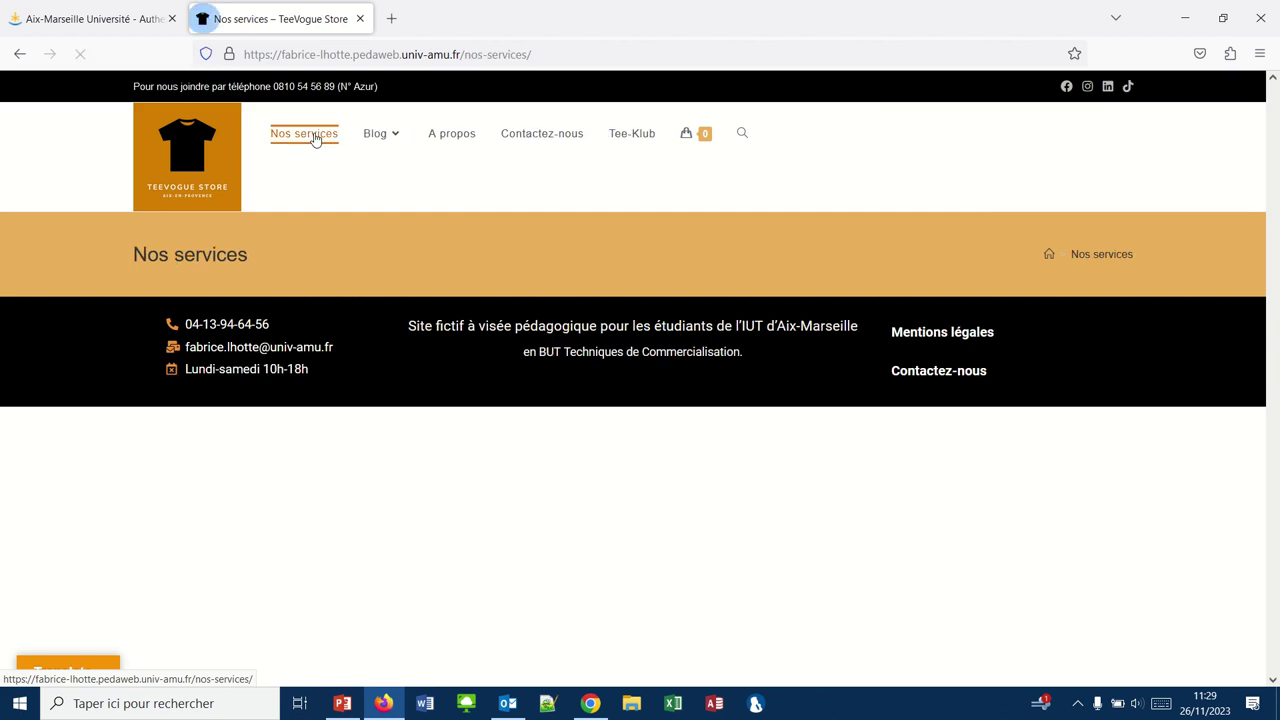
{"action": "left_click", "coordinate": [375, 136]}
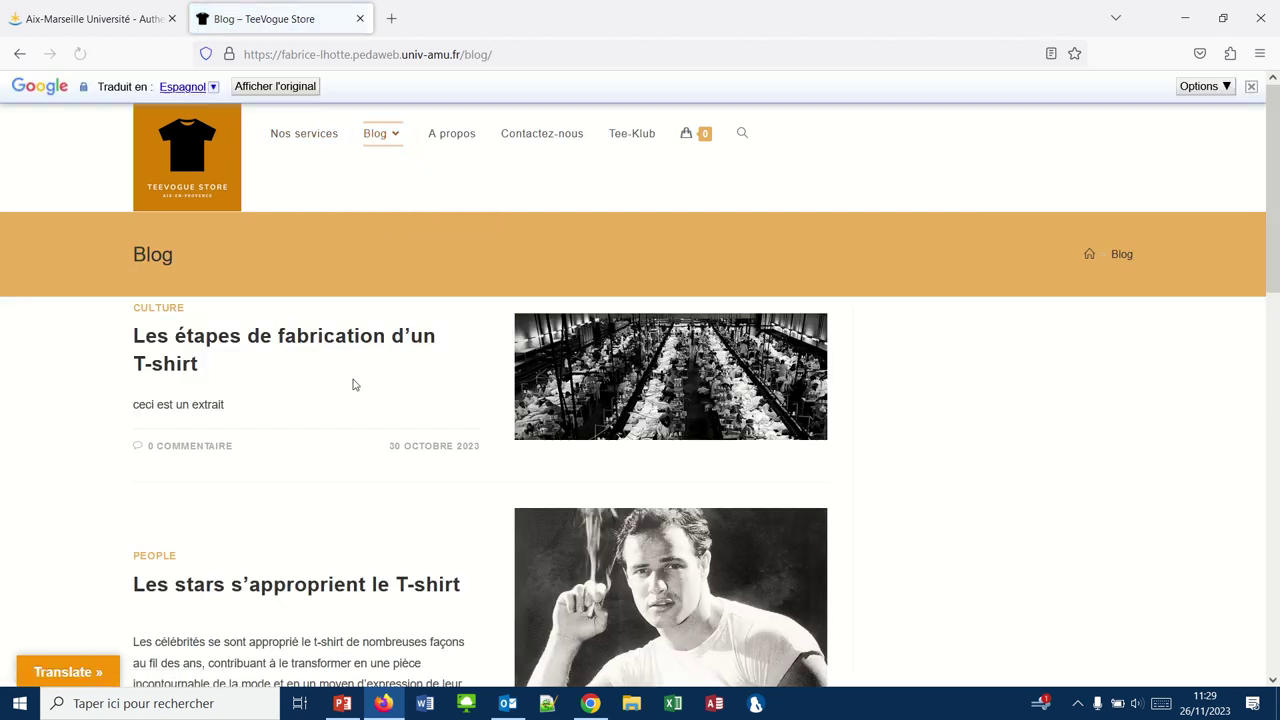
{"action": "scroll", "coordinate": [351, 380], "scroll_direction": "down", "scroll_amount": 15}
{"action": "scroll", "coordinate": [352, 383], "scroll_direction": "up", "scroll_amount": 15}
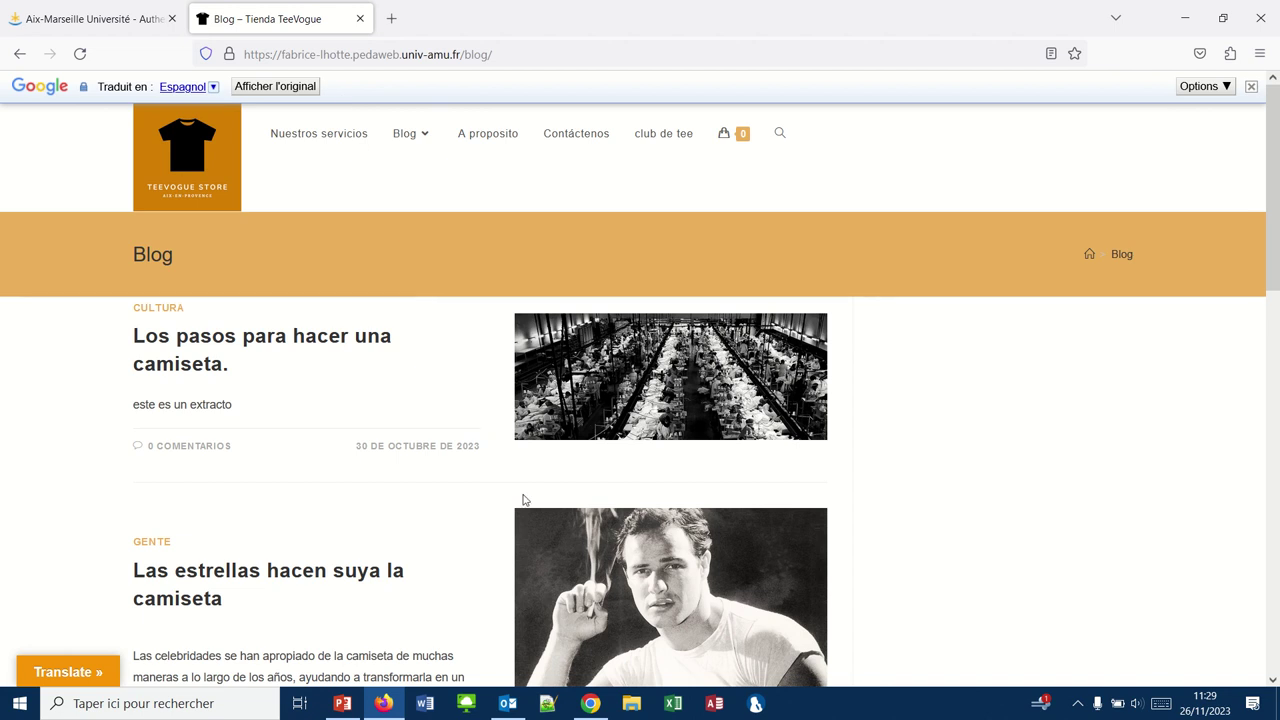
- In Chrome, set Show Google Toolbar to No in the Google Language Translator settings and save the changes
{"action": "left_click", "coordinate": [590, 703]}
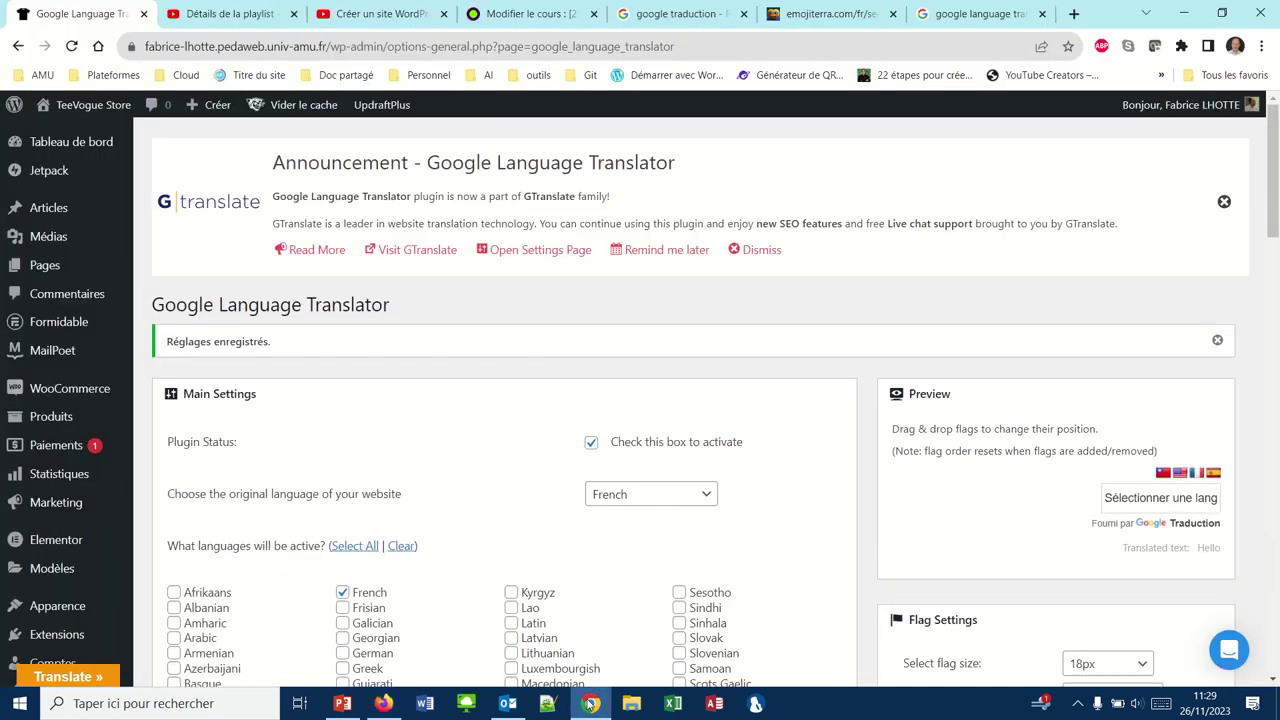
{"action": "scroll", "coordinate": [396, 491], "scroll_direction": "down", "scroll_amount": 7}
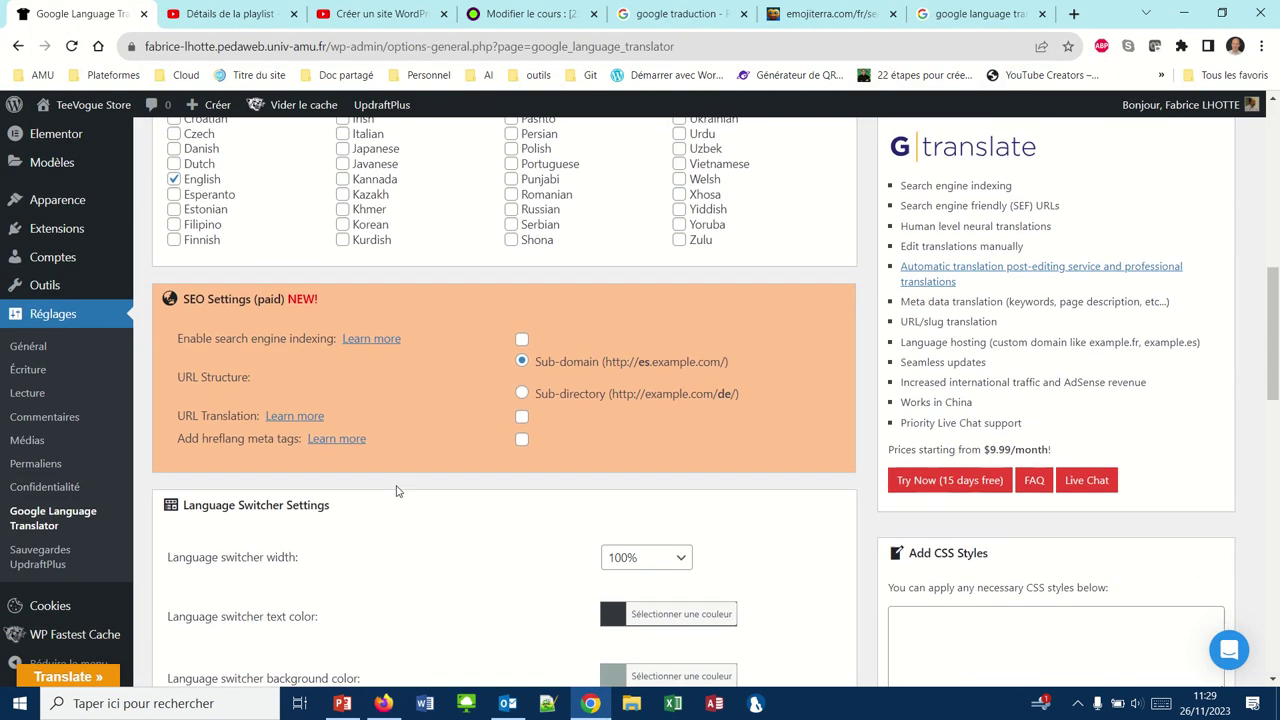
{"action": "scroll", "coordinate": [396, 491], "scroll_direction": "down", "scroll_amount": 4}
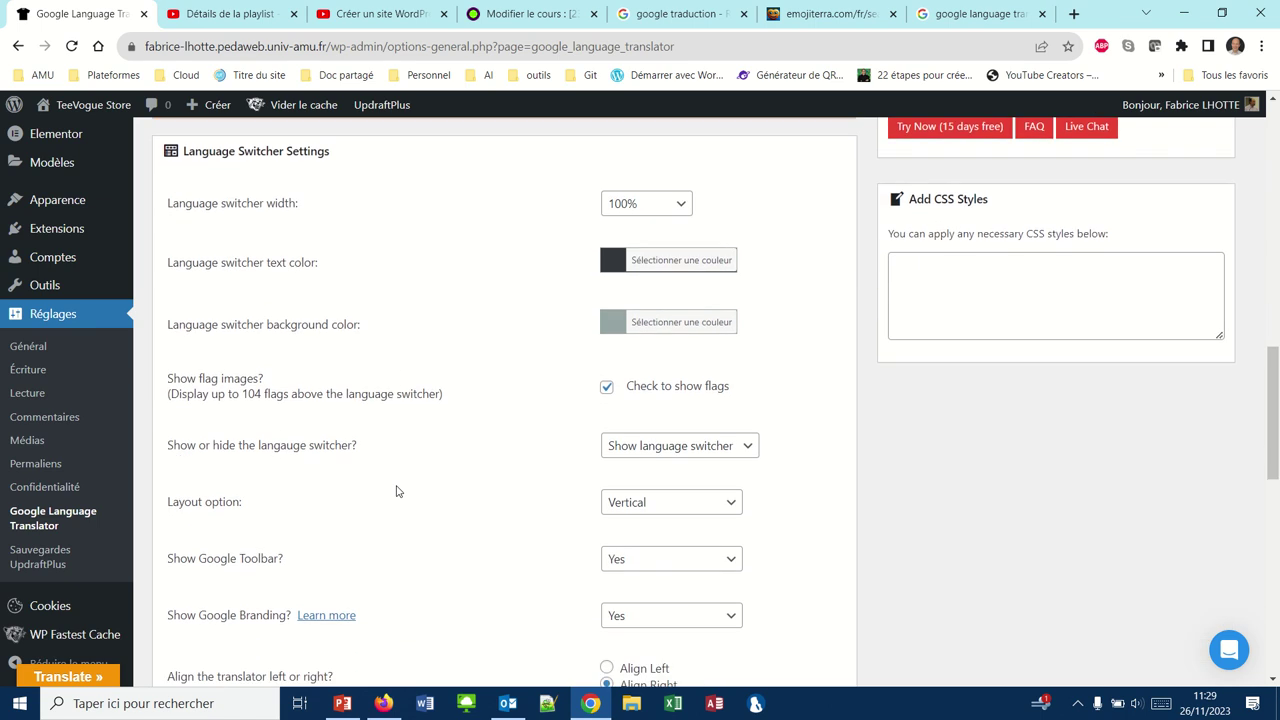
{"action": "scroll", "coordinate": [396, 491], "scroll_direction": "down", "scroll_amount": 2}
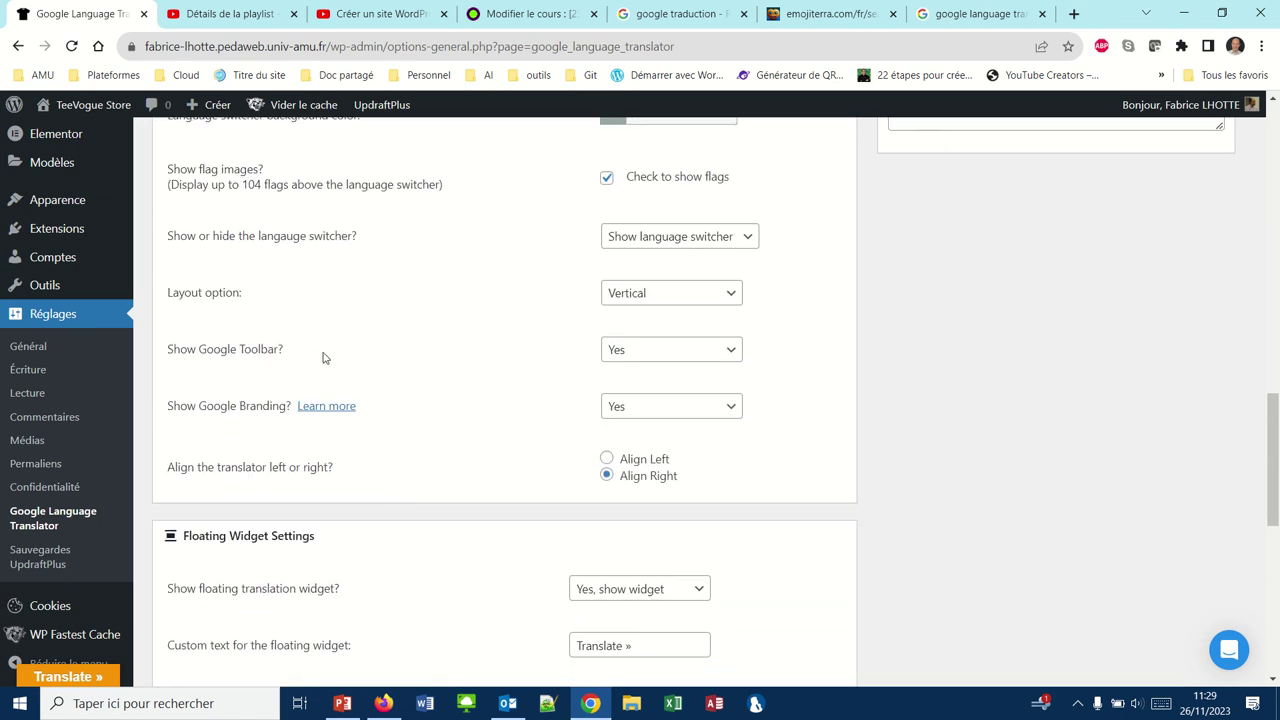
{"action": "left_click", "coordinate": [734, 353]}
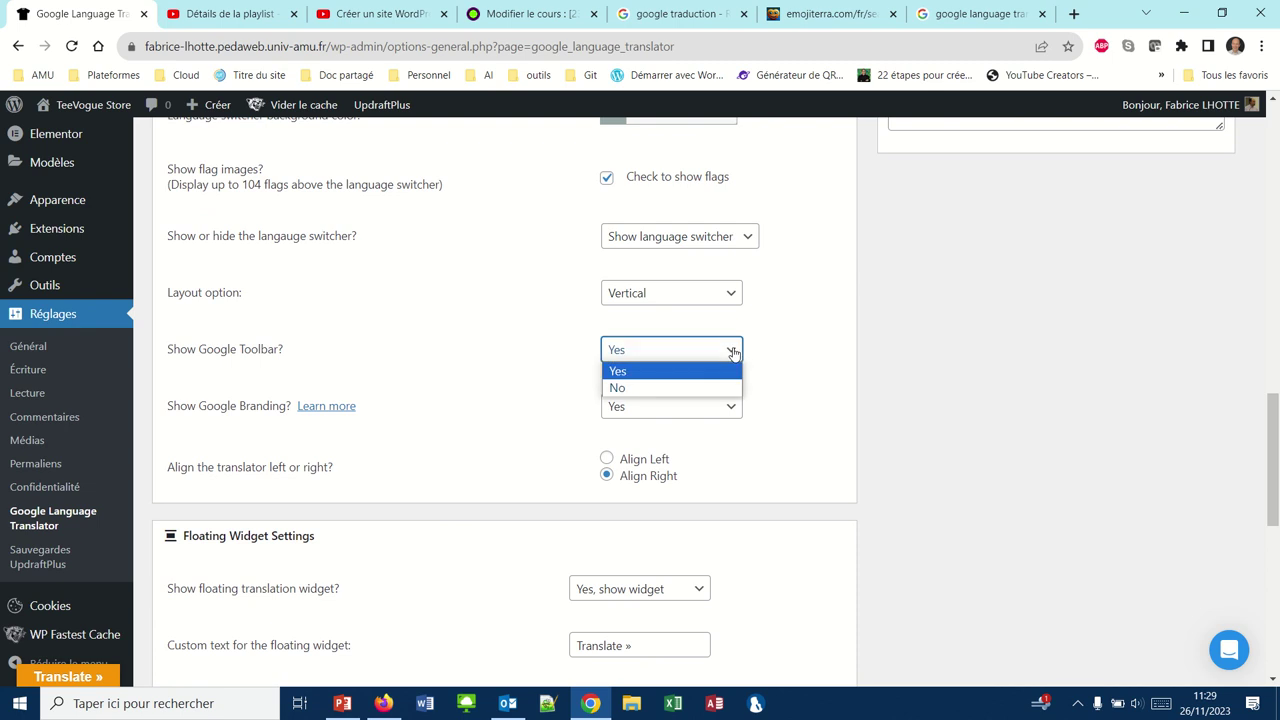
{"action": "left_click", "coordinate": [621, 389]}
{"action": "scroll", "coordinate": [514, 397], "scroll_direction": "down", "scroll_amount": 6}
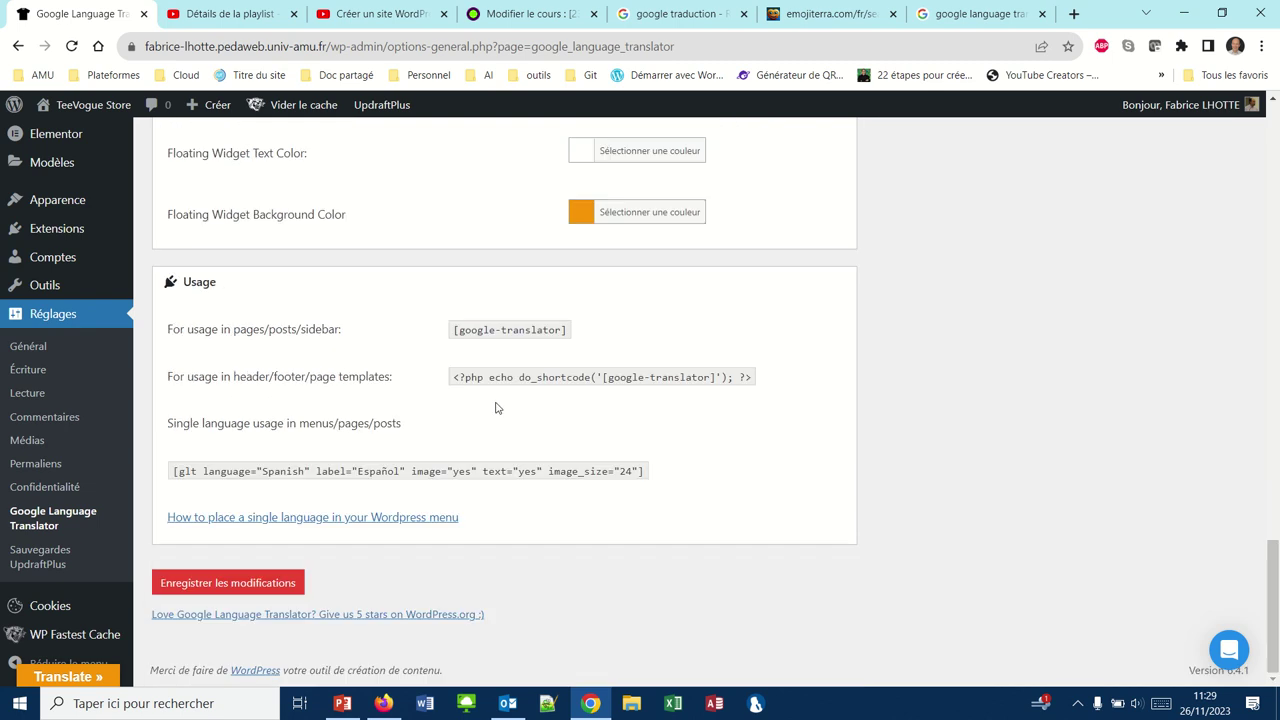
{"action": "left_click", "coordinate": [255, 589]}
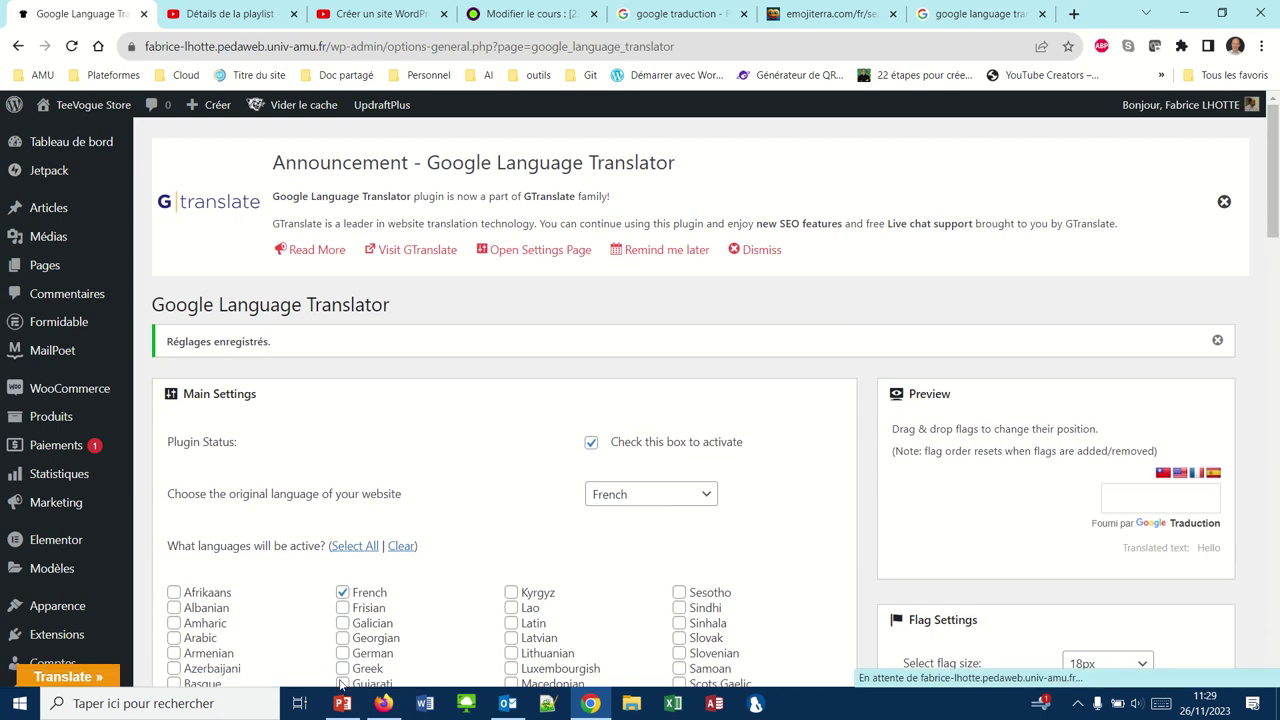
- In Firefox, reload the shop's blog and check the toolbar display on the About, Contact and Services pages
{"action": "left_click", "coordinate": [383, 704]}
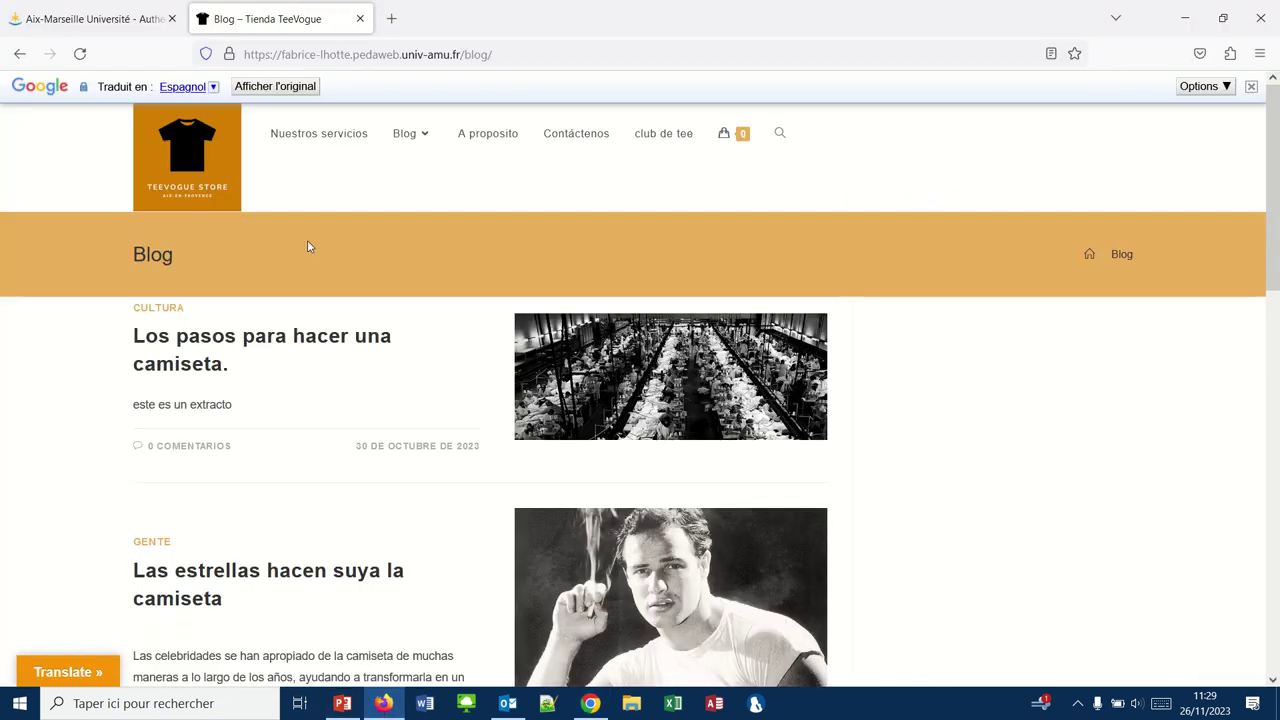
{"action": "left_click", "coordinate": [81, 57]}
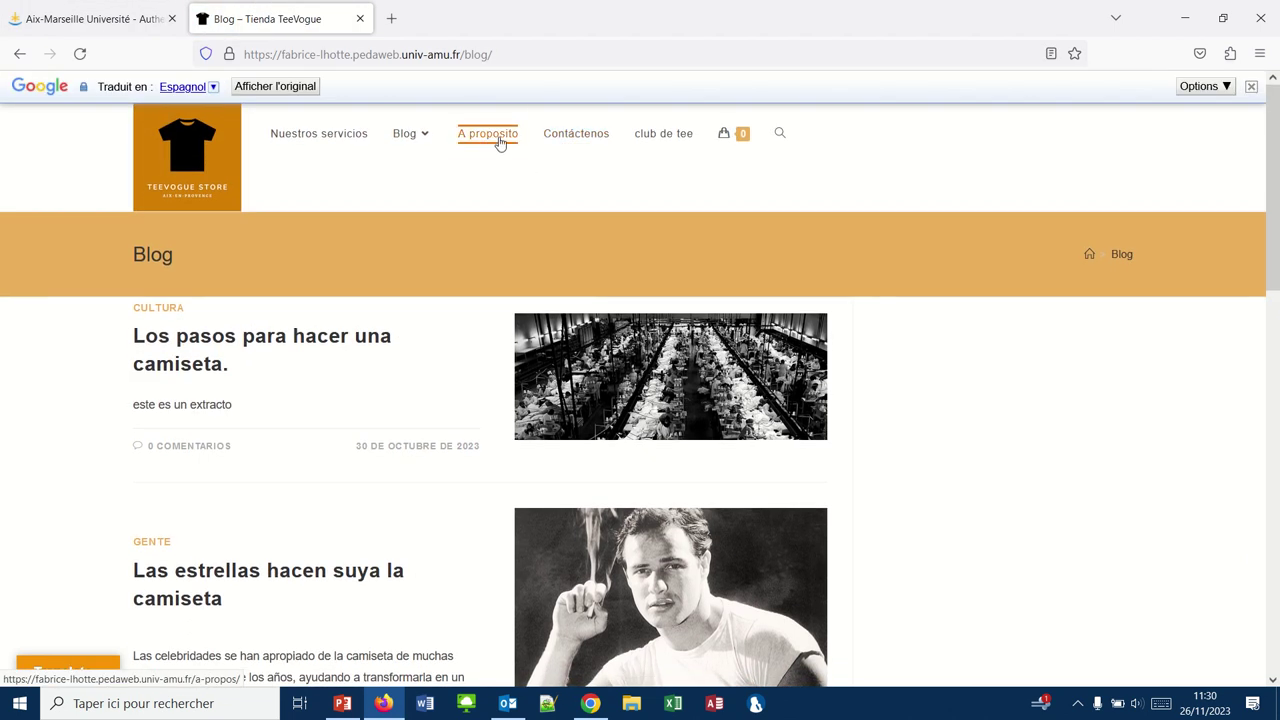
{"action": "left_click", "coordinate": [499, 140]}
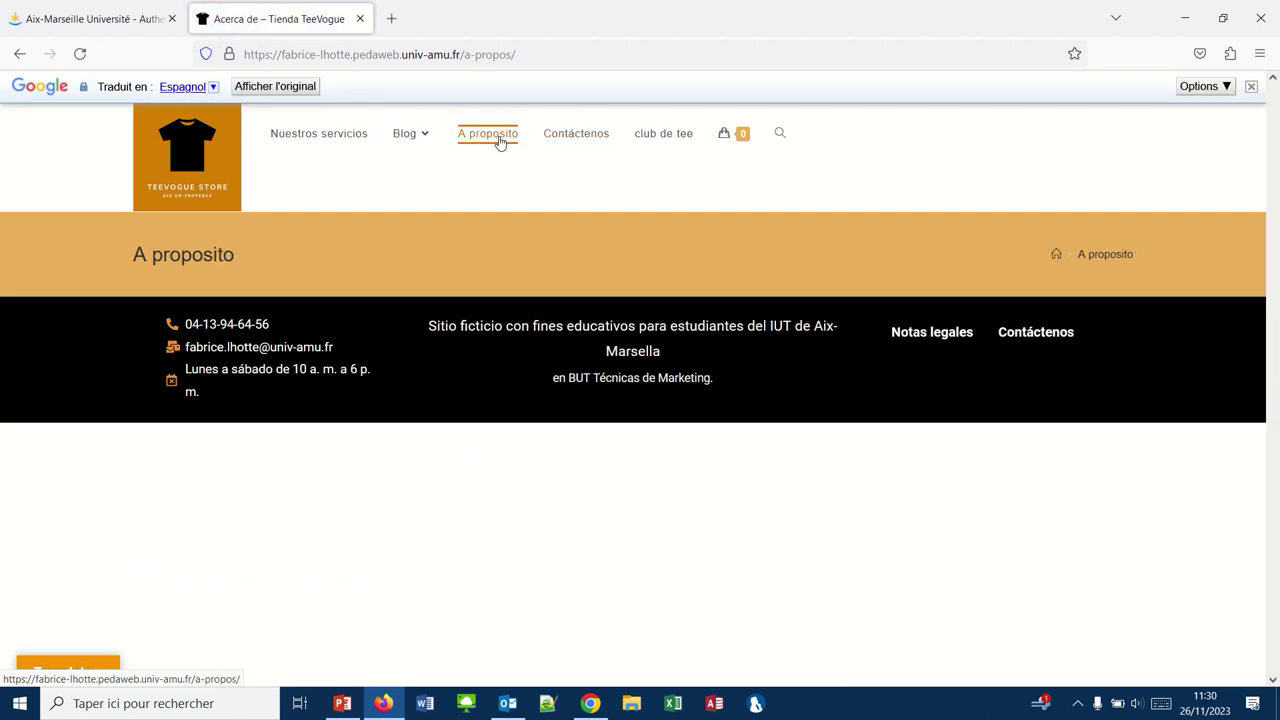
{"action": "left_click", "coordinate": [466, 138]}
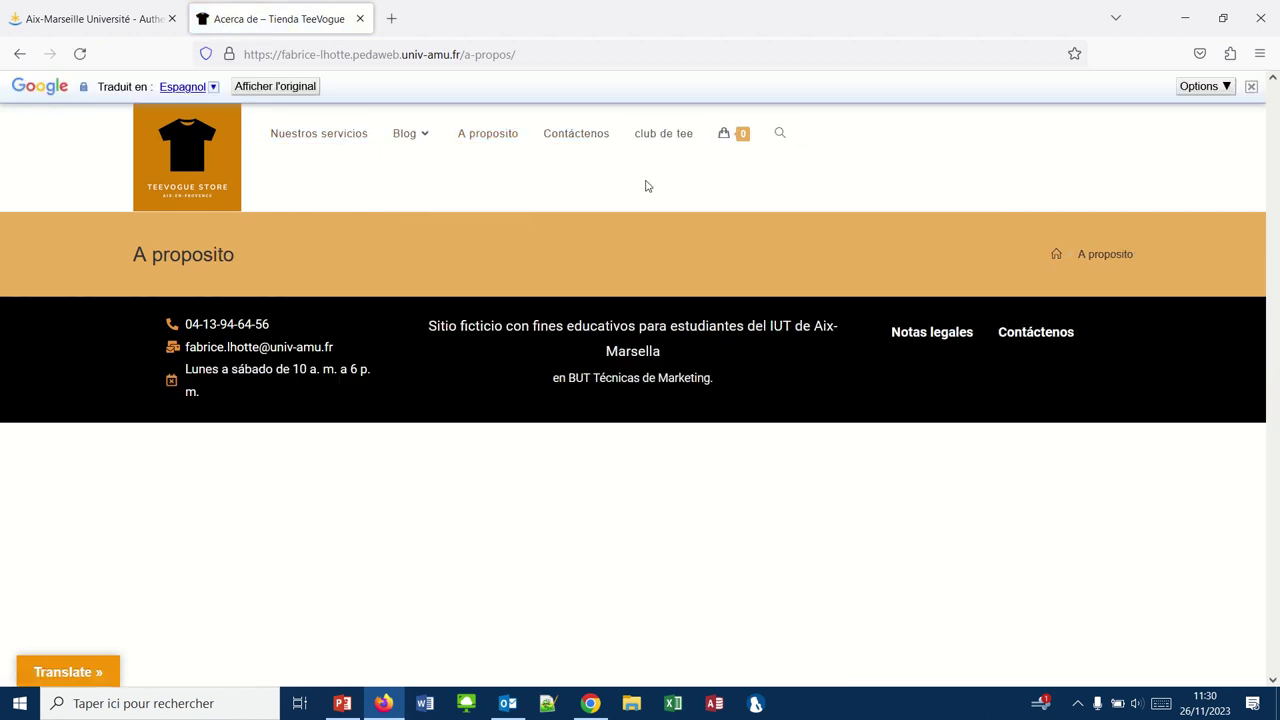
{"action": "left_click", "coordinate": [574, 138]}
{"action": "mouse_move", "coordinate": [362, 150]}
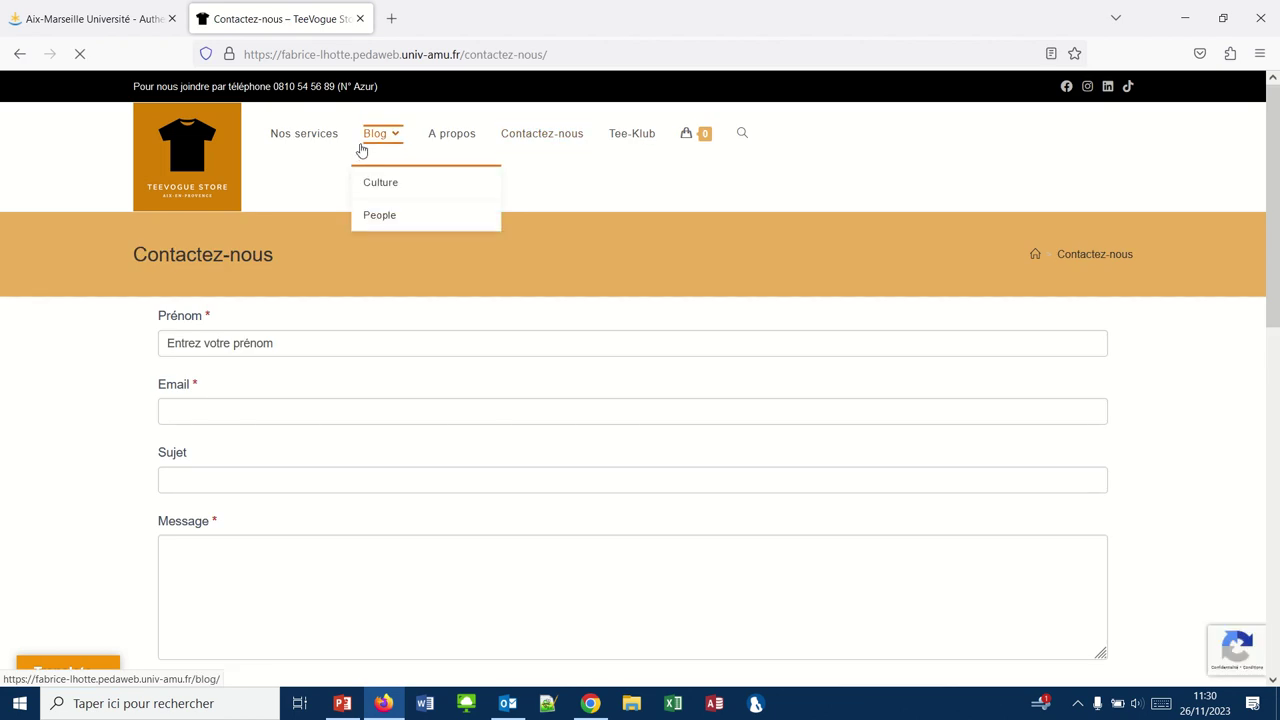
{"action": "left_click", "coordinate": [314, 152]}
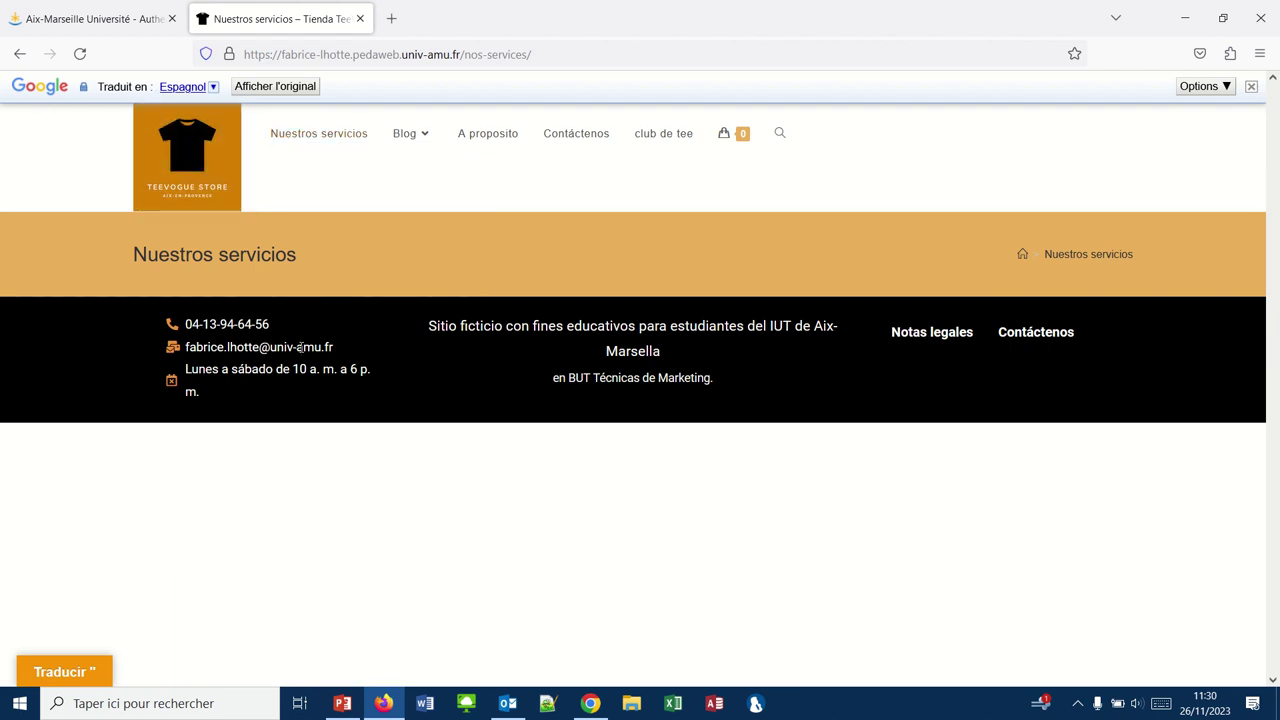
- Translate the shop site into traditional Chinese and check the Contact and Blog pages
{"action": "mouse_move", "coordinate": [301, 347]}
{"action": "left_click", "coordinate": [73, 670]}
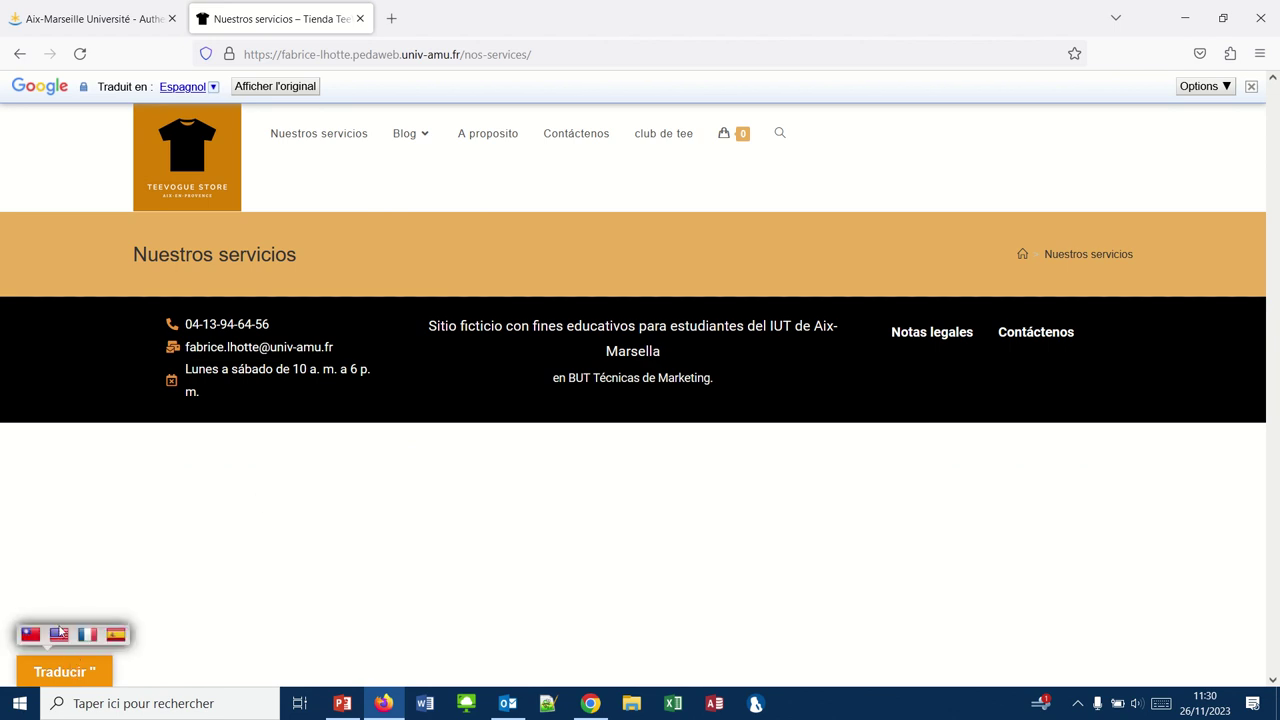
{"action": "left_click", "coordinate": [29, 637]}
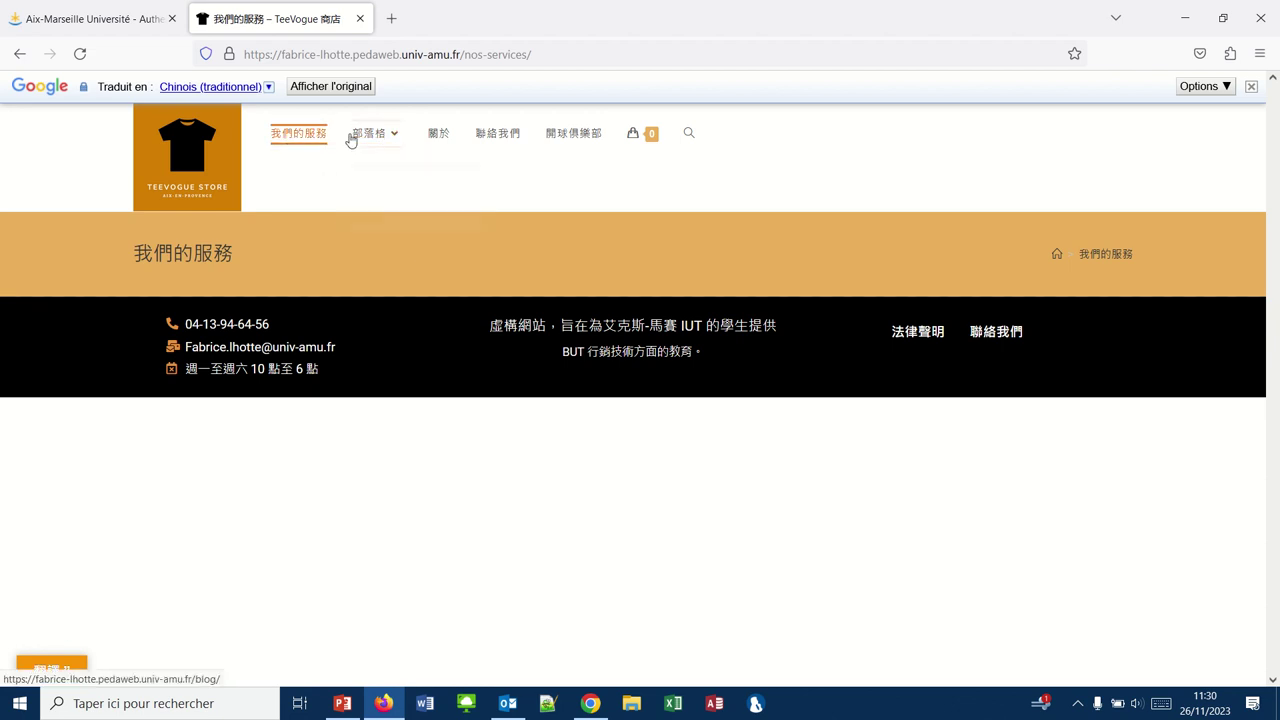
{"action": "left_click", "coordinate": [495, 137]}
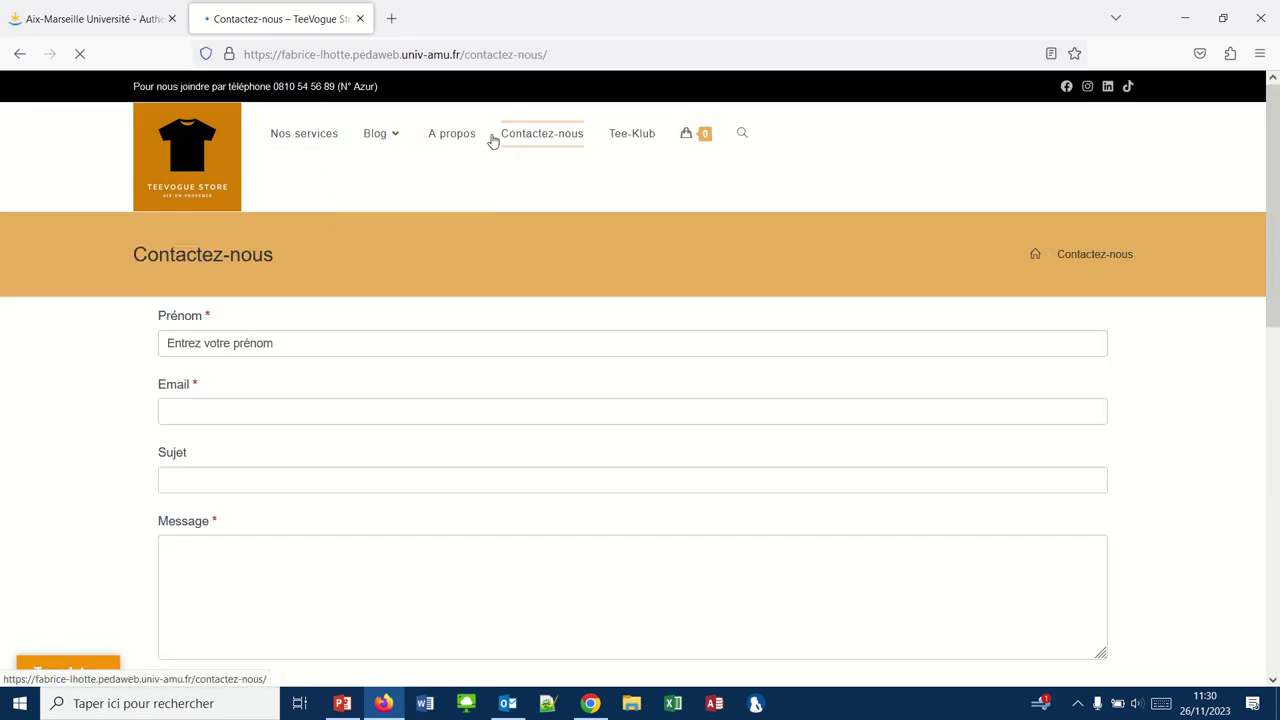
{"action": "left_click", "coordinate": [394, 142]}
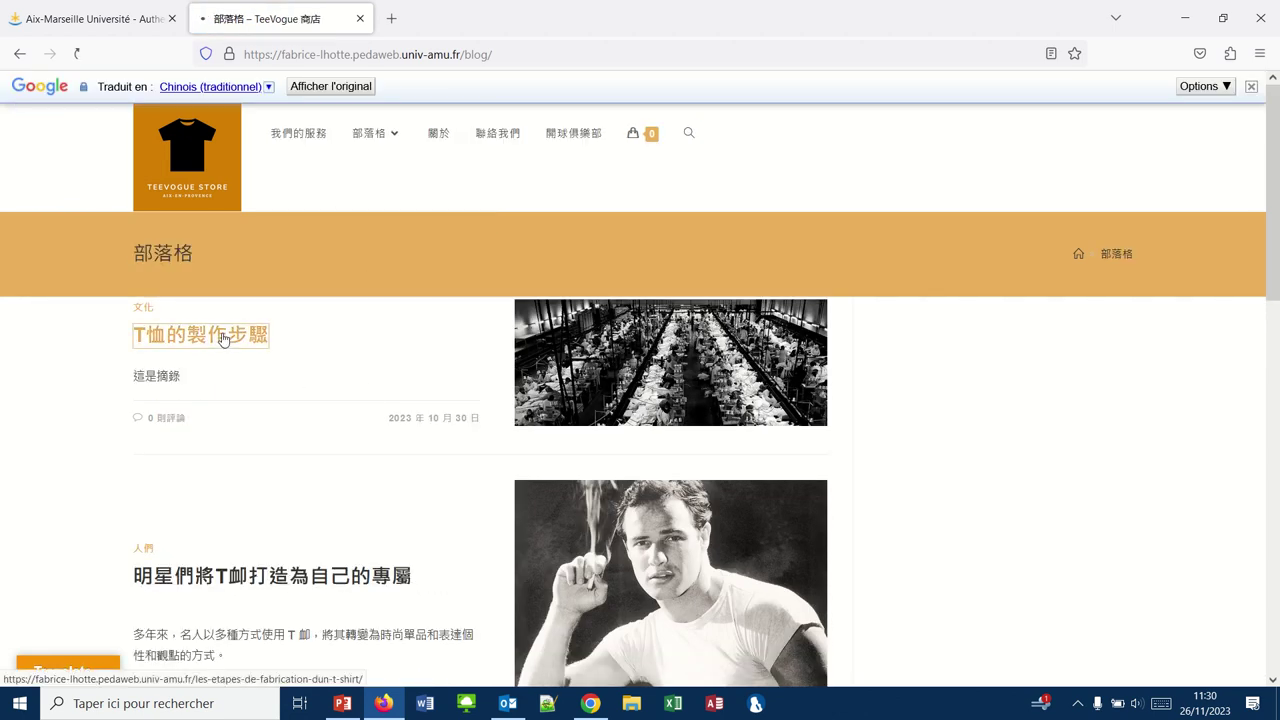
- Open the blog article on the T-shirt manufacturing steps and examine its Chinese translation
{"action": "left_click", "coordinate": [223, 337]}
{"action": "scroll", "coordinate": [498, 487], "scroll_direction": "down", "scroll_amount": 5}
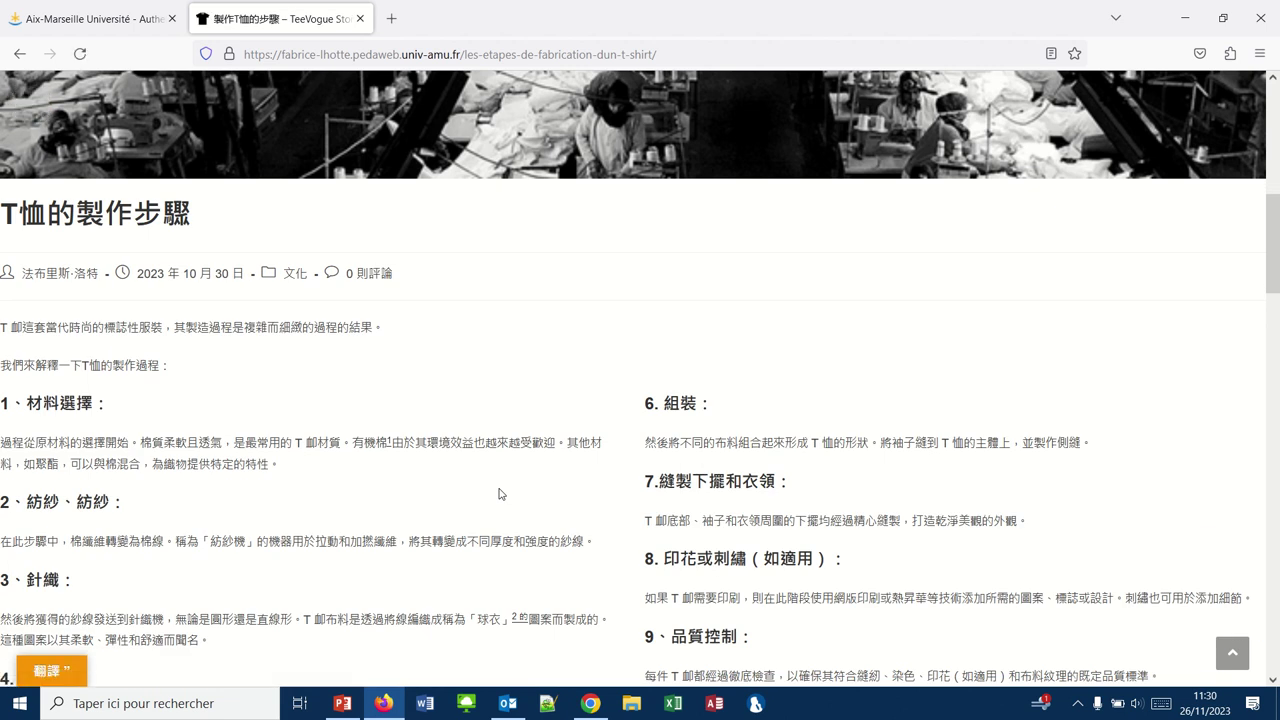
{"action": "scroll", "coordinate": [500, 470], "scroll_direction": "down", "scroll_amount": 3}
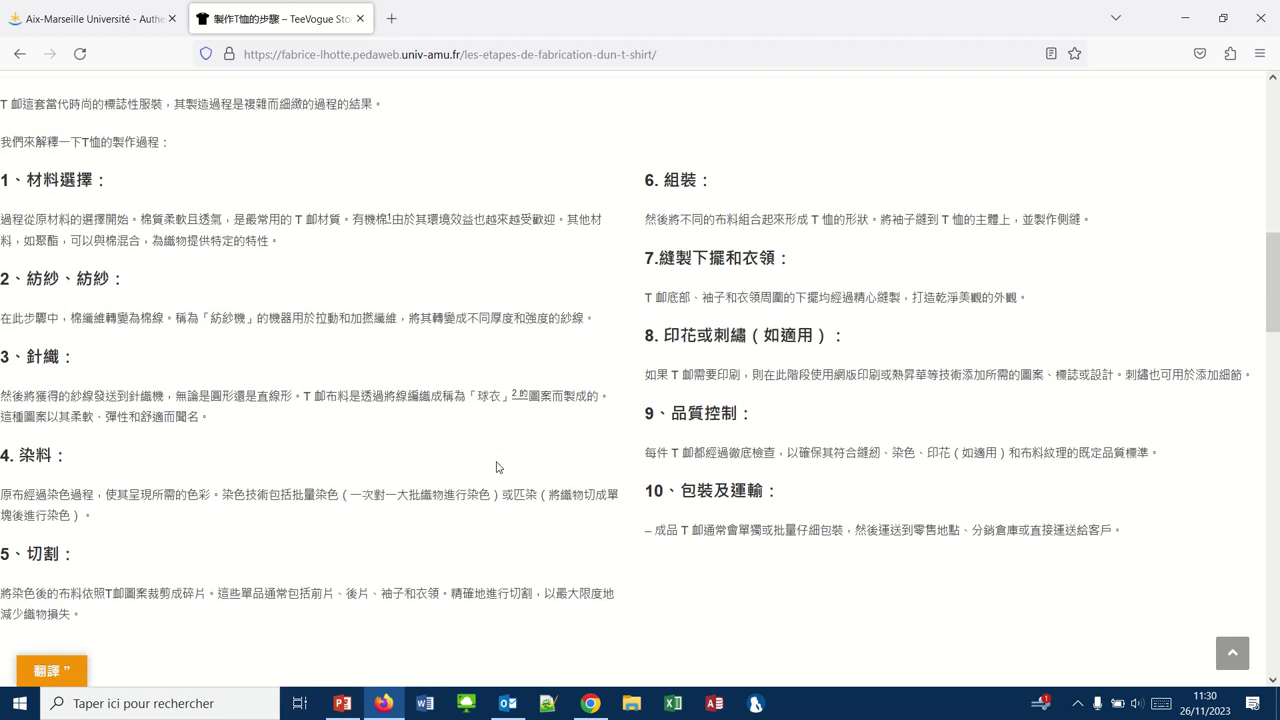
{"action": "scroll", "coordinate": [498, 467], "scroll_direction": "up", "scroll_amount": 2}
{"action": "scroll", "coordinate": [498, 467], "scroll_direction": "up", "scroll_amount": 5}
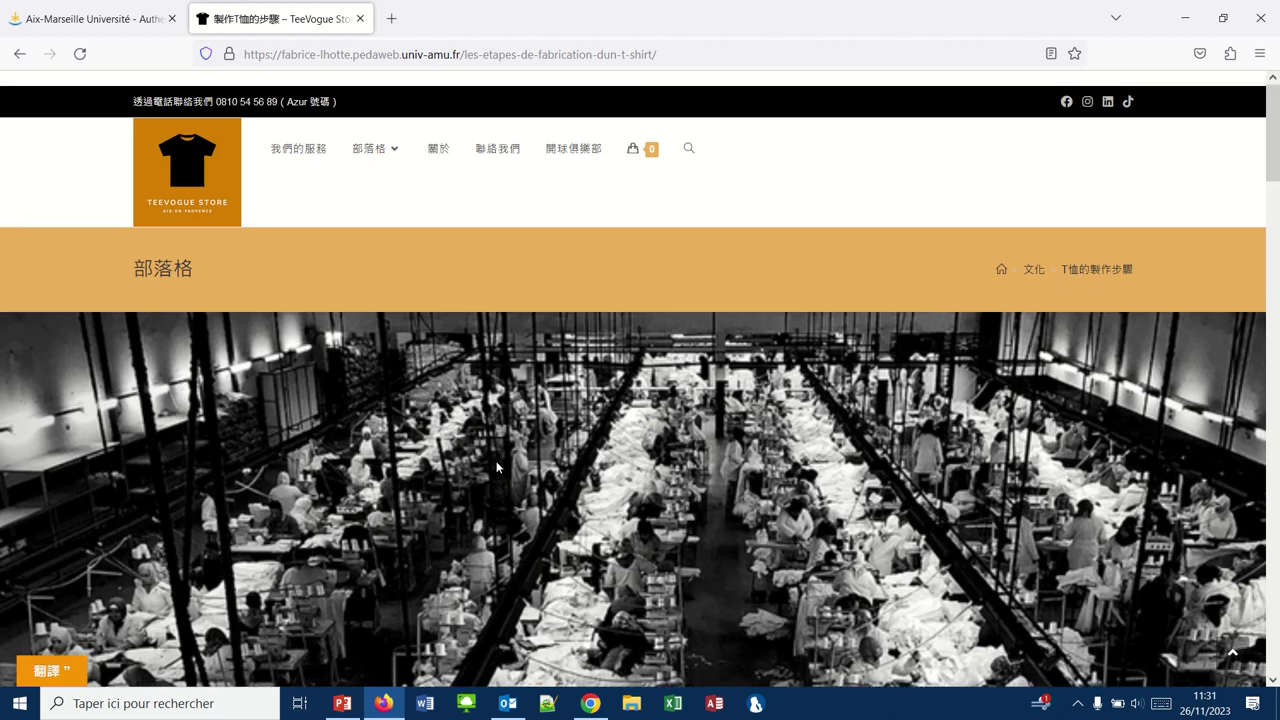
{"action": "scroll", "coordinate": [498, 467], "scroll_direction": "down", "scroll_amount": 4}
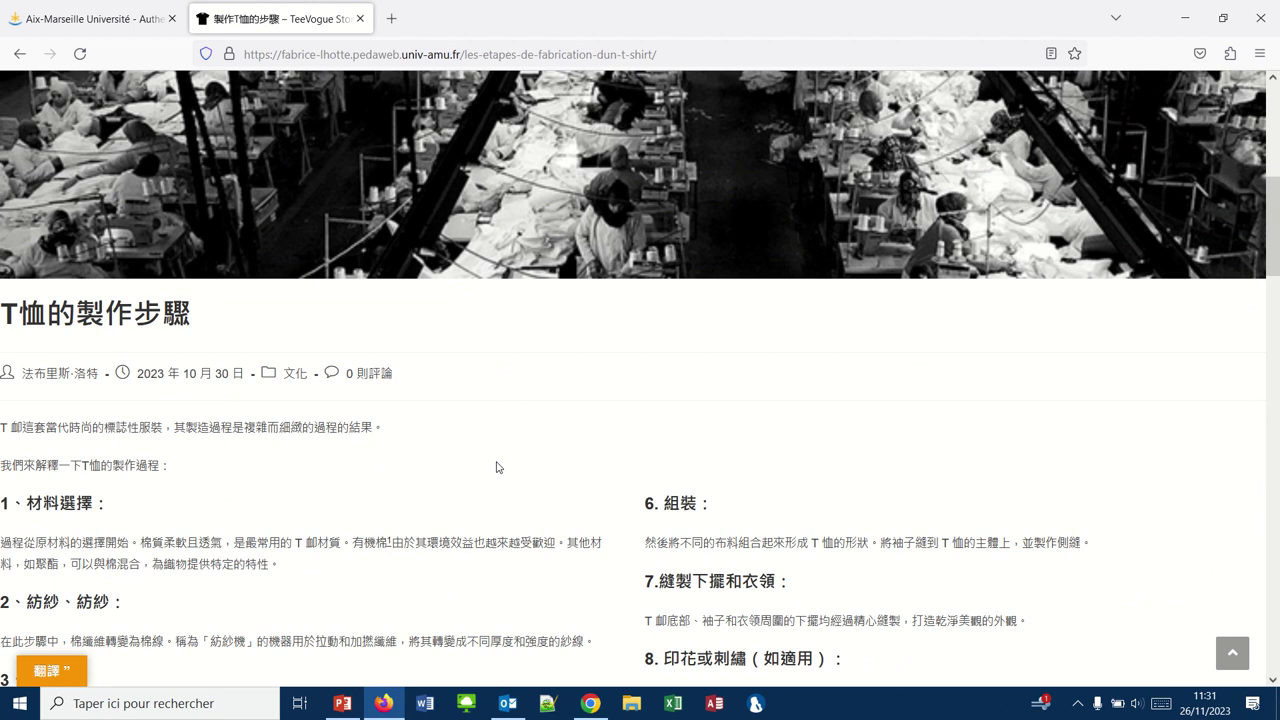
- Switch the T-shirt manufacturing article back to French and check the page up to its header
{"action": "left_click", "coordinate": [69, 676]}
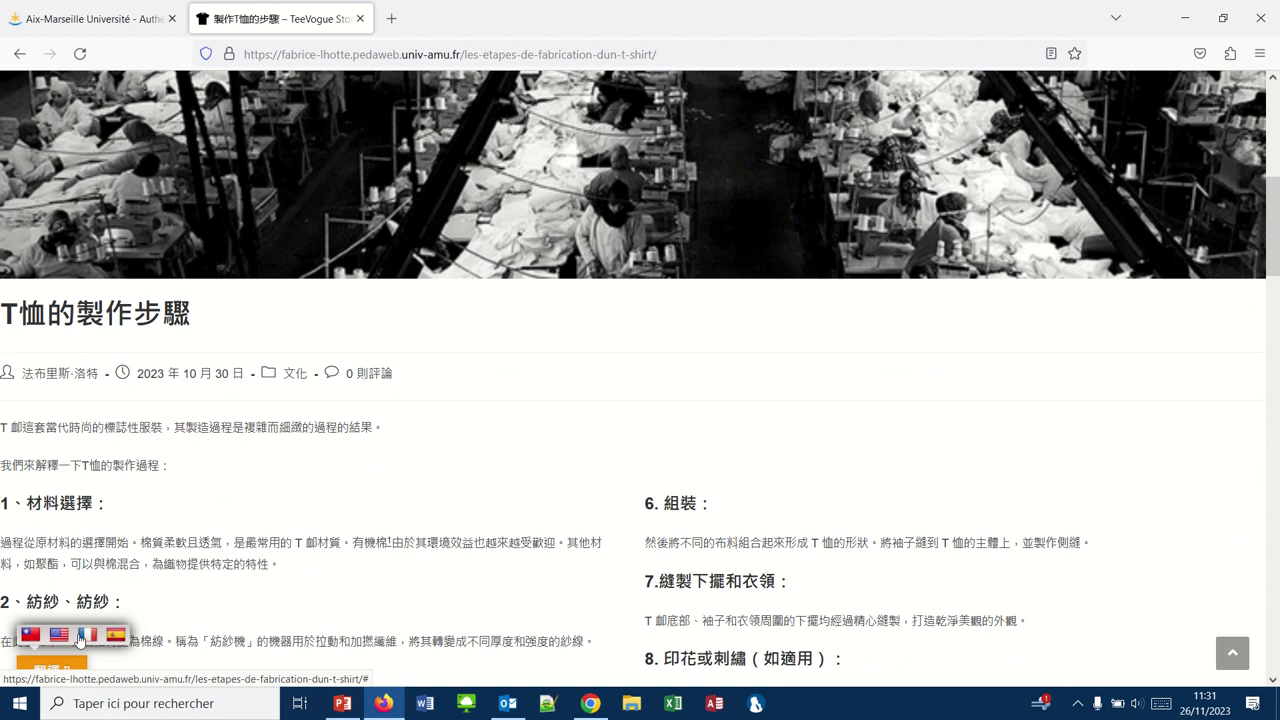
{"action": "left_click", "coordinate": [85, 634]}
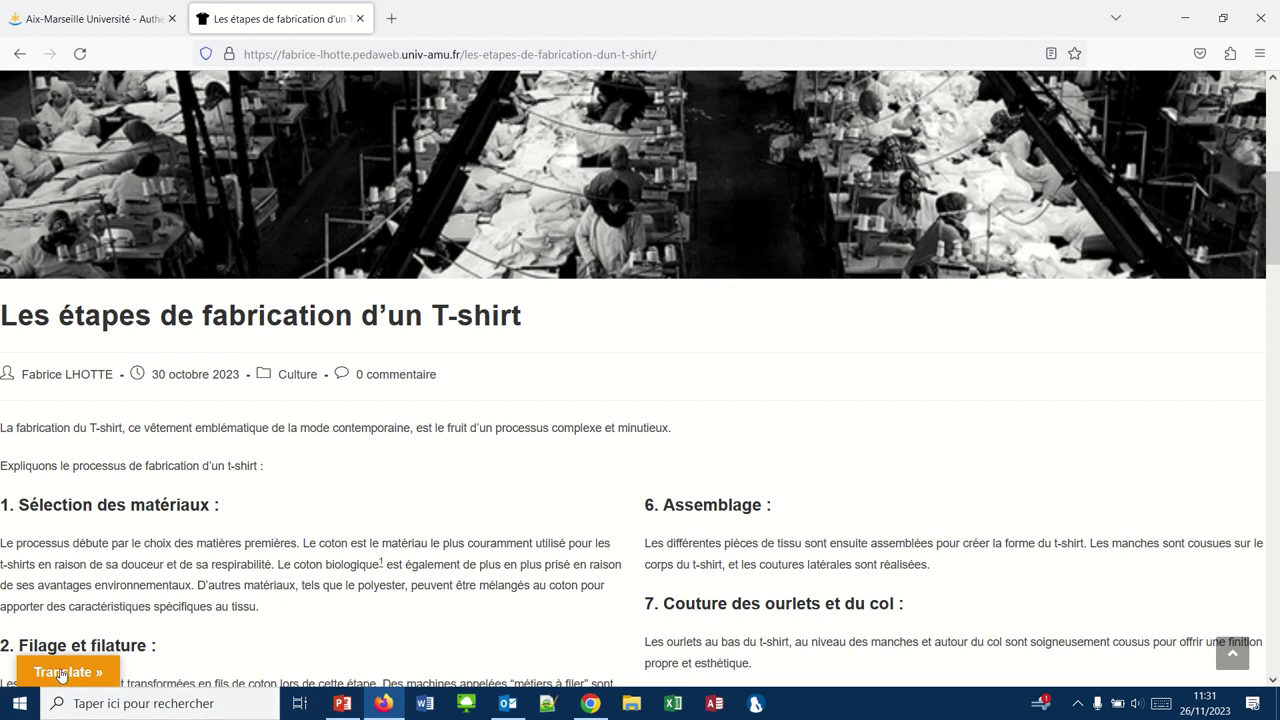
{"action": "scroll", "coordinate": [203, 517], "scroll_direction": "up", "scroll_amount": 5}
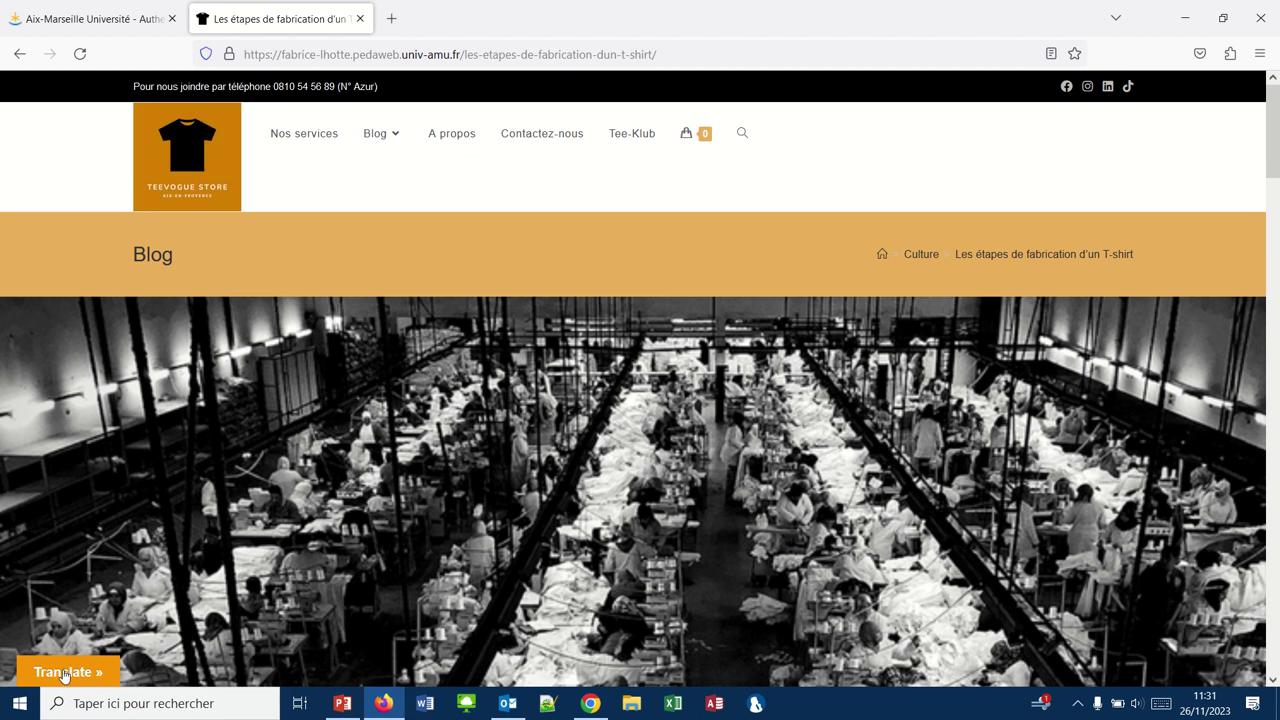
- In Chrome, set the floating translation widget to "No, hide widget" in the Google Language Translator settings
{"action": "left_click", "coordinate": [598, 705]}
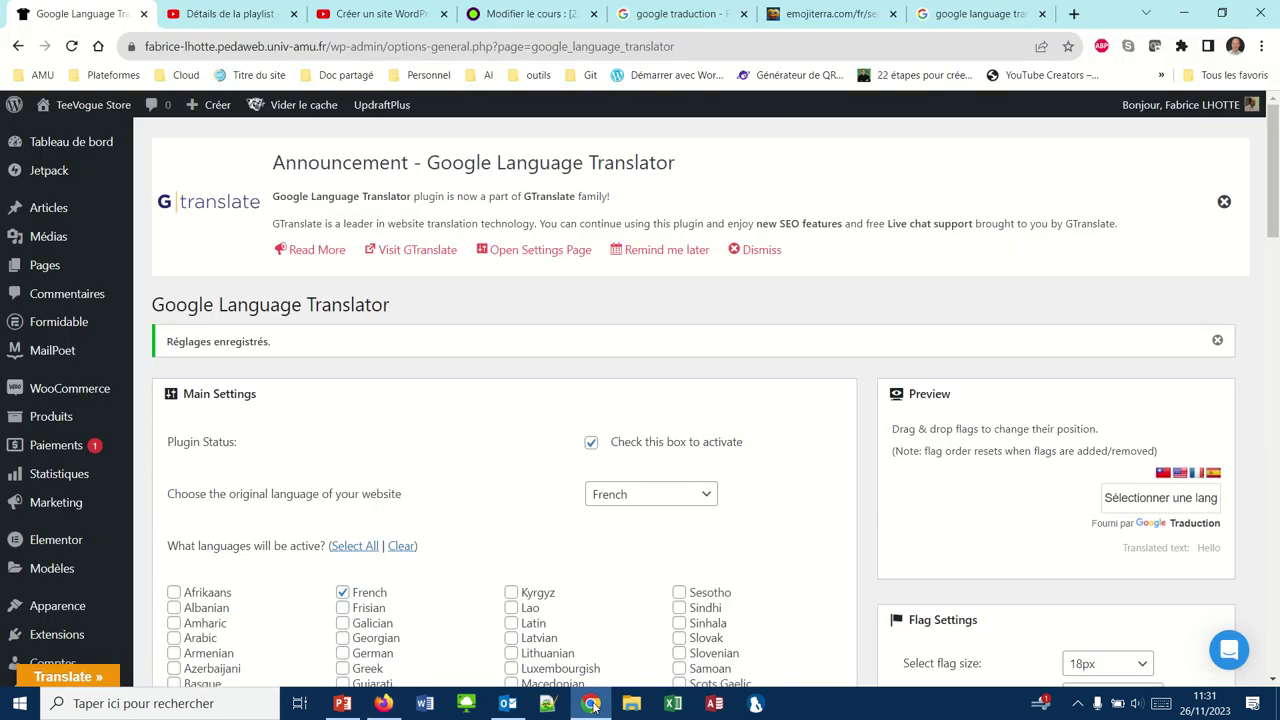
{"action": "scroll", "coordinate": [574, 524], "scroll_direction": "down", "scroll_amount": 4}
{"action": "scroll", "coordinate": [572, 524], "scroll_direction": "down", "scroll_amount": 7}
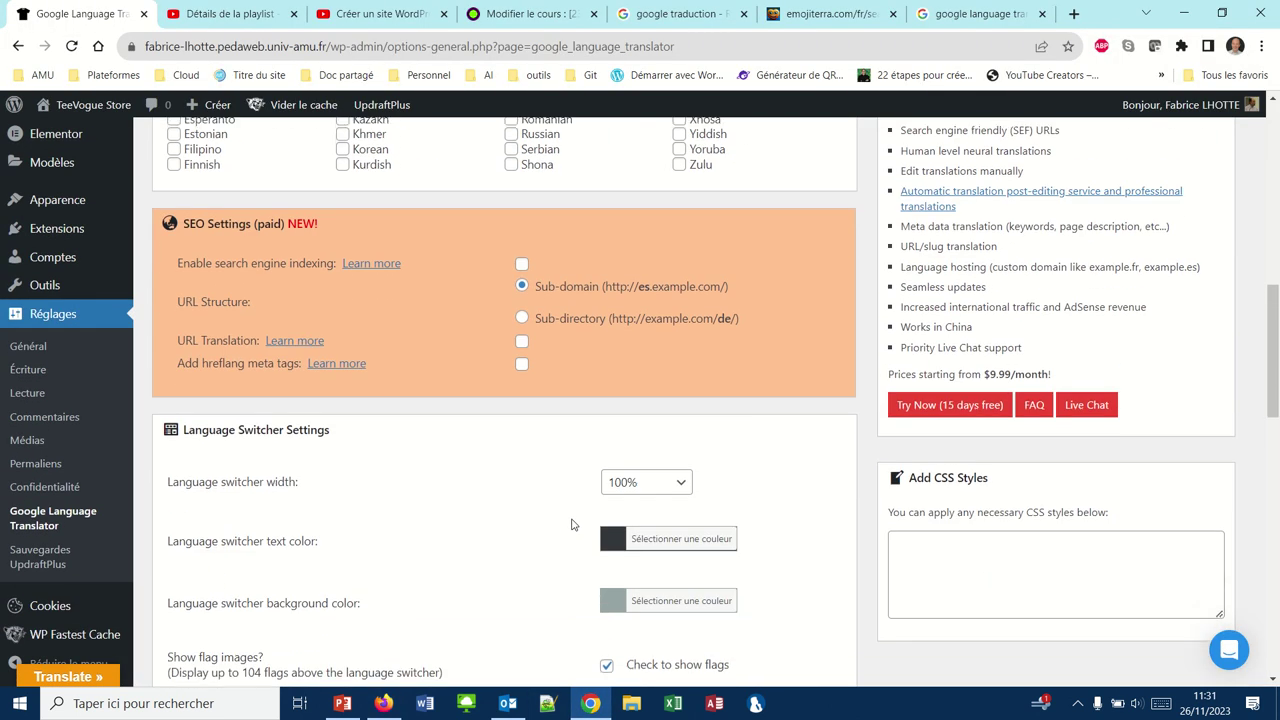
{"action": "scroll", "coordinate": [572, 524], "scroll_direction": "down", "scroll_amount": 3}
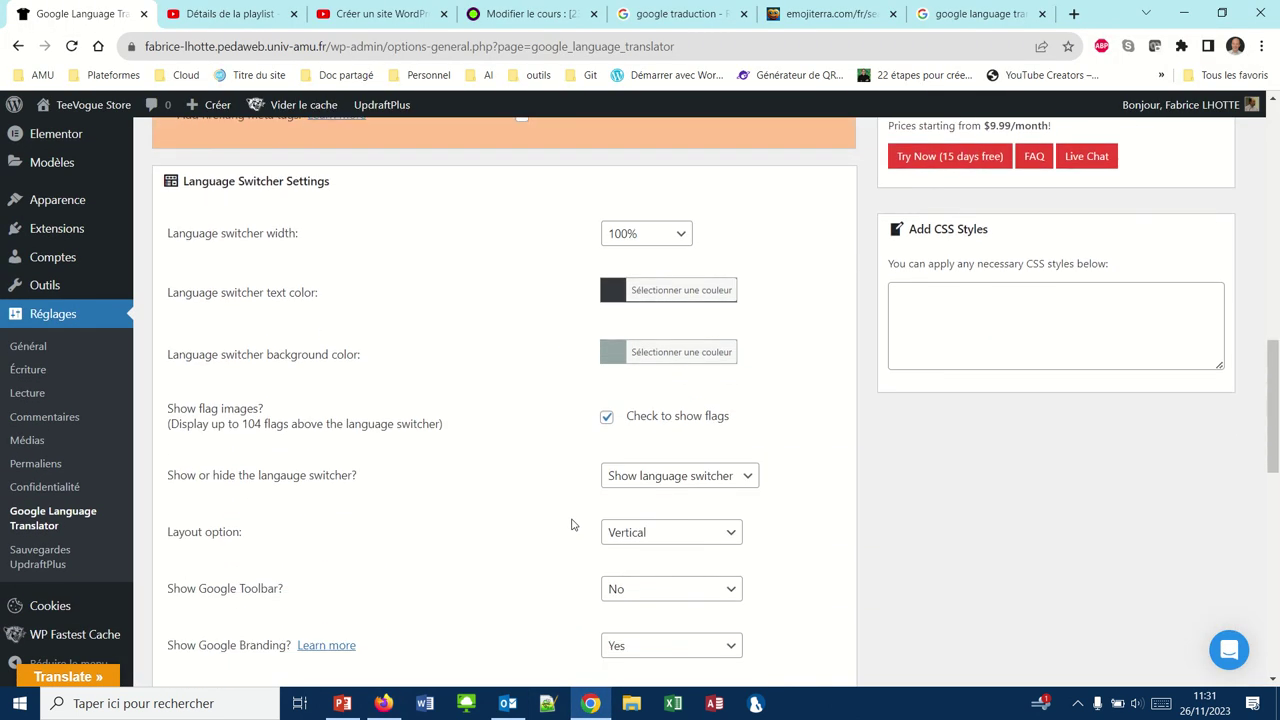
{"action": "scroll", "coordinate": [572, 524], "scroll_direction": "down", "scroll_amount": 1}
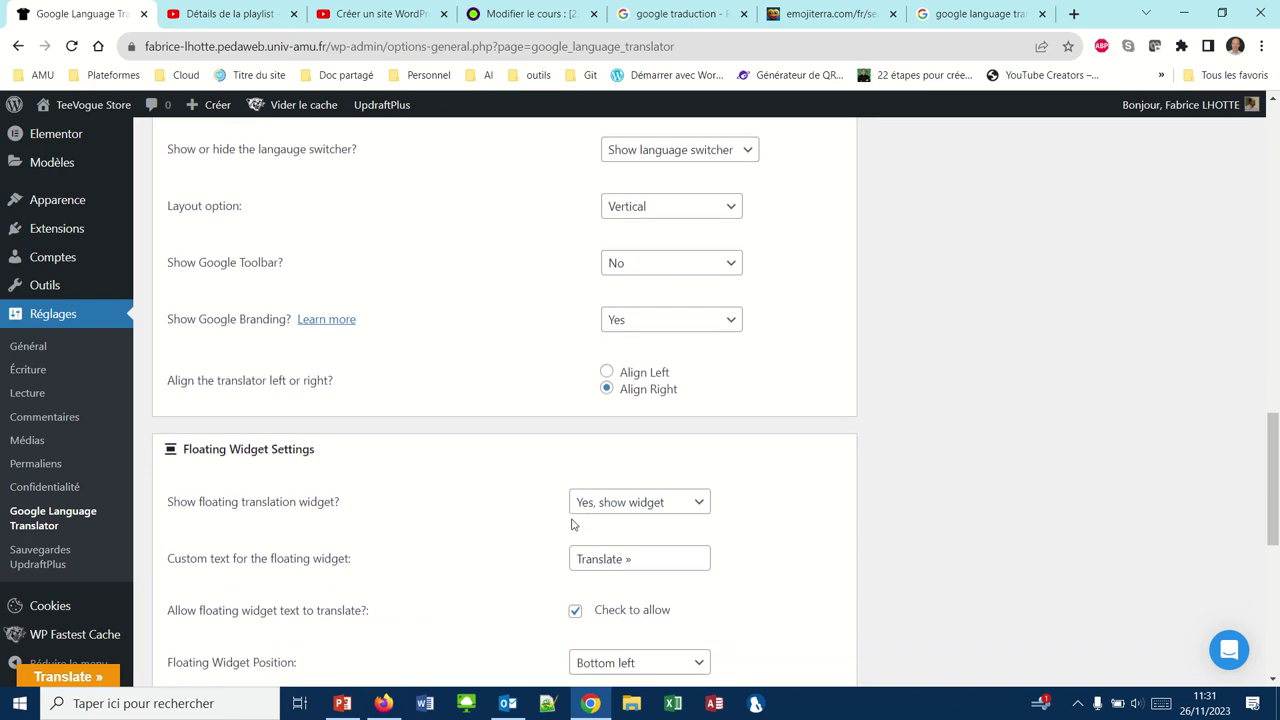
{"action": "scroll", "coordinate": [572, 524], "scroll_direction": "down", "scroll_amount": 3}
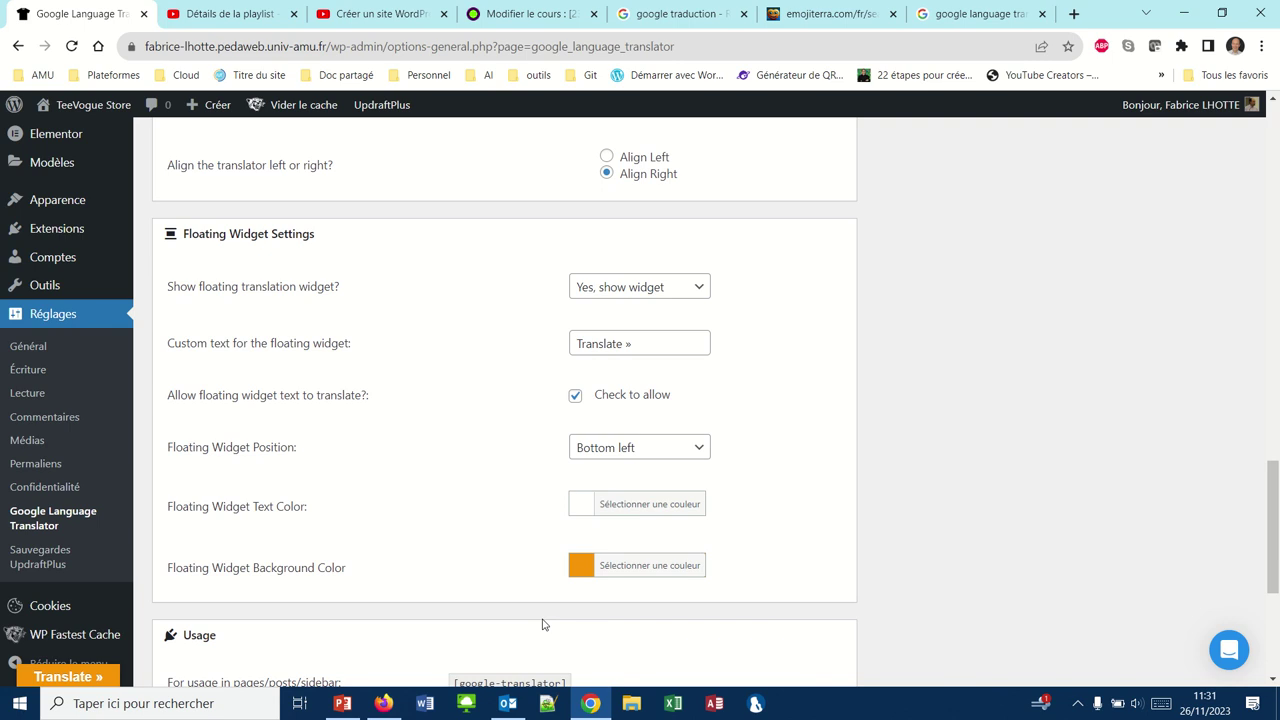
{"action": "left_click", "coordinate": [699, 288]}
{"action": "left_click", "coordinate": [648, 326]}
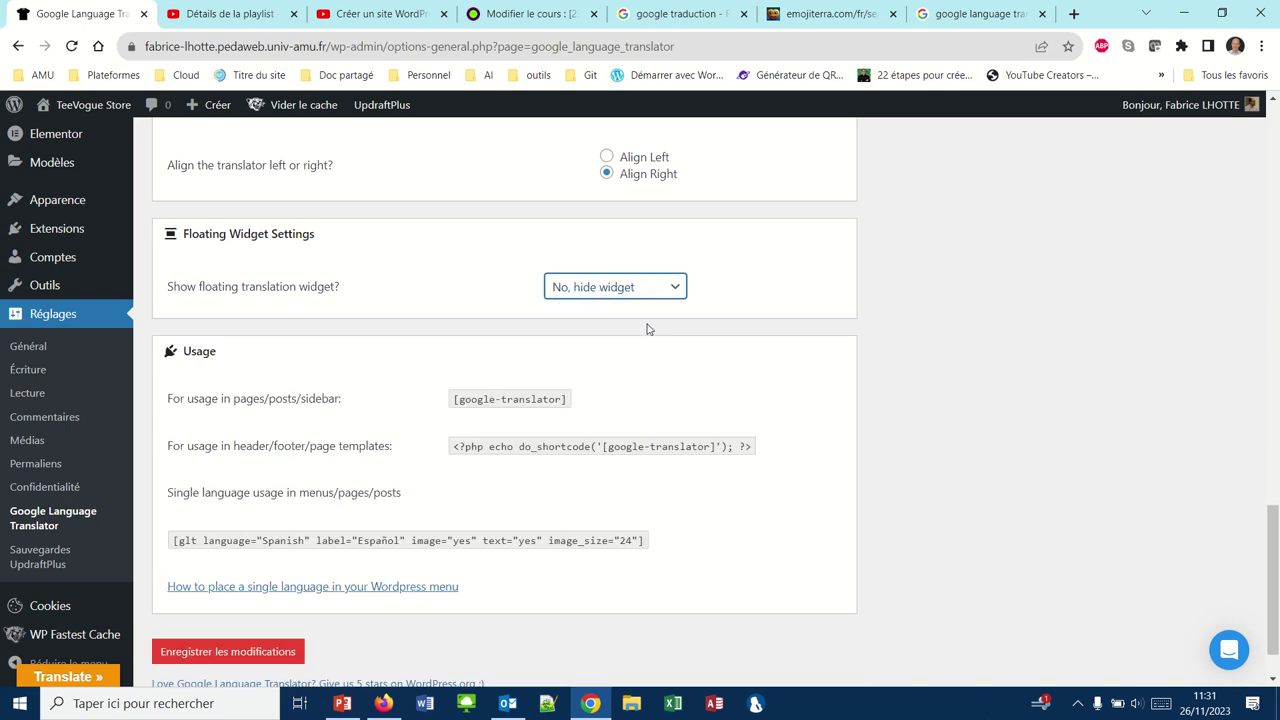
- Save the Google Language Translator settings and copy the [google-translator] shortcode given for pages, posts and sidebar
{"action": "left_click", "coordinate": [183, 652]}
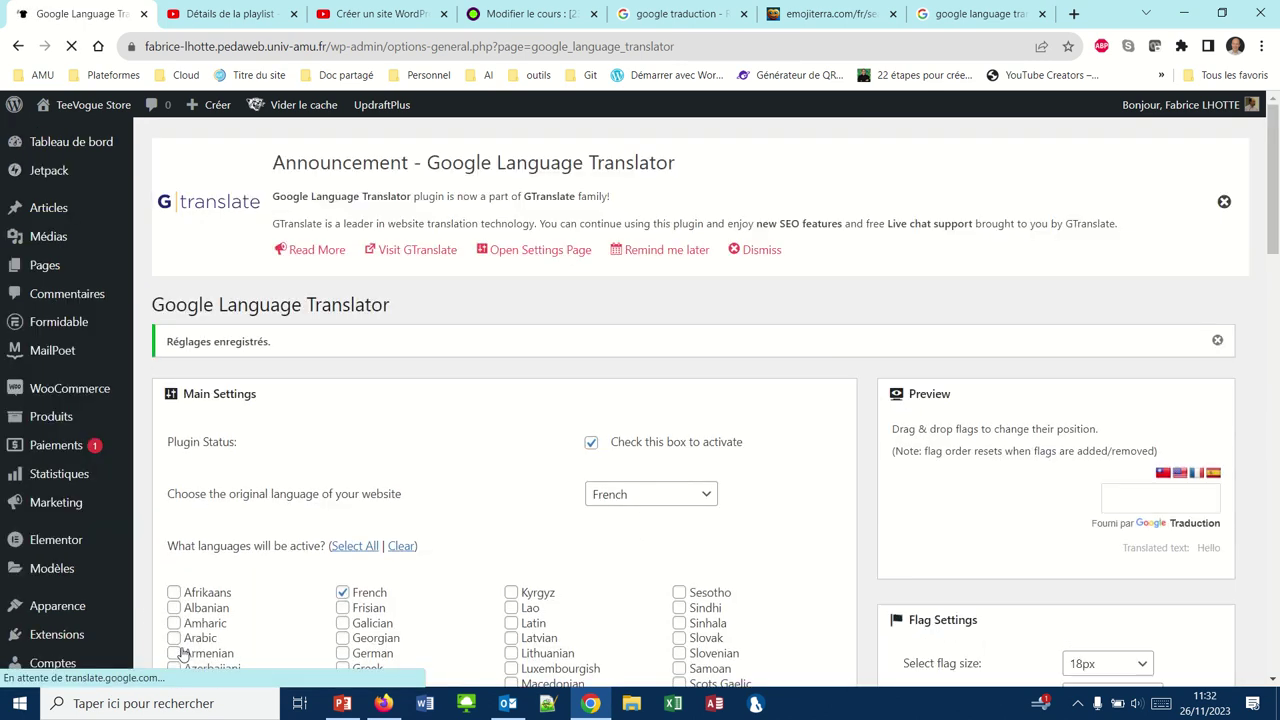
{"action": "mouse_move", "coordinate": [77, 689]}
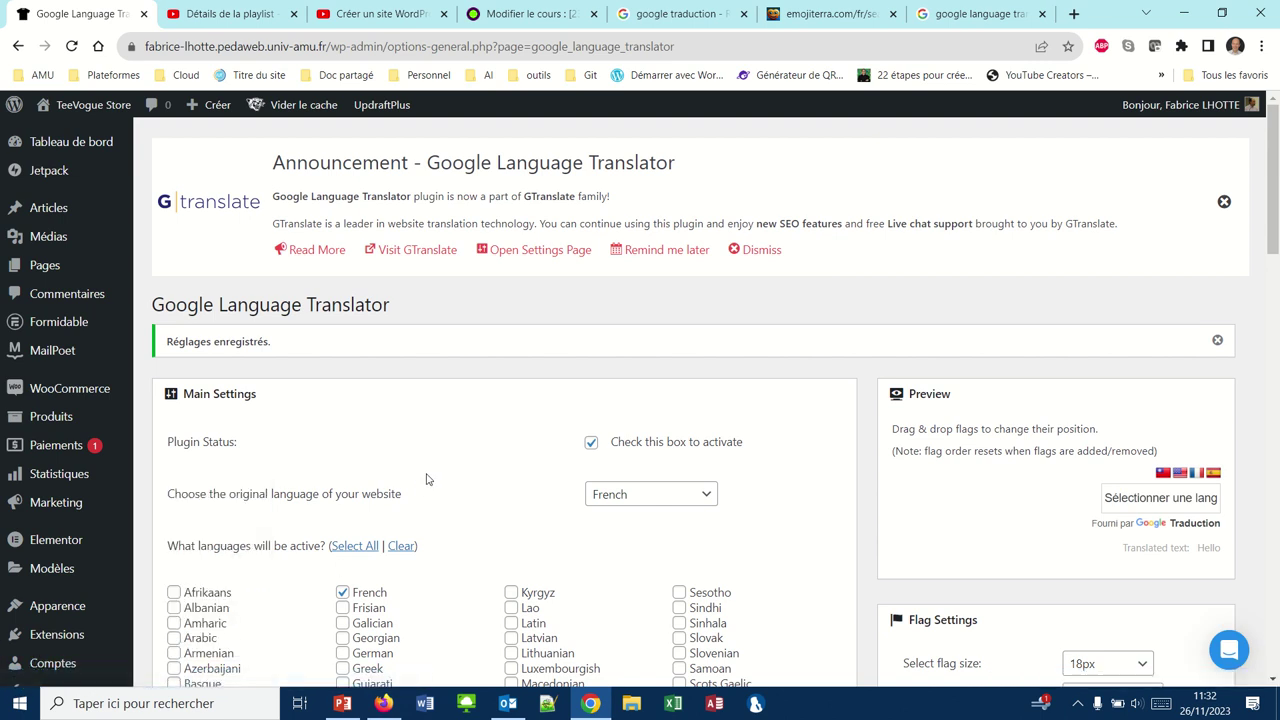
{"action": "scroll", "coordinate": [426, 479], "scroll_direction": "down", "scroll_amount": 8}
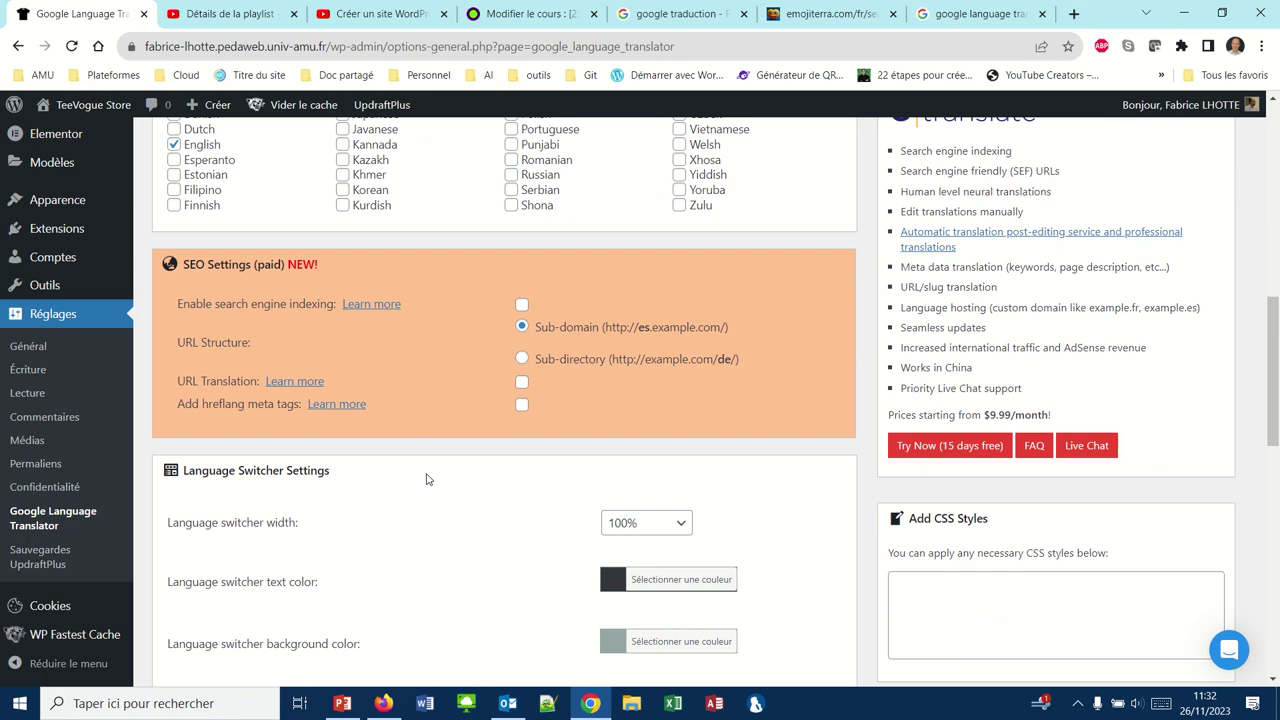
{"action": "scroll", "coordinate": [426, 479], "scroll_direction": "down", "scroll_amount": 9}
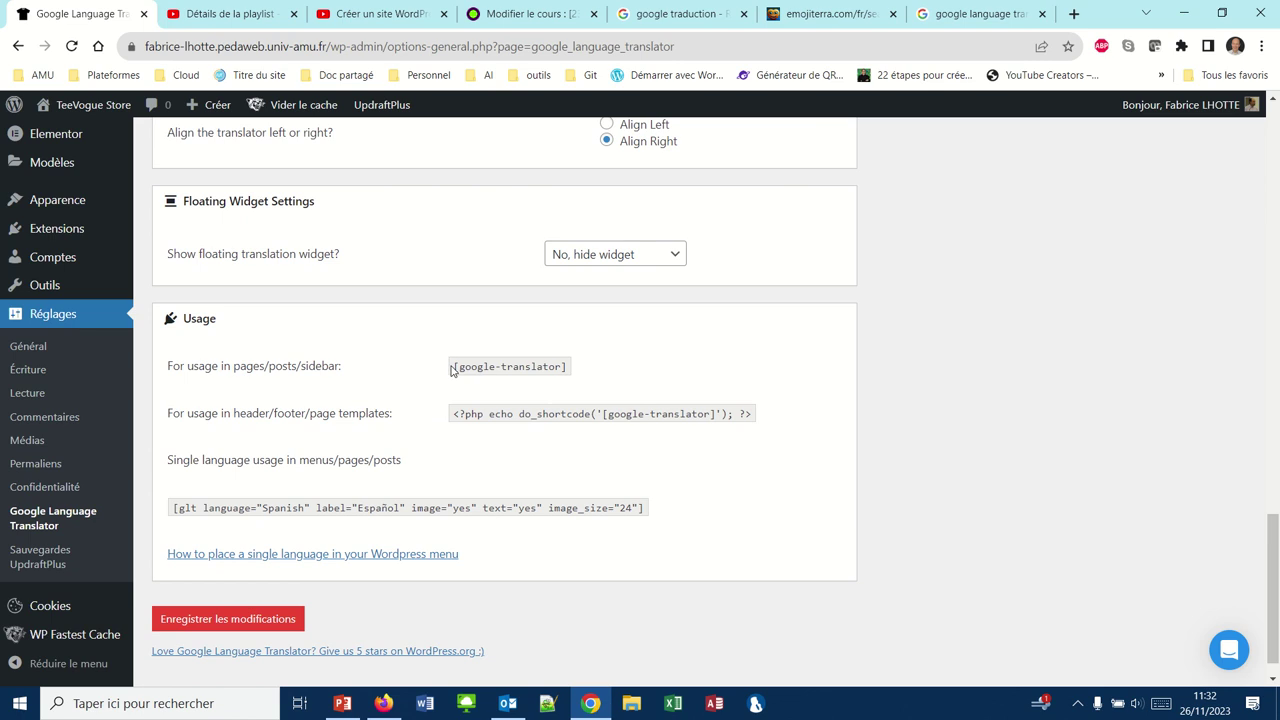
{"action": "left_click_drag", "start_coordinate": [451, 369], "coordinate": [571, 372]}
{"action": "key", "text": "ctrl+c"}
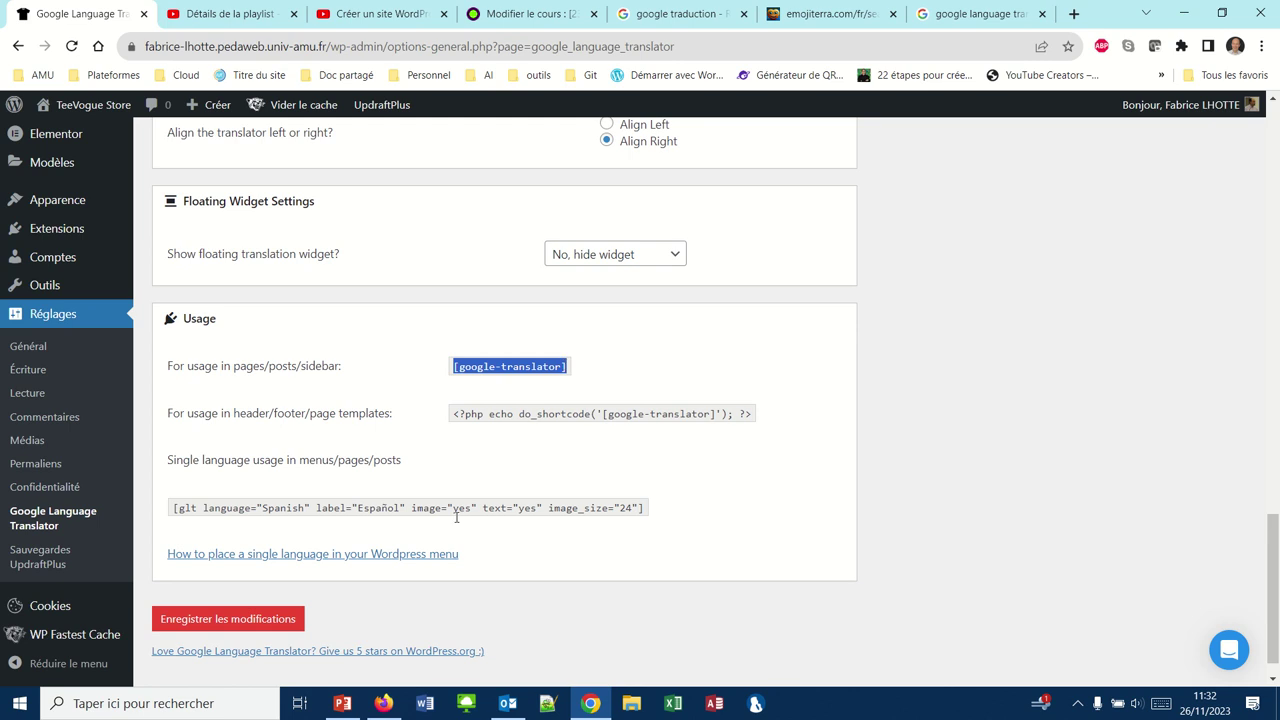
{"action": "left_click", "coordinate": [279, 619]}
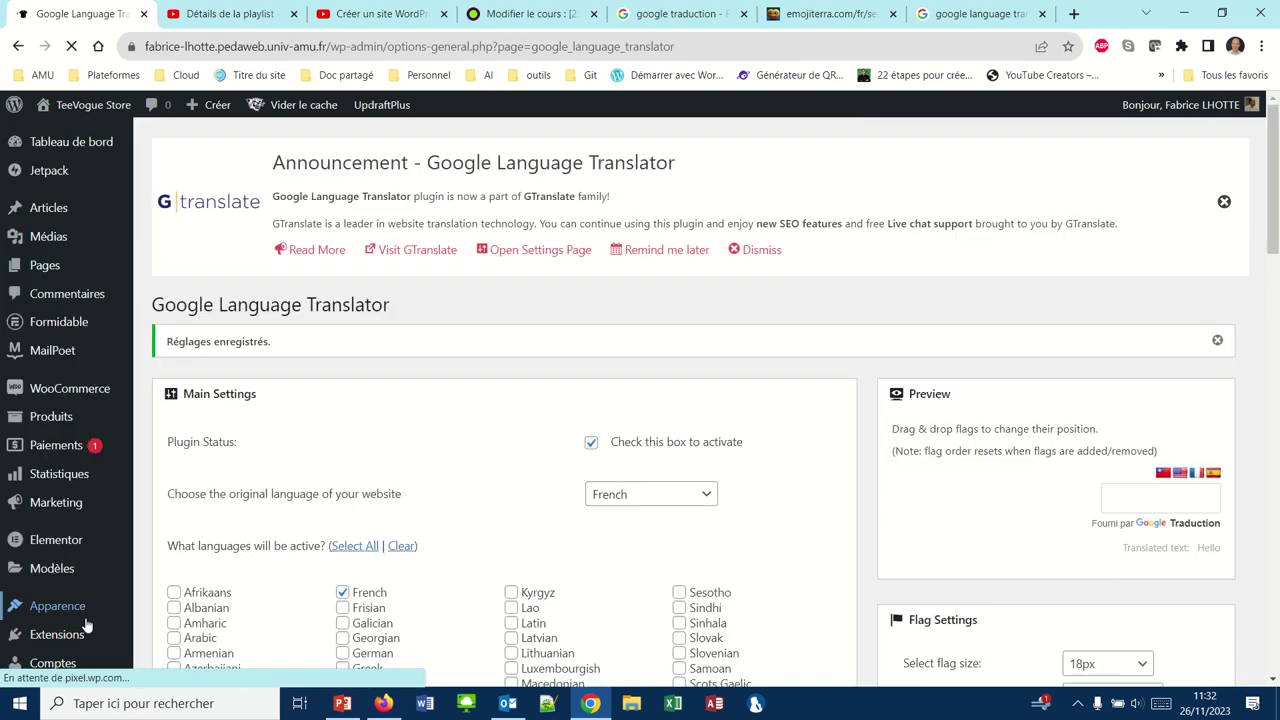
- In the theme's general header settings, insert the [google-translator] shortcode as the "Contenu après l'en-tête" and publish the change
{"action": "mouse_move", "coordinate": [99, 634]}
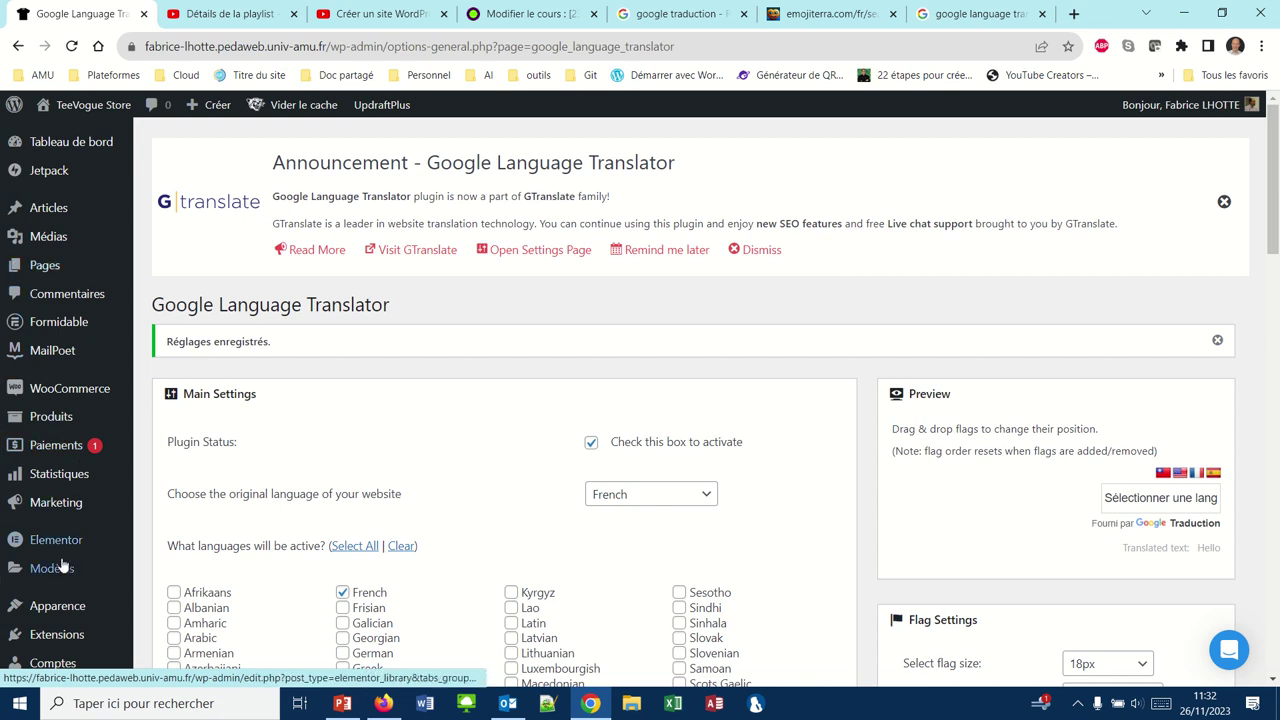
{"action": "mouse_move", "coordinate": [53, 613]}
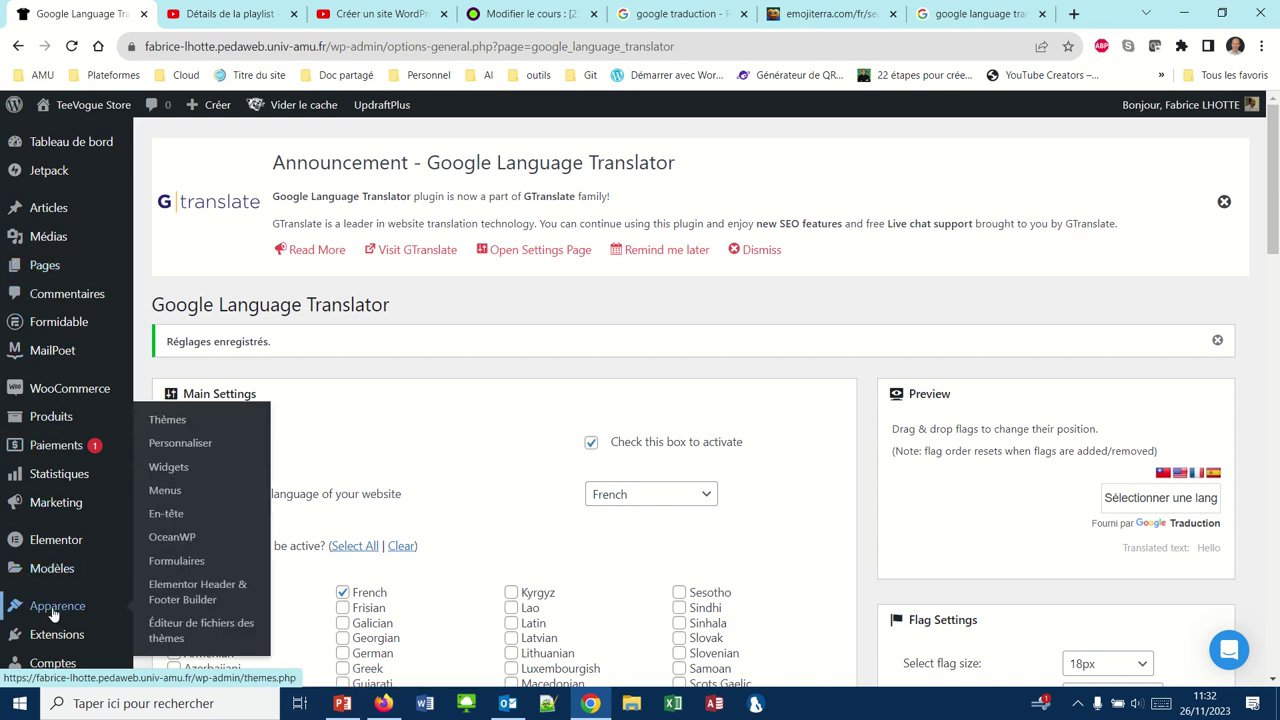
{"action": "left_click", "coordinate": [167, 516]}
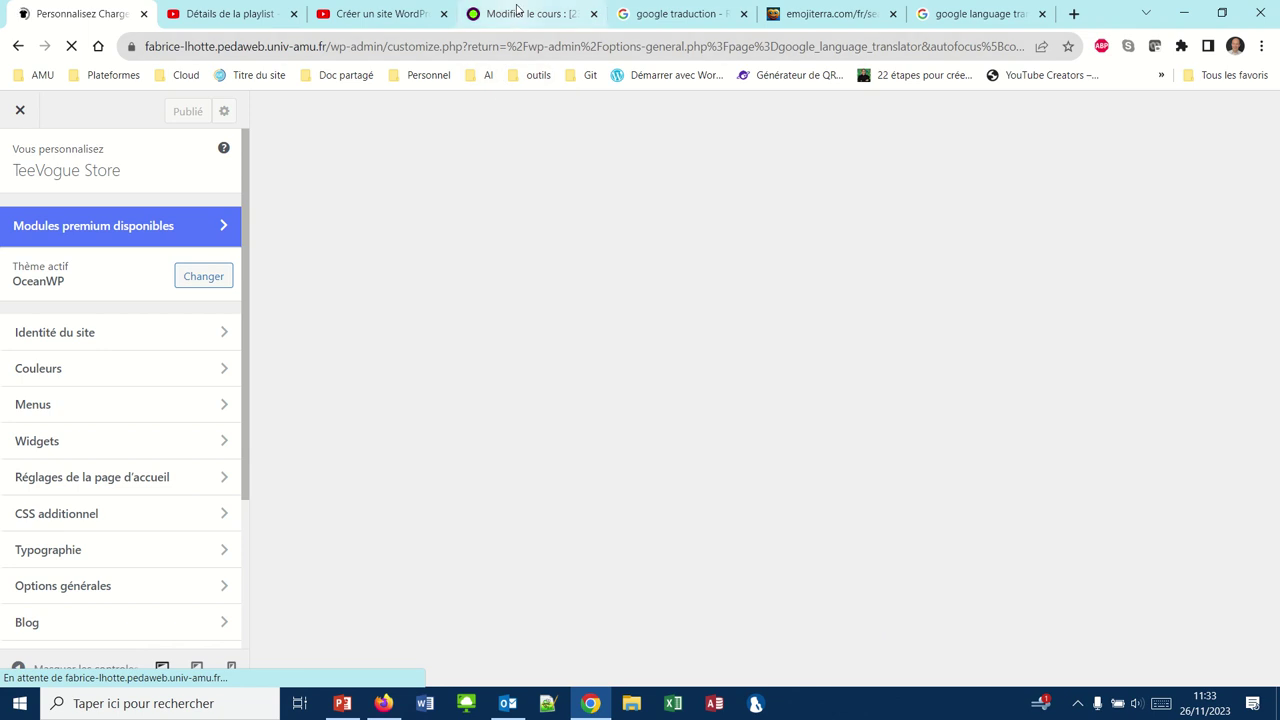
{"action": "mouse_move", "coordinate": [515, 30]}
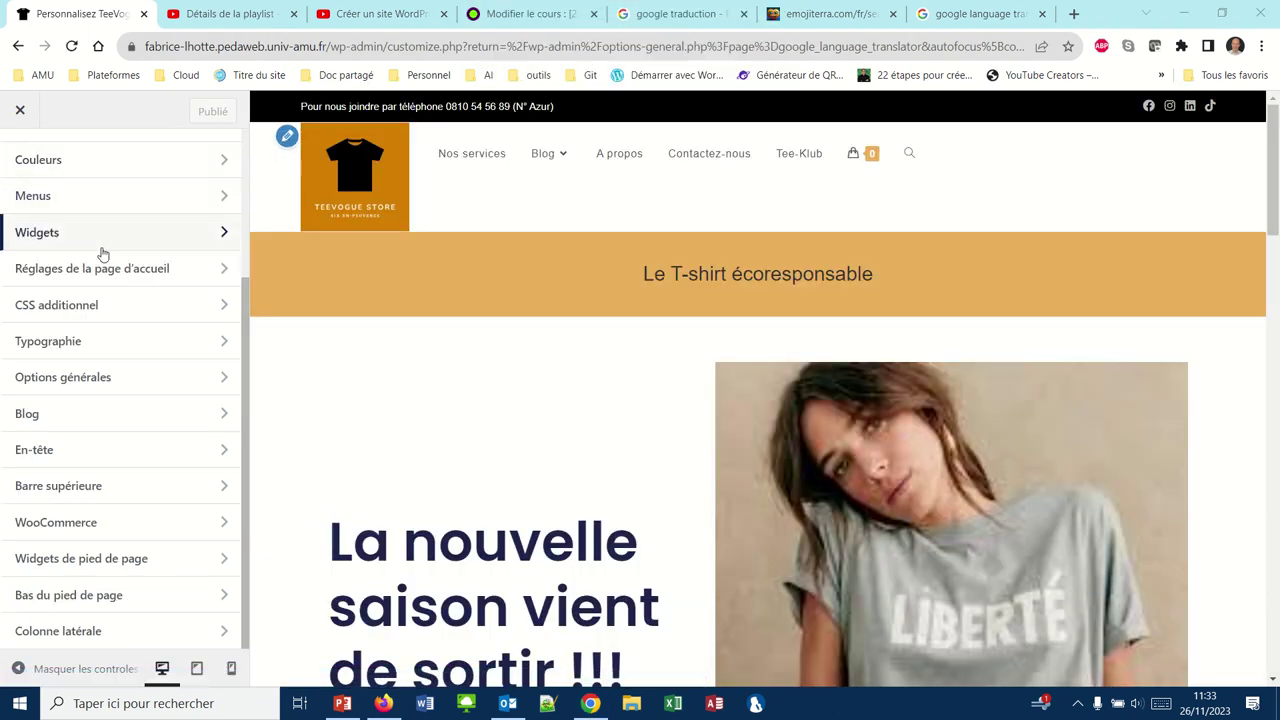
{"action": "left_click", "coordinate": [41, 452]}
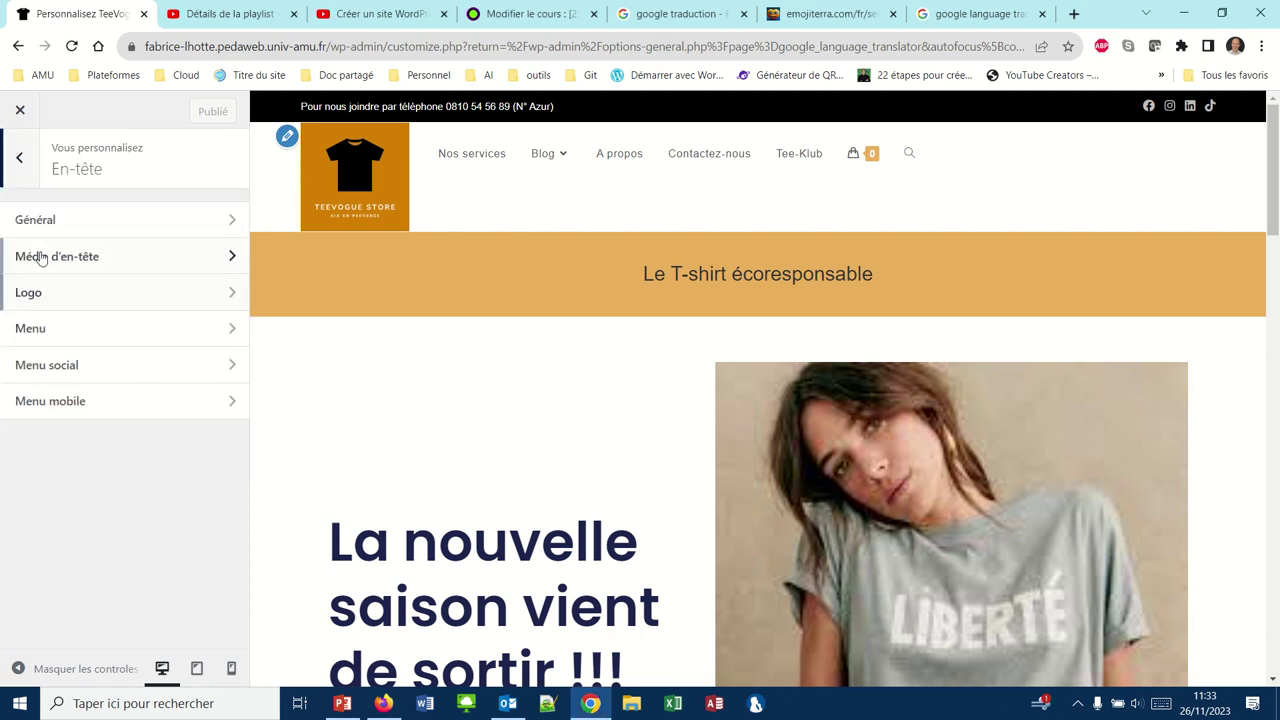
{"action": "left_click", "coordinate": [35, 220]}
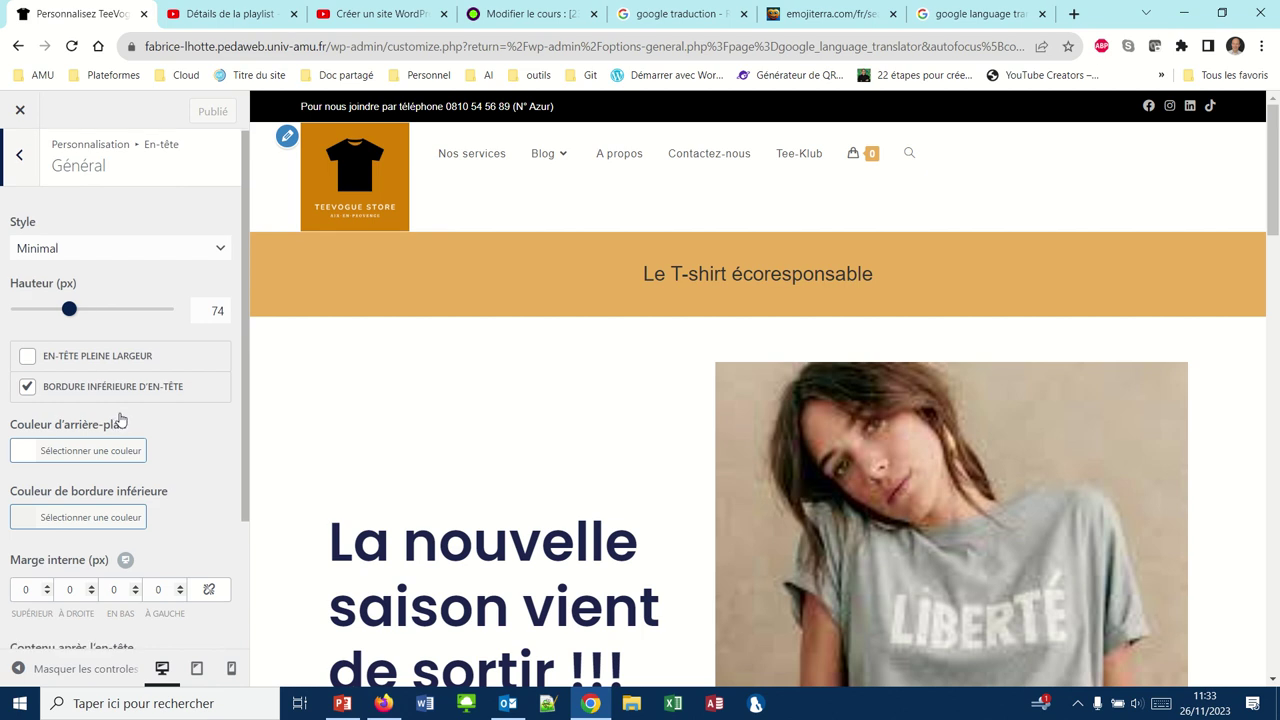
{"action": "scroll", "coordinate": [120, 415], "scroll_direction": "down", "scroll_amount": 2}
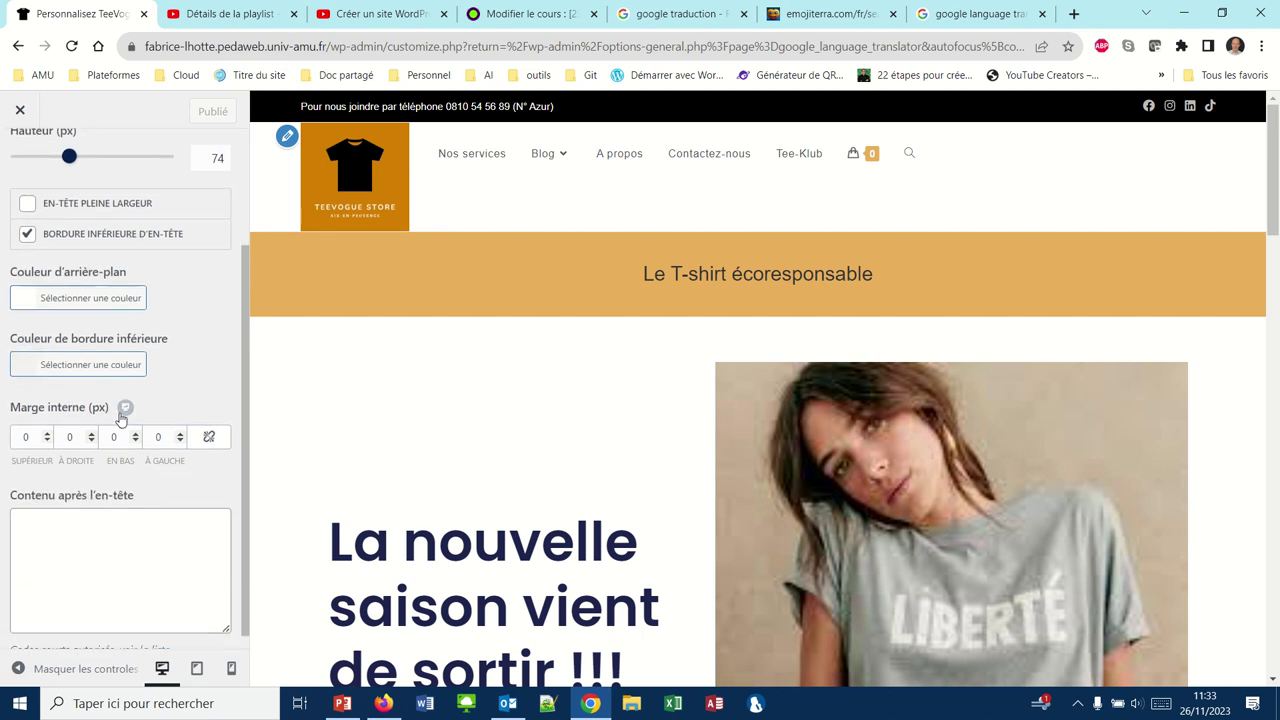
{"action": "left_click", "coordinate": [55, 508]}
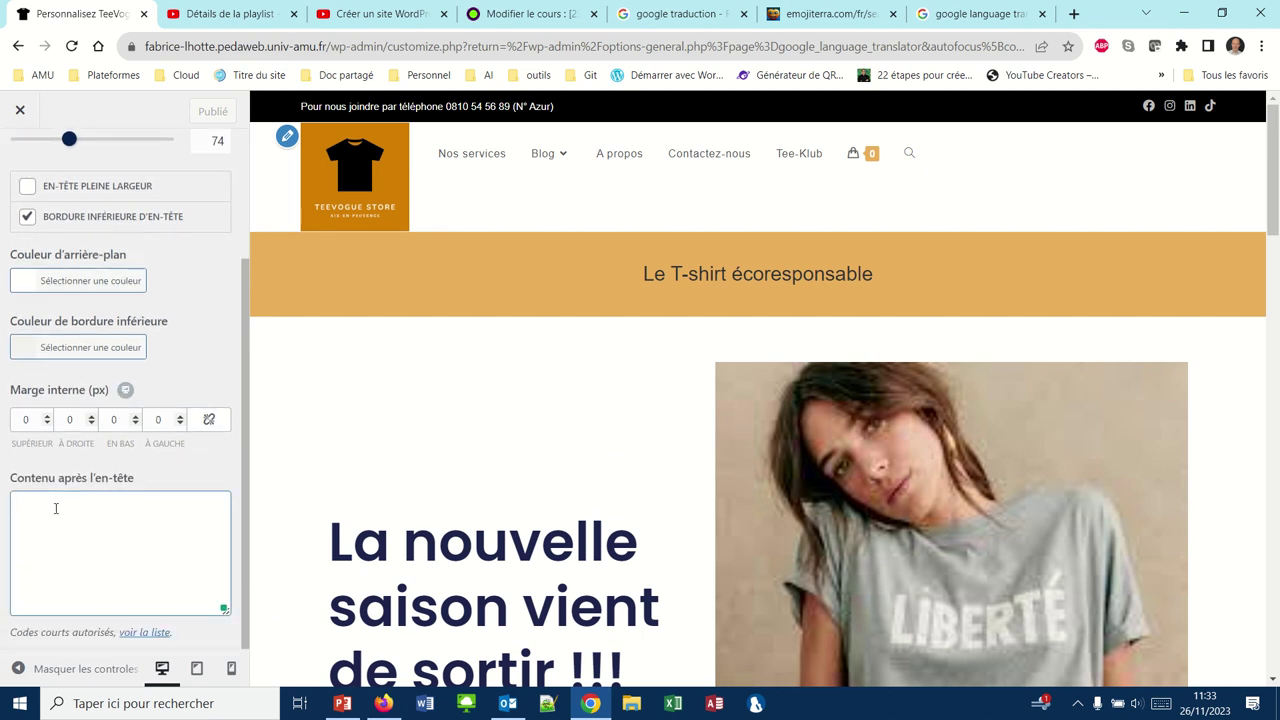
{"action": "key", "text": "ctrl+v"}
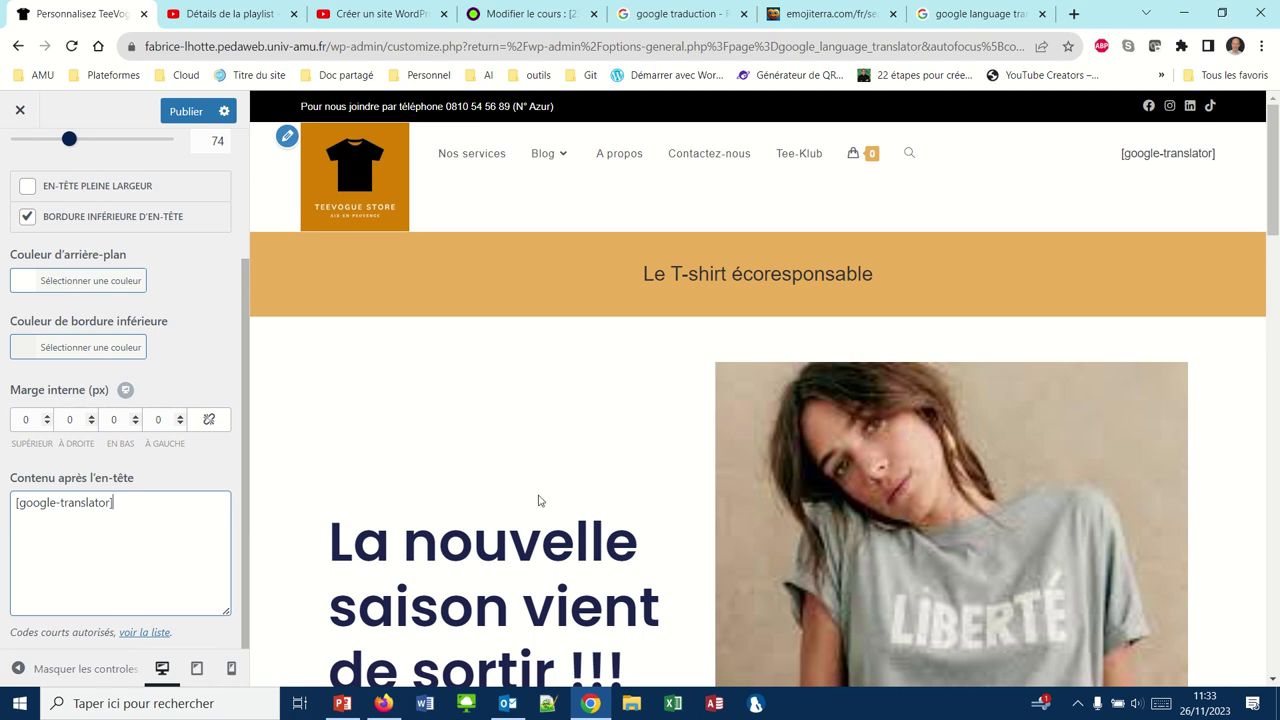
{"action": "left_click", "coordinate": [176, 112]}
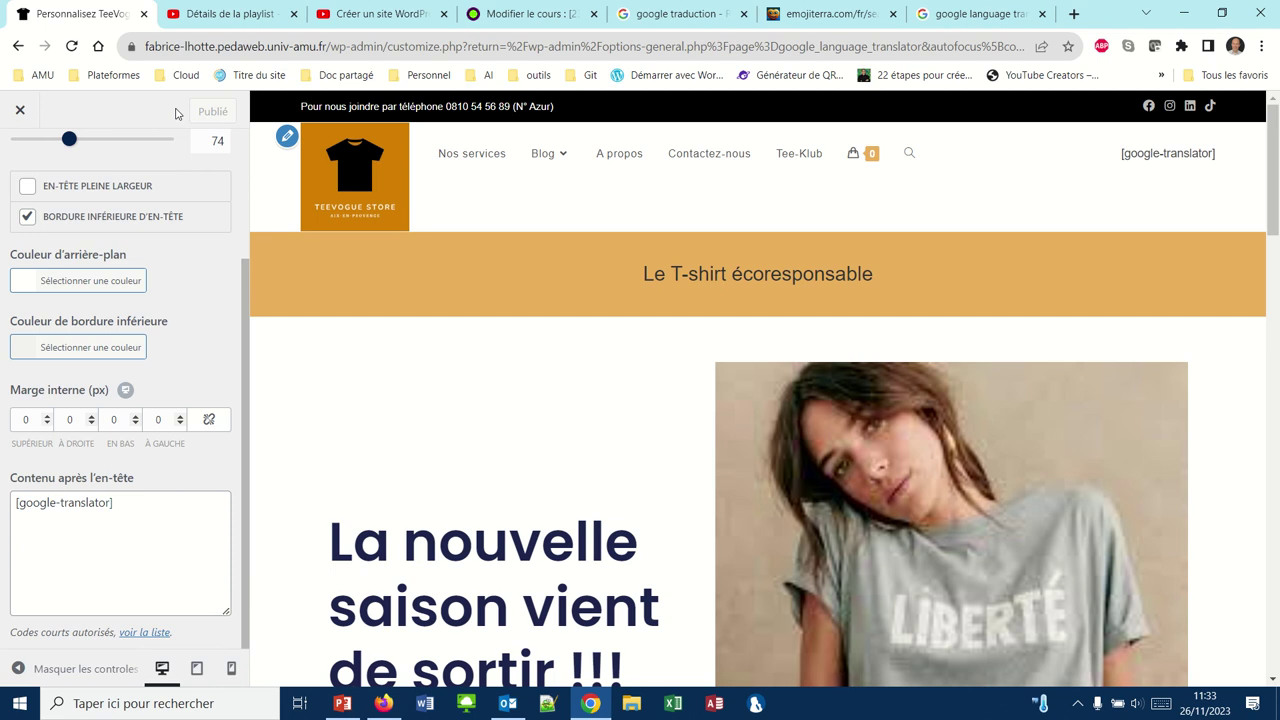
- In Firefox, reload the T-shirt manufacturing article and translate it into traditional Chinese with the header's language selector
{"action": "left_click", "coordinate": [384, 704]}
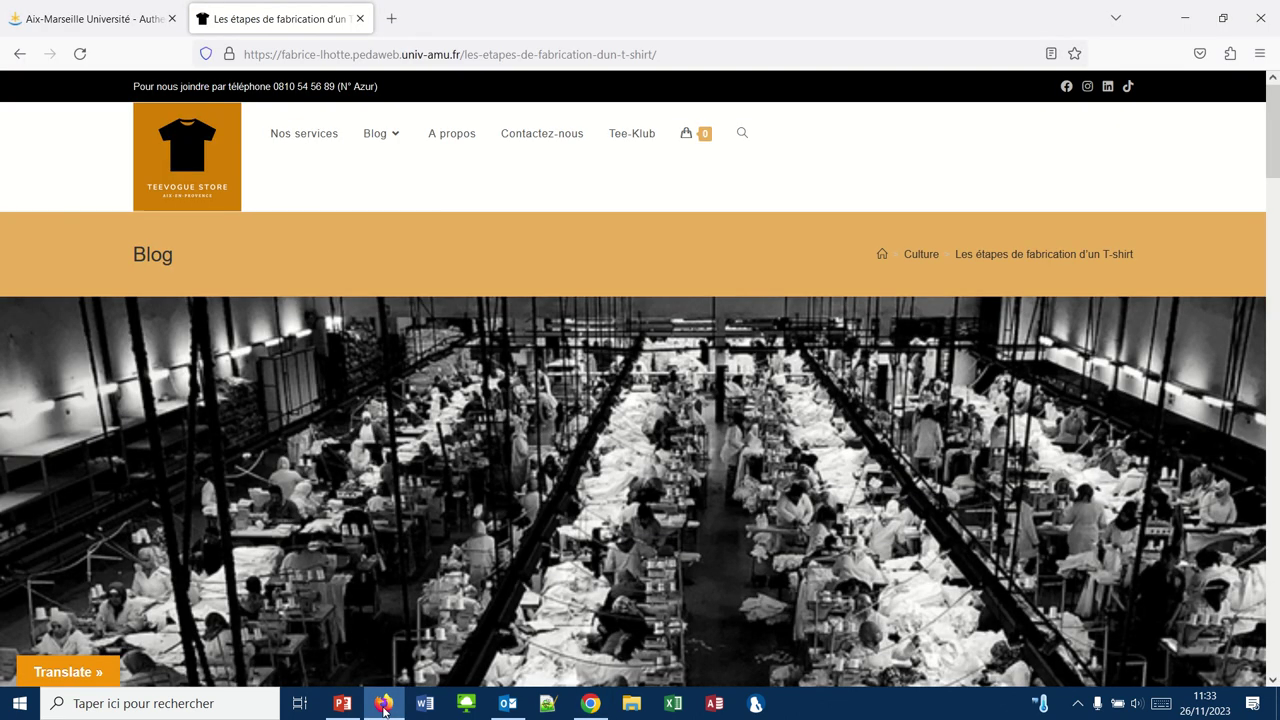
{"action": "left_click", "coordinate": [78, 56]}
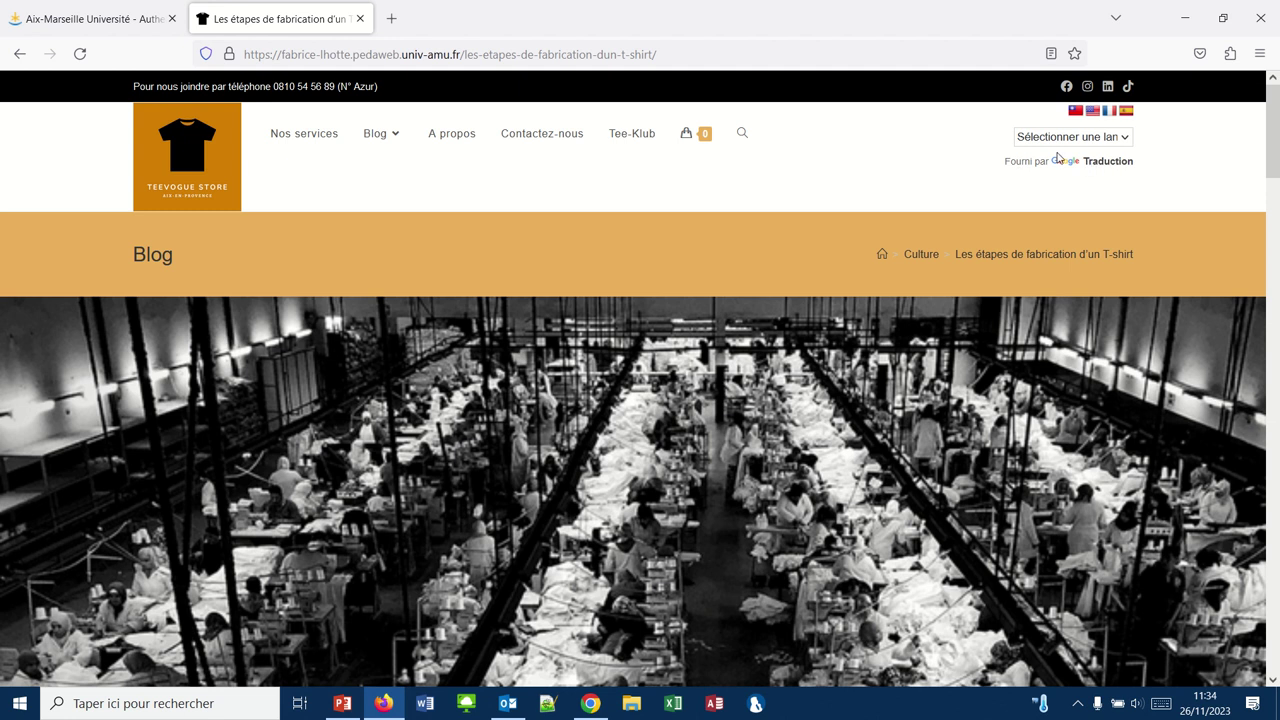
{"action": "left_click", "coordinate": [1124, 139]}
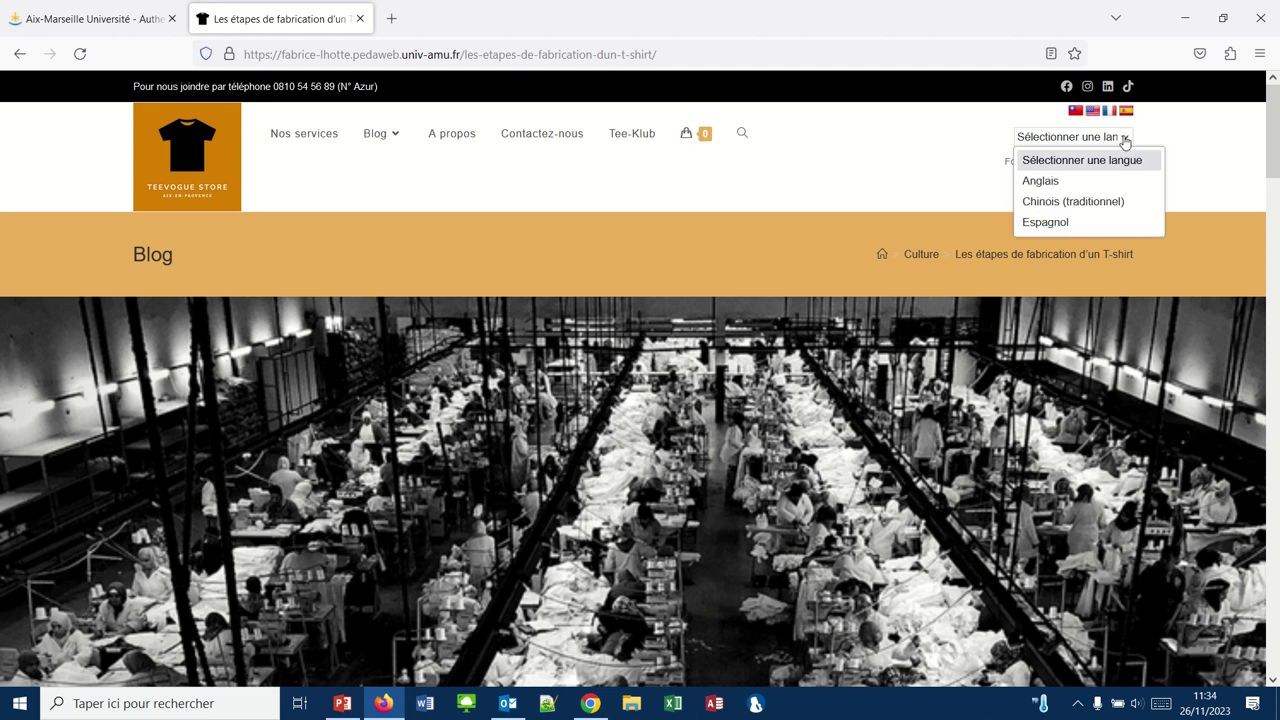
{"action": "left_click", "coordinate": [1094, 201]}
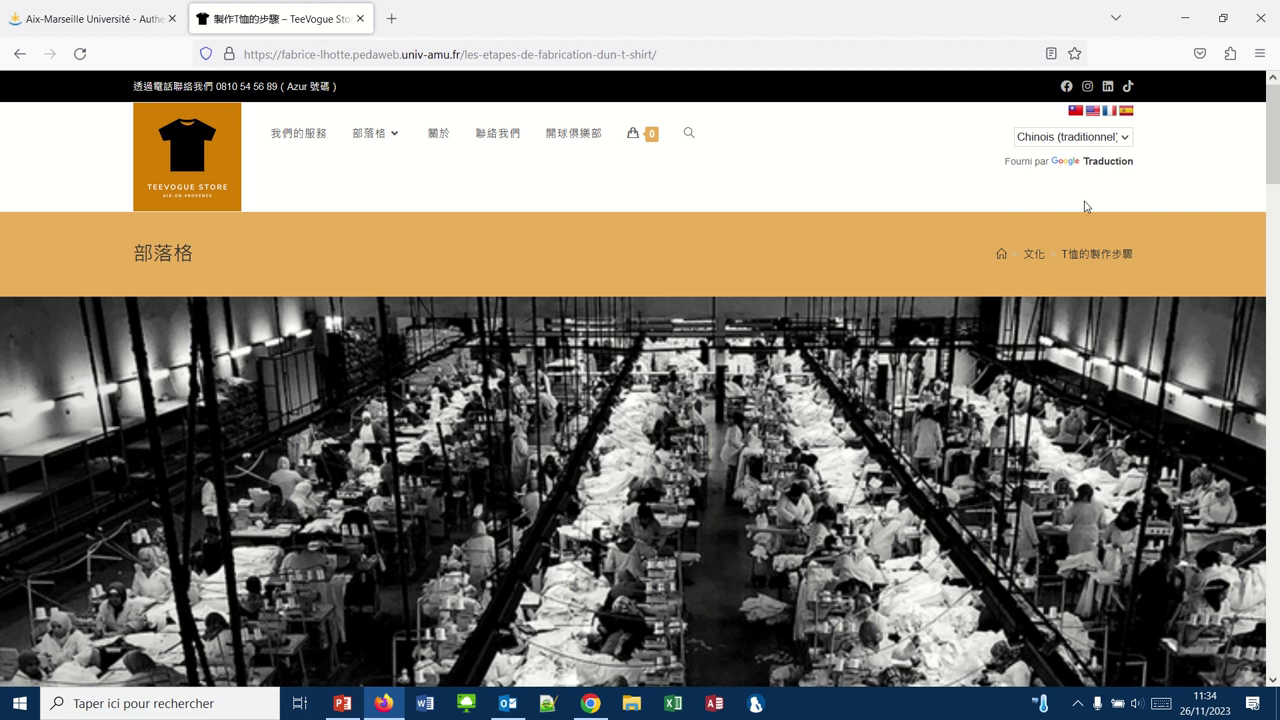
- Switch the article to Spanish and back to French, comparing how the Tee-Klub navigation entry is rendered
{"action": "left_click", "coordinate": [1120, 138]}
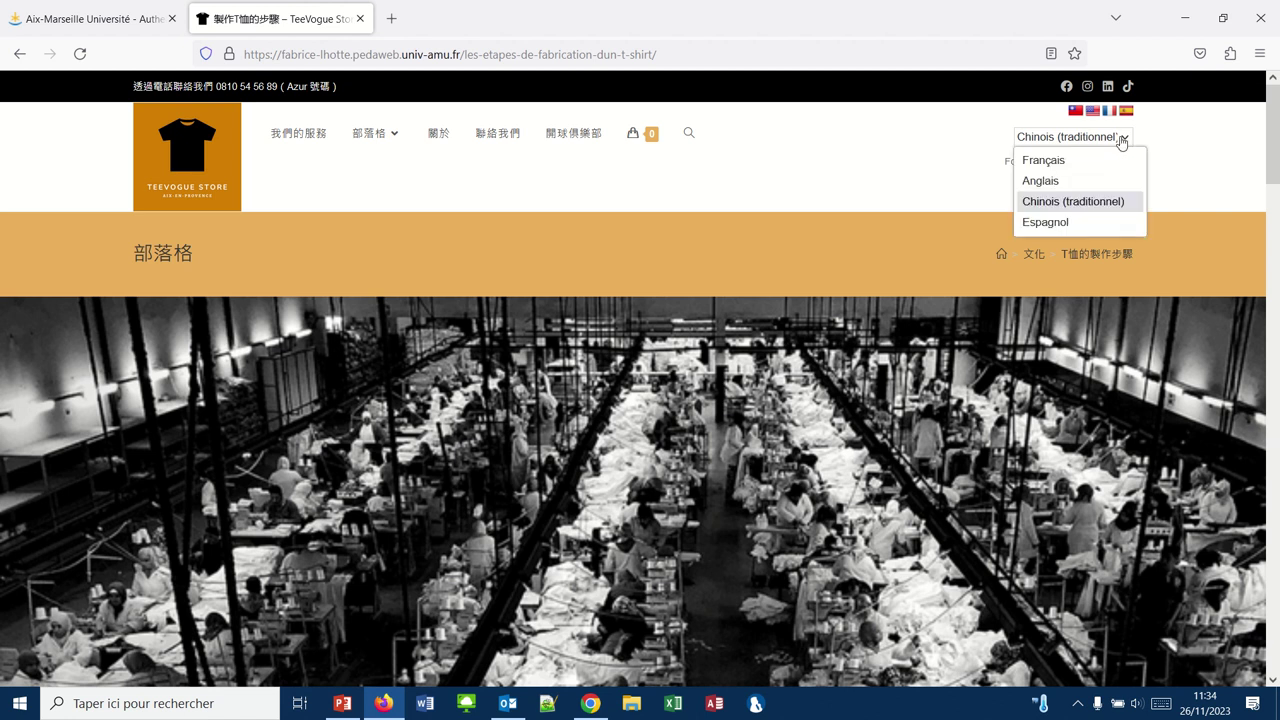
{"action": "left_click", "coordinate": [1055, 225]}
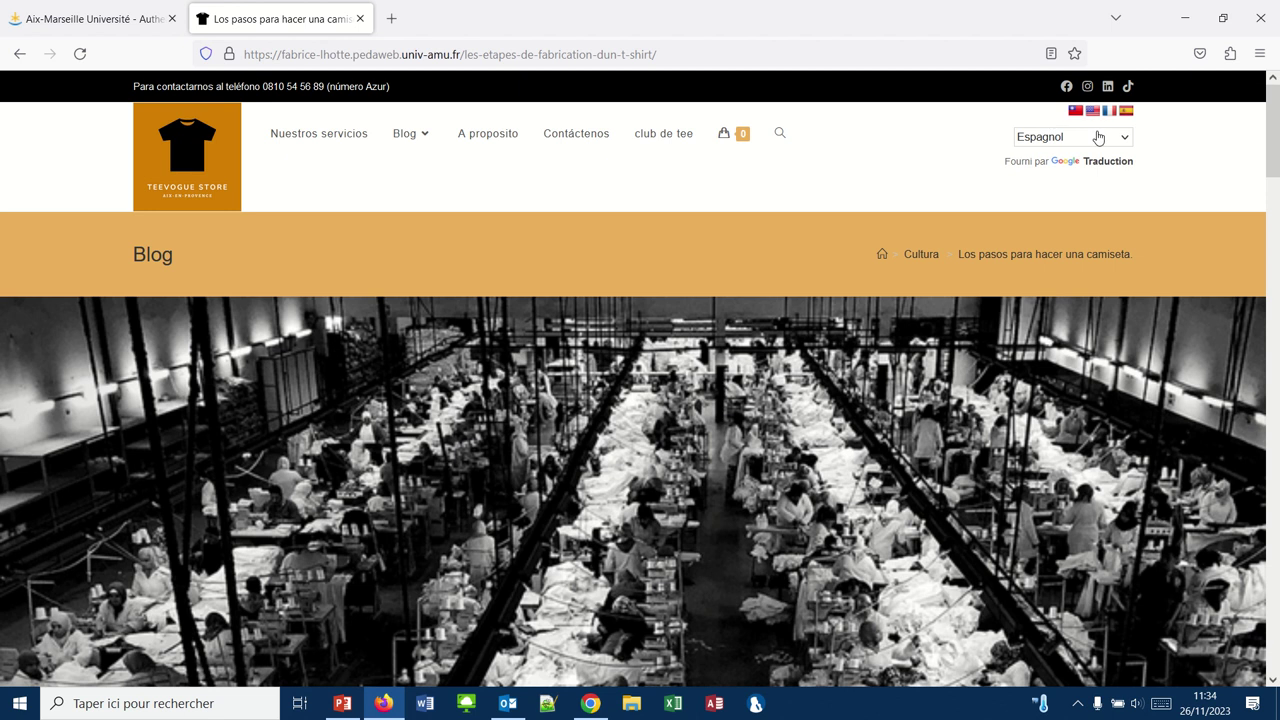
{"action": "mouse_move", "coordinate": [711, 141]}
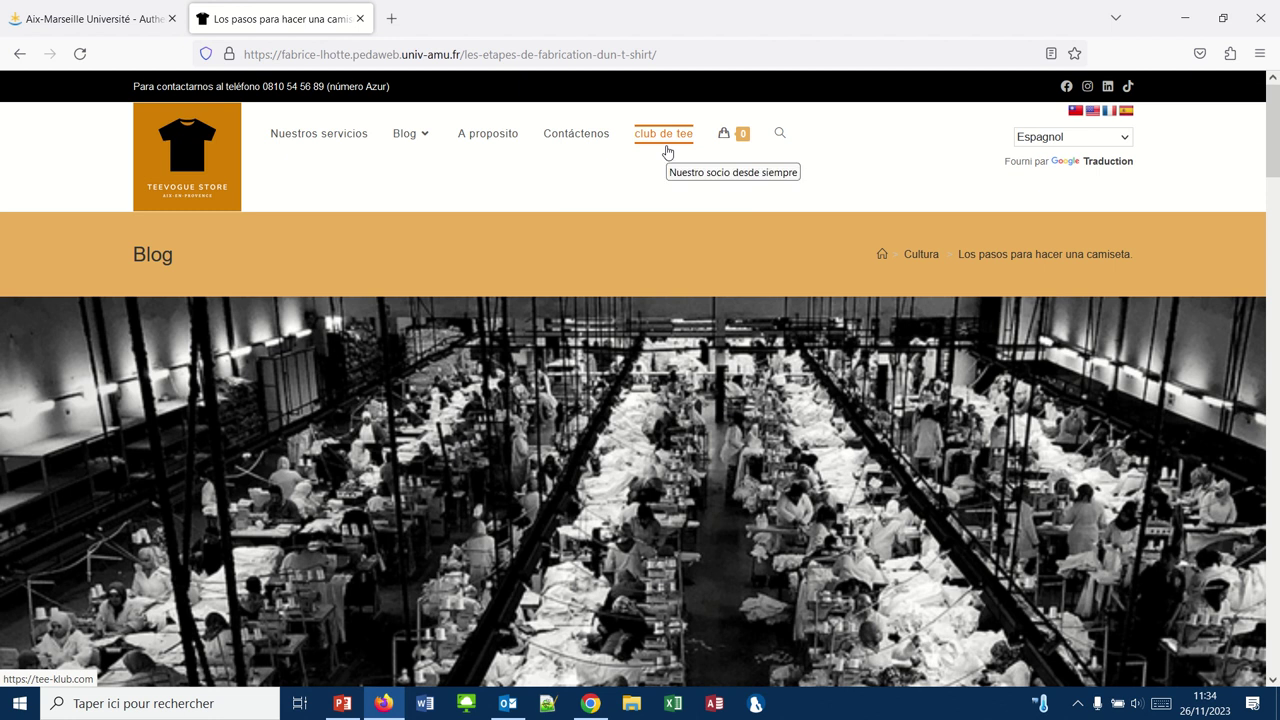
{"action": "triple_click", "coordinate": [660, 134]}
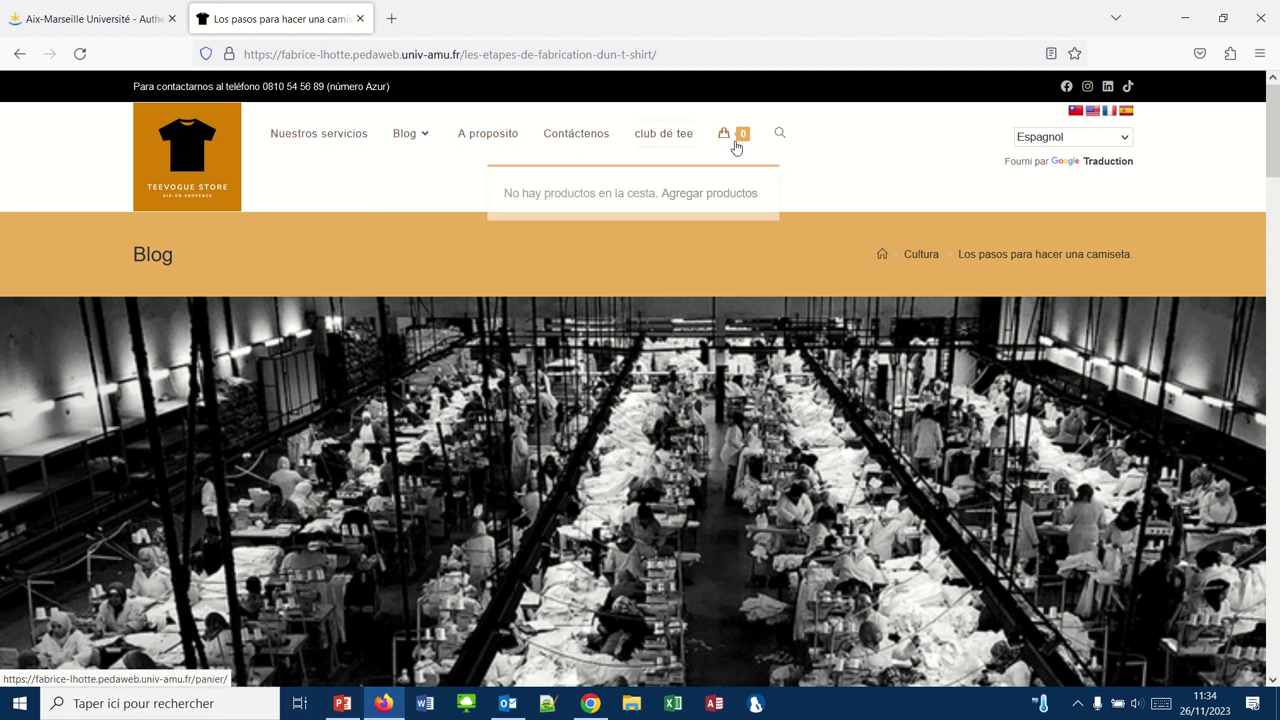
{"action": "left_click", "coordinate": [1109, 111]}
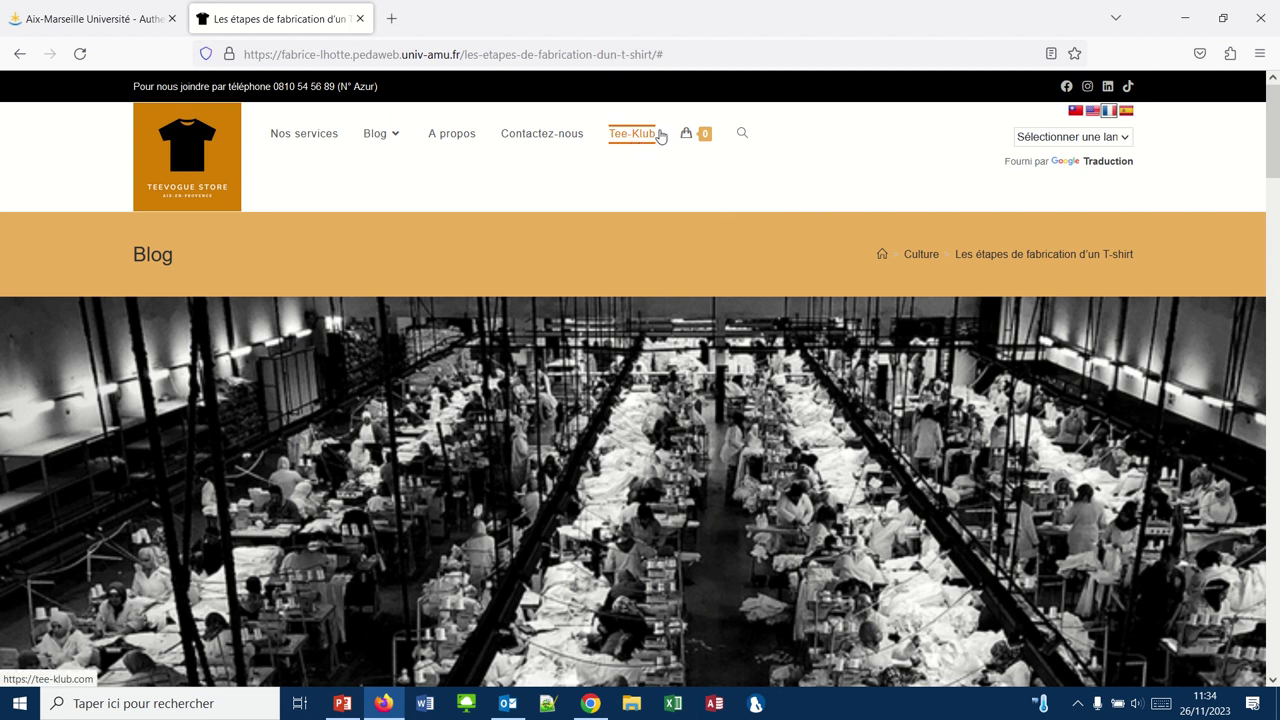
{"action": "mouse_move", "coordinate": [667, 142]}
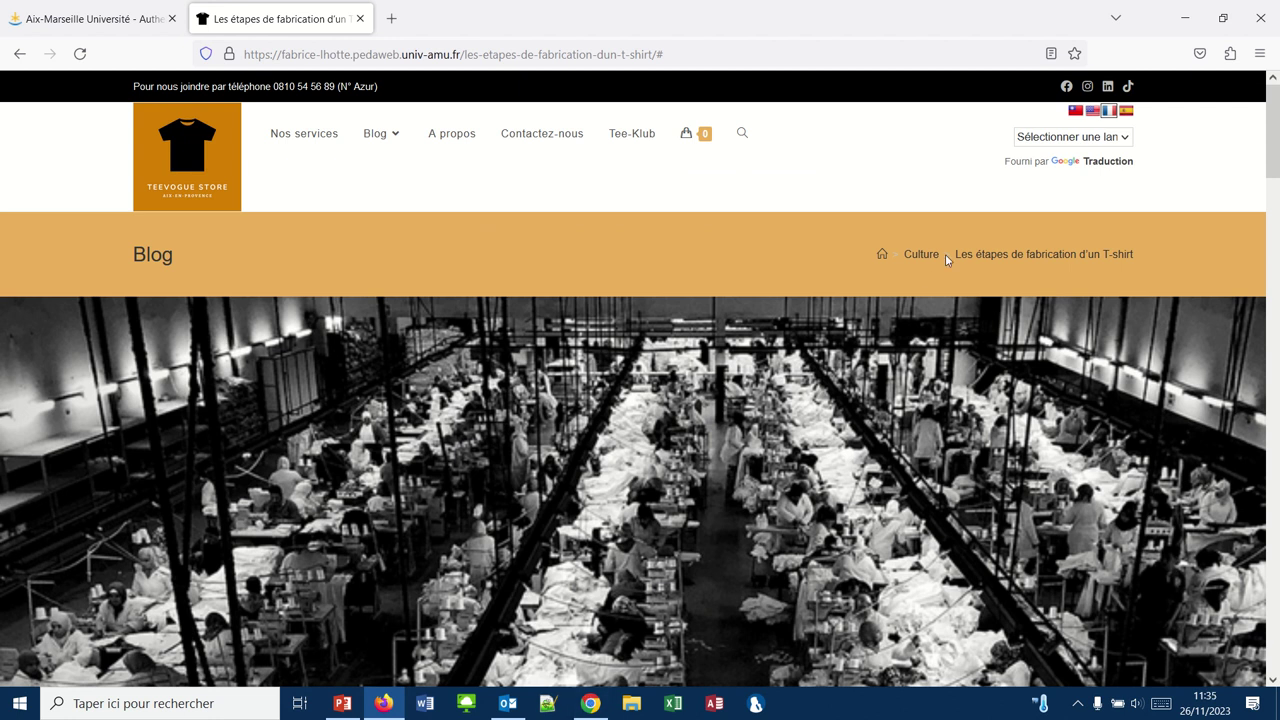
- In Chrome, remove the [google-translator] shortcode from "Contenu après l'en-tête" and publish, checking the header on the reloaded article in Firefox
{"action": "left_click", "coordinate": [591, 703]}
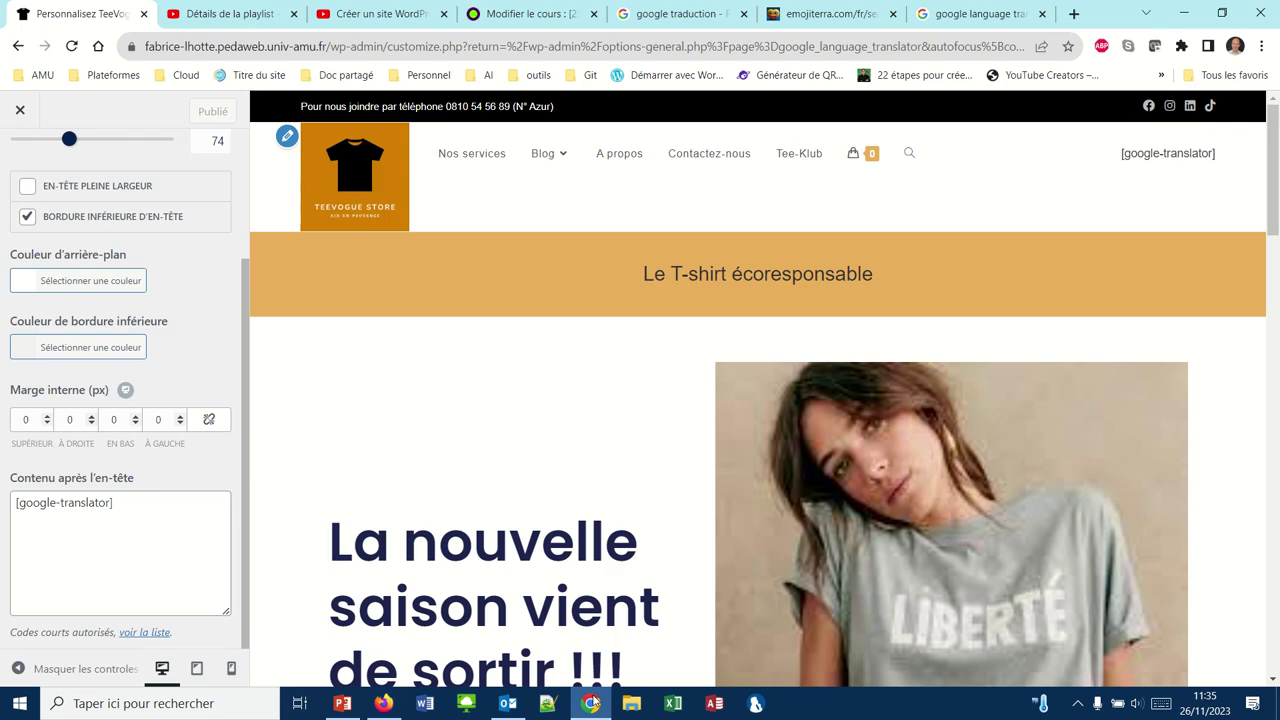
{"action": "left_click_drag", "start_coordinate": [156, 507], "coordinate": [2, 500]}
{"action": "key", "text": "BackSpace"}
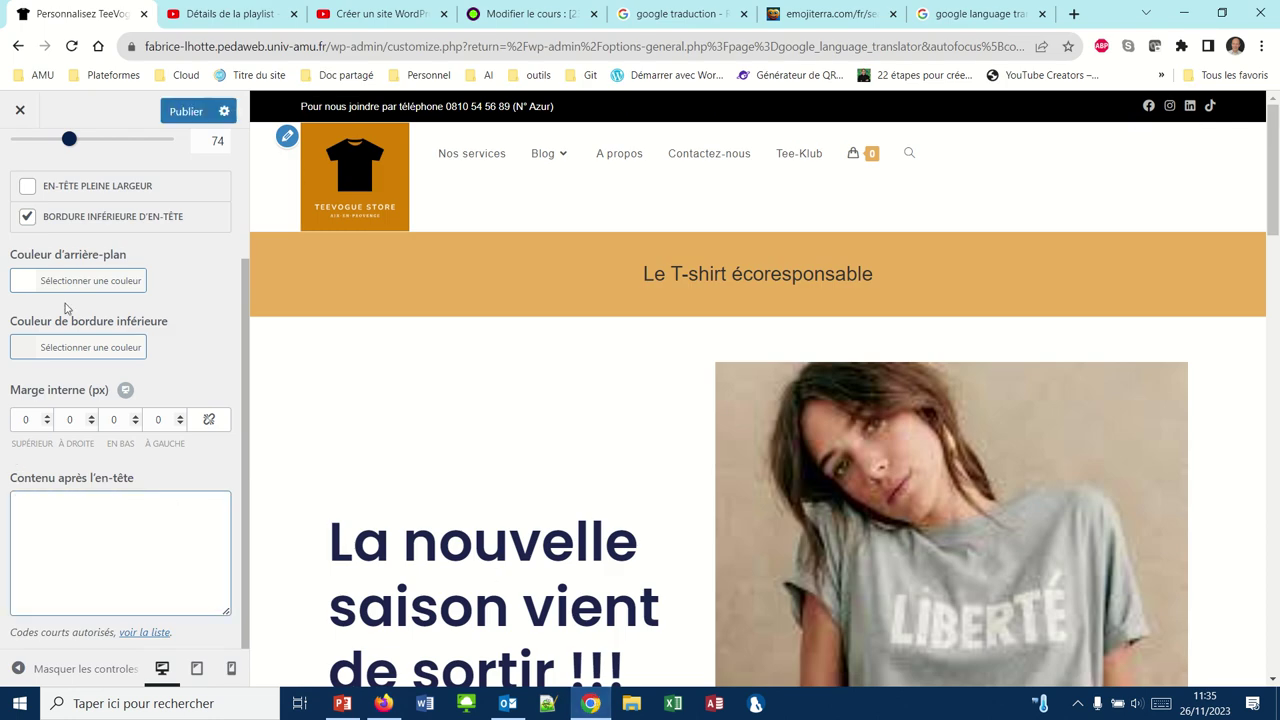
{"action": "left_click", "coordinate": [177, 109]}
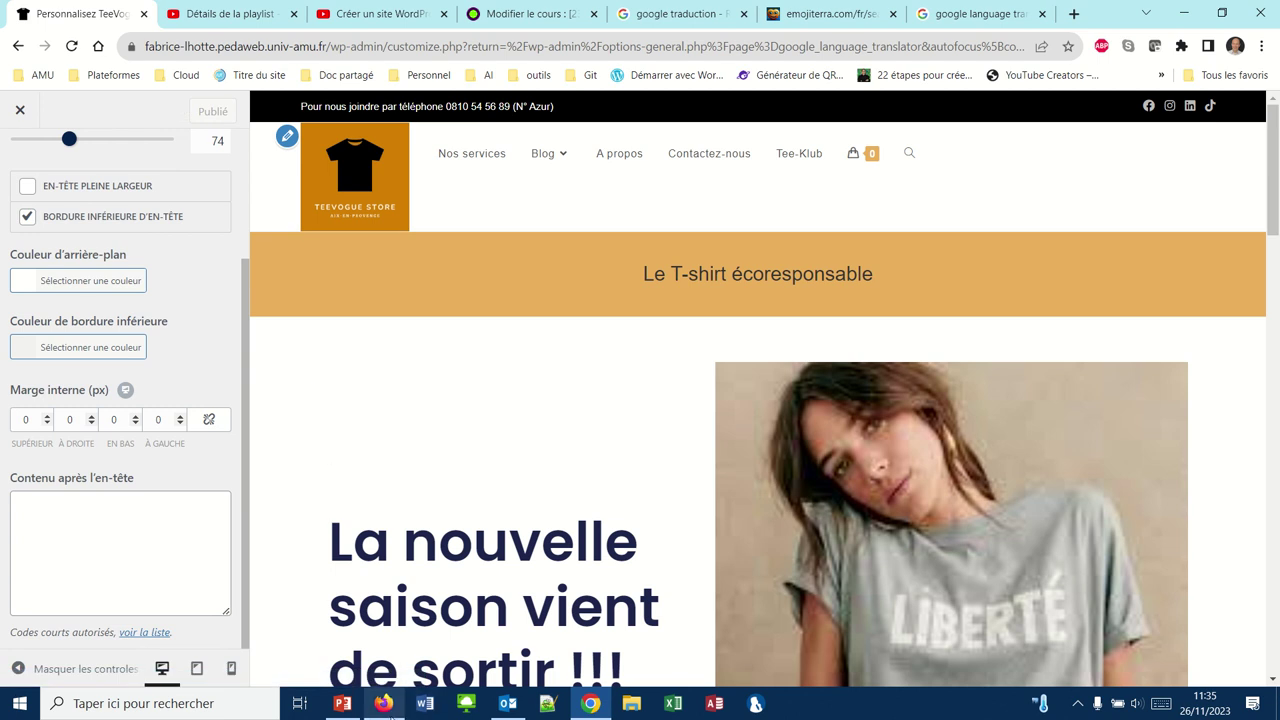
{"action": "left_click", "coordinate": [384, 703]}
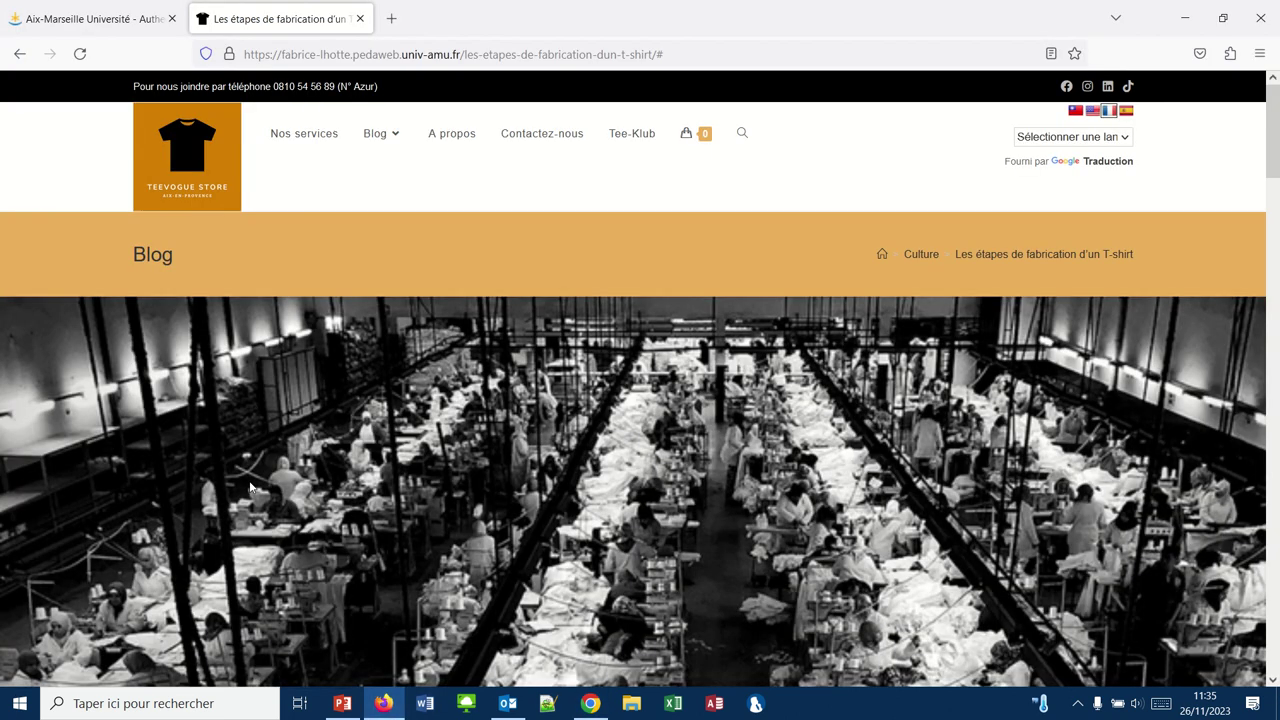
{"action": "left_click", "coordinate": [80, 54]}
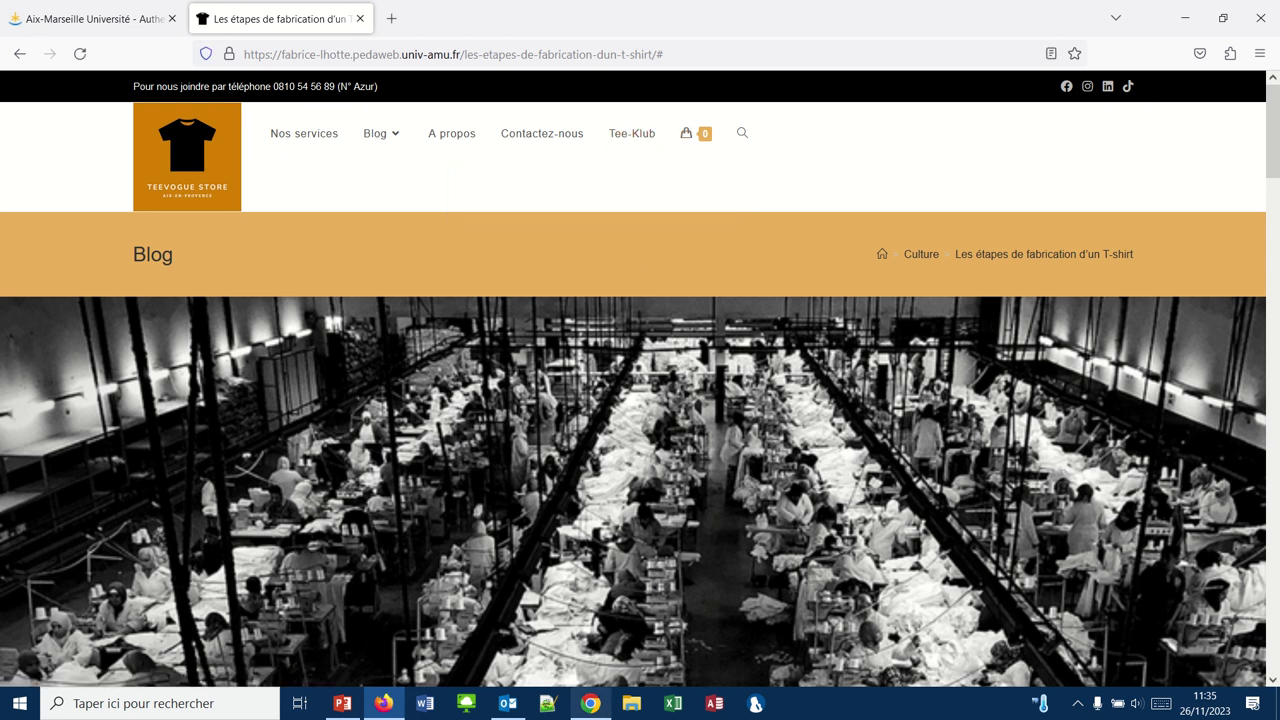
- In Chrome, leave the theme customizer and open the WordPress menu editor for menuprincipal
{"action": "left_click", "coordinate": [592, 704]}
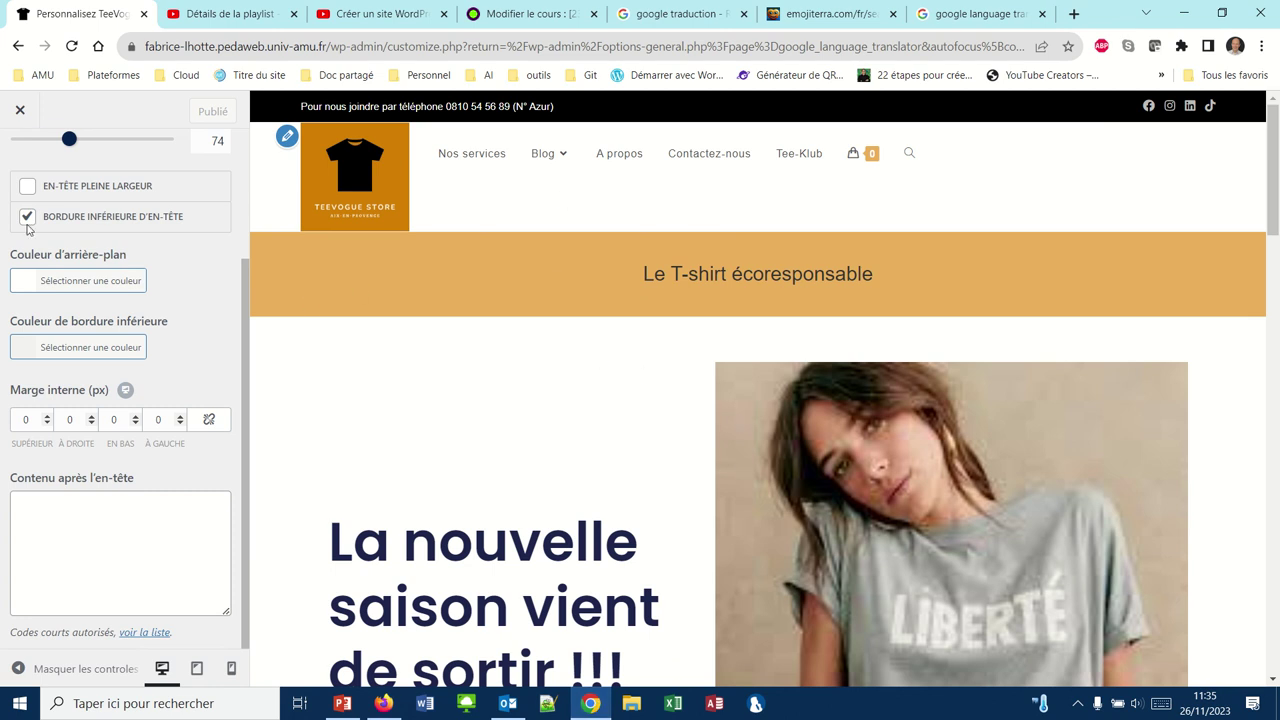
{"action": "left_click", "coordinate": [18, 112]}
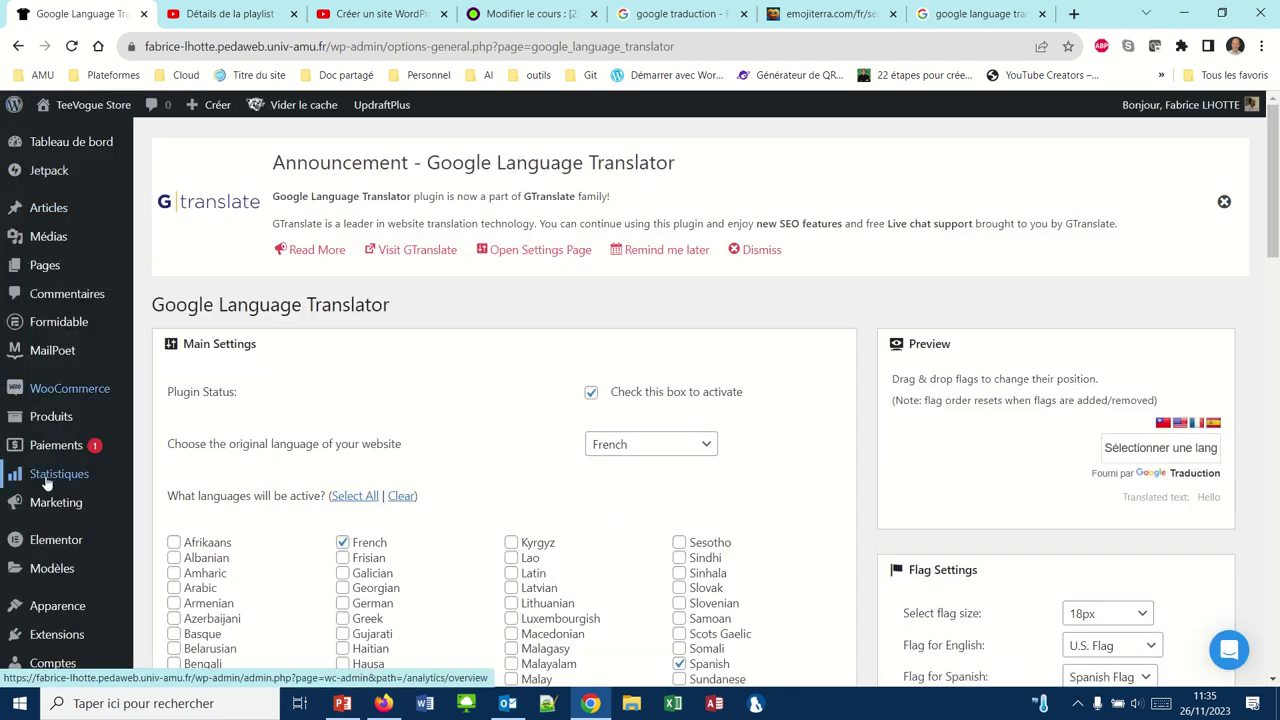
{"action": "mouse_move", "coordinate": [63, 606]}
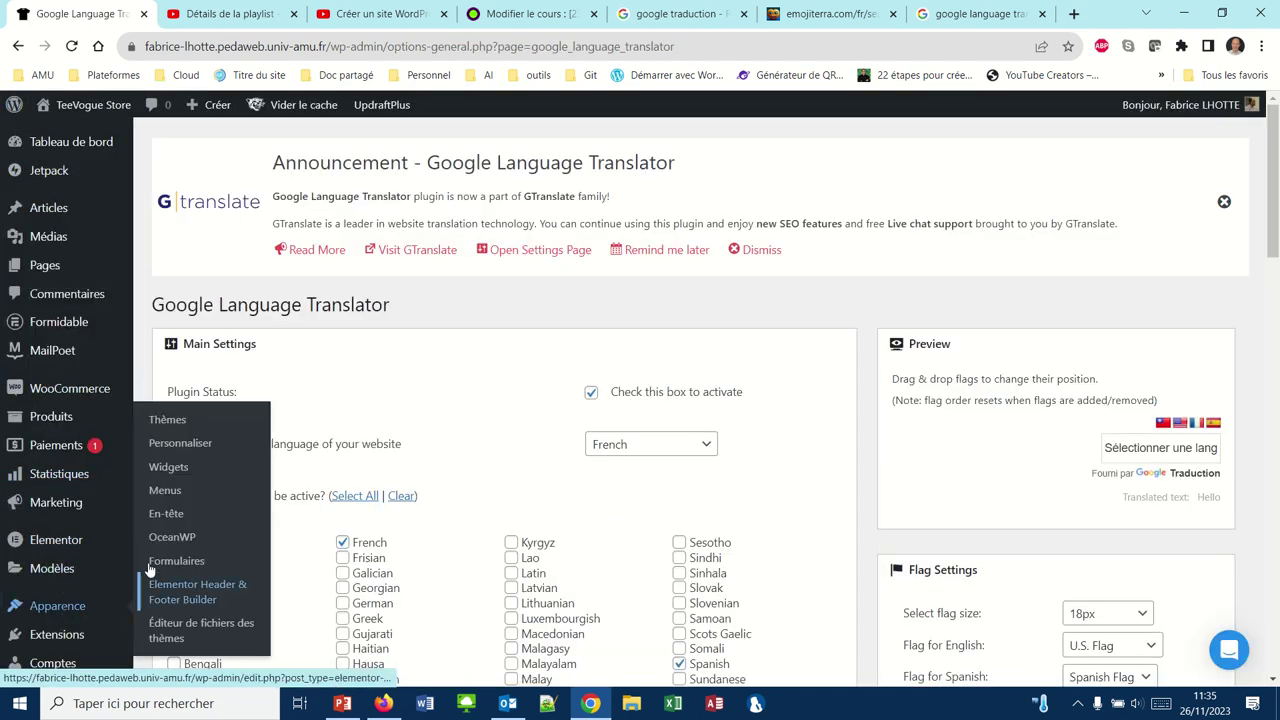
{"action": "left_click", "coordinate": [162, 491]}
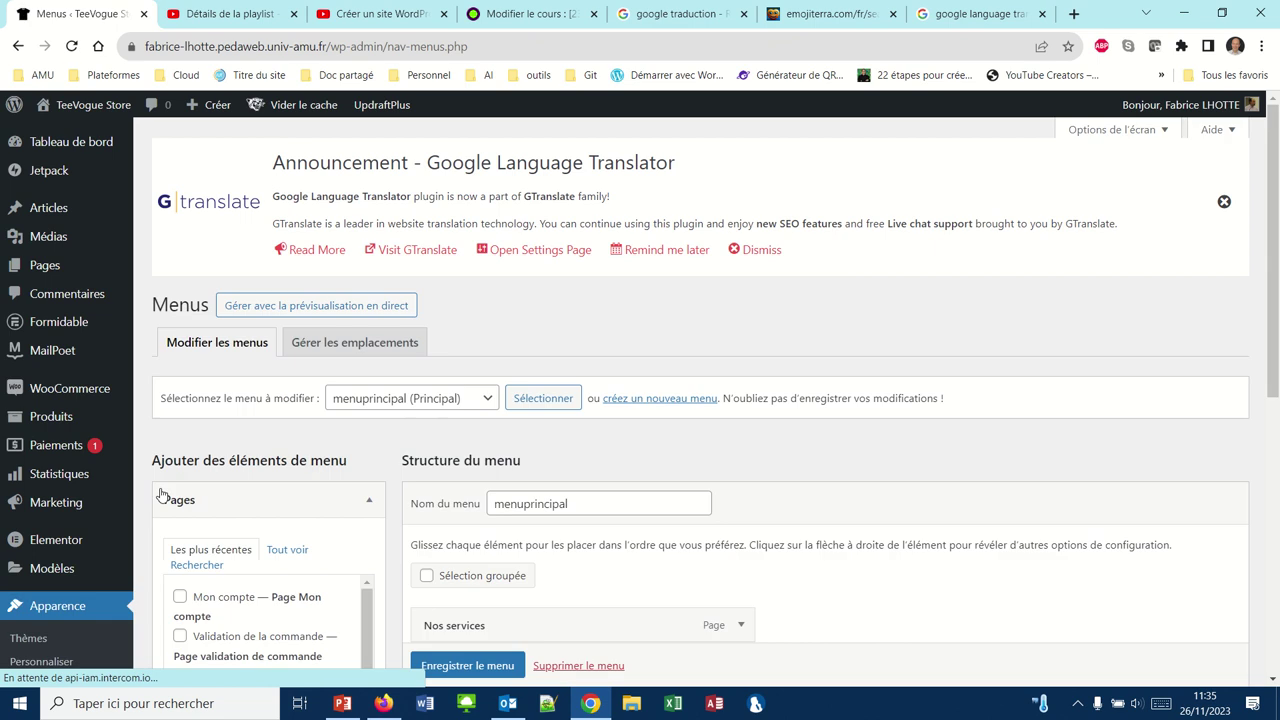
- Add a custom link titled "Francais" with URL # to the menuprincipal menu
{"action": "scroll", "coordinate": [162, 494], "scroll_direction": "down", "scroll_amount": 4}
{"action": "scroll", "coordinate": [162, 494], "scroll_direction": "down", "scroll_amount": 1}
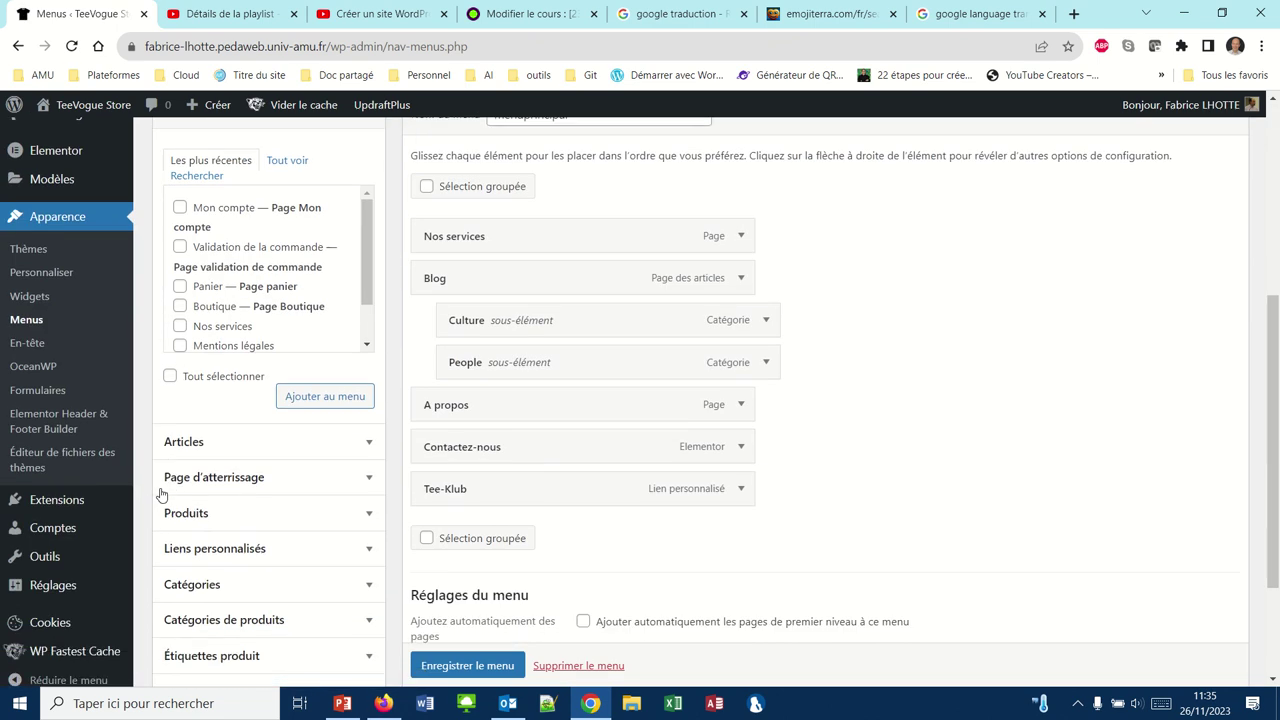
{"action": "left_click", "coordinate": [197, 556]}
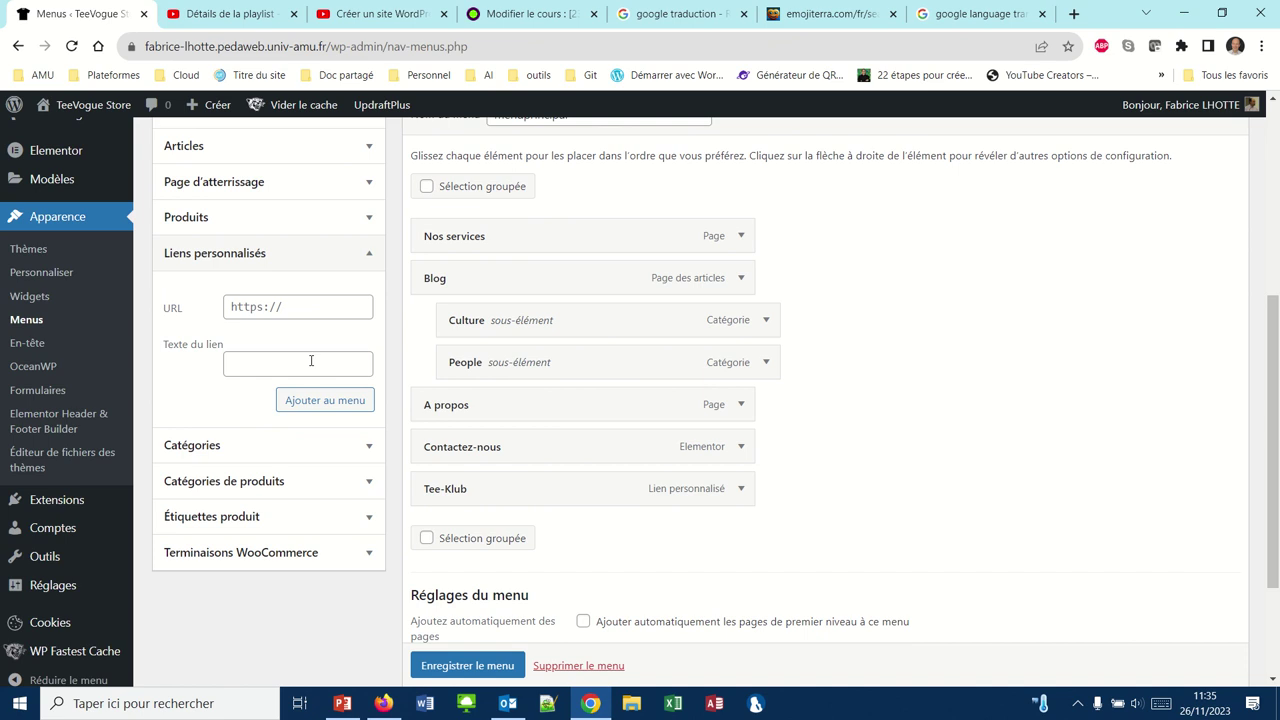
{"action": "left_click", "coordinate": [282, 310]}
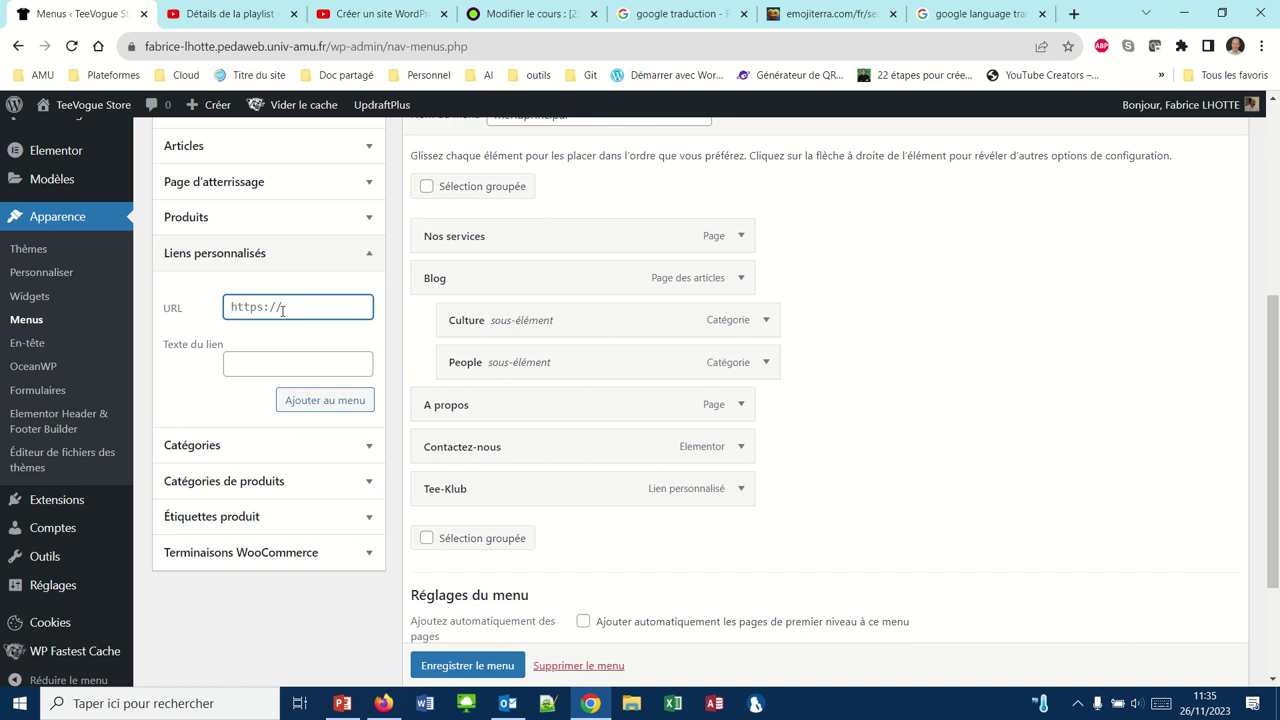
{"action": "type", "text": "#"}
{"action": "left_click", "coordinate": [284, 363]}
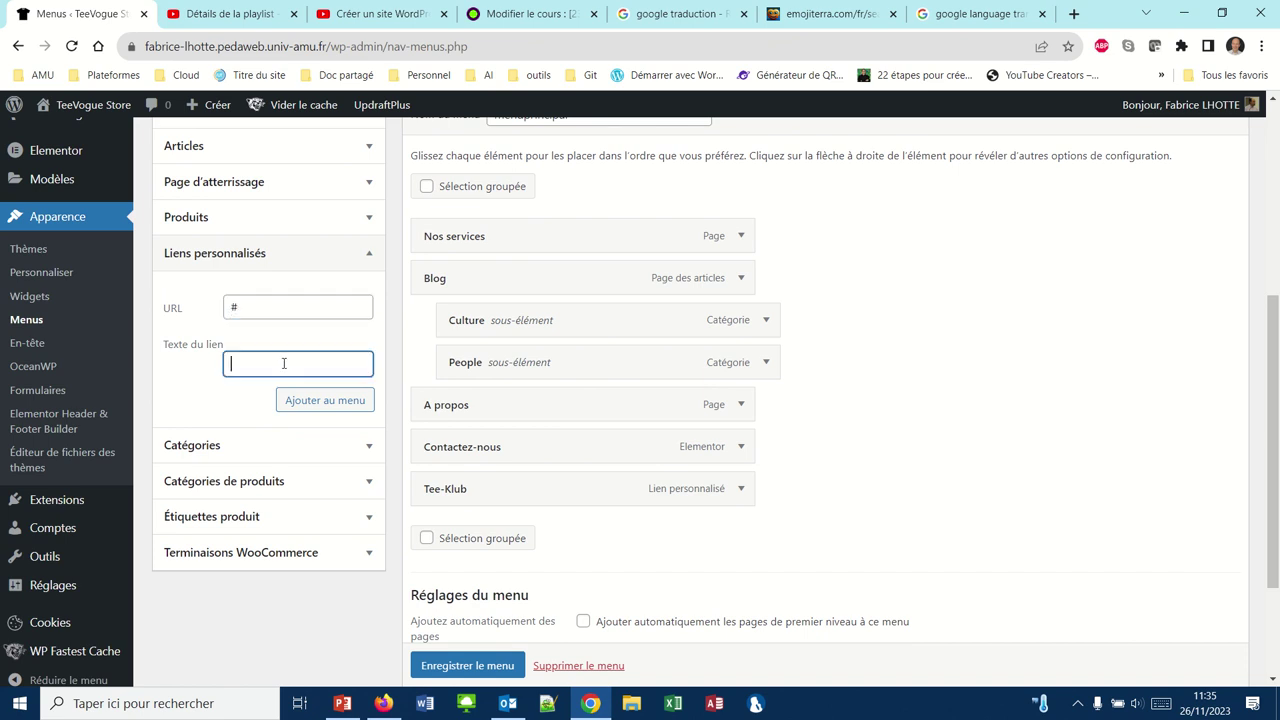
{"action": "type", "text": "Fran"}
{"action": "type", "text": "ais"}
{"action": "left_click", "coordinate": [297, 400]}
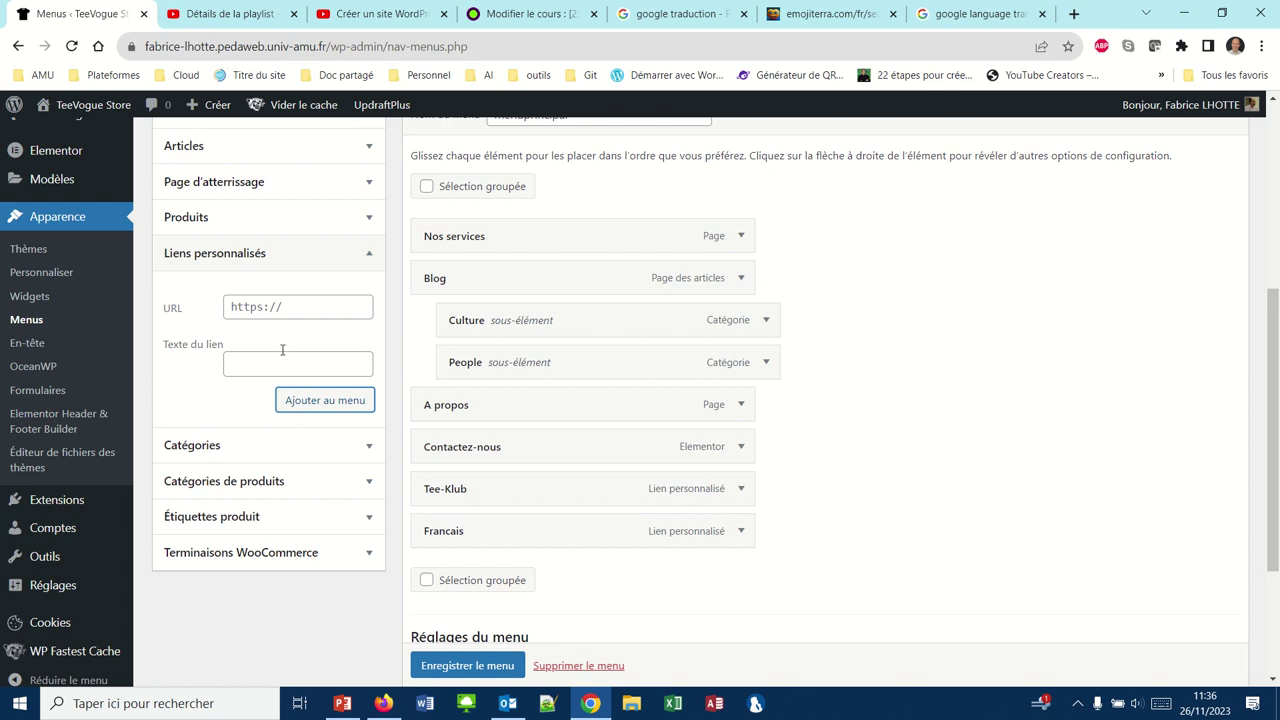
- Add a custom link titled "anglais" with URL # to the menu
{"action": "left_click", "coordinate": [272, 309]}
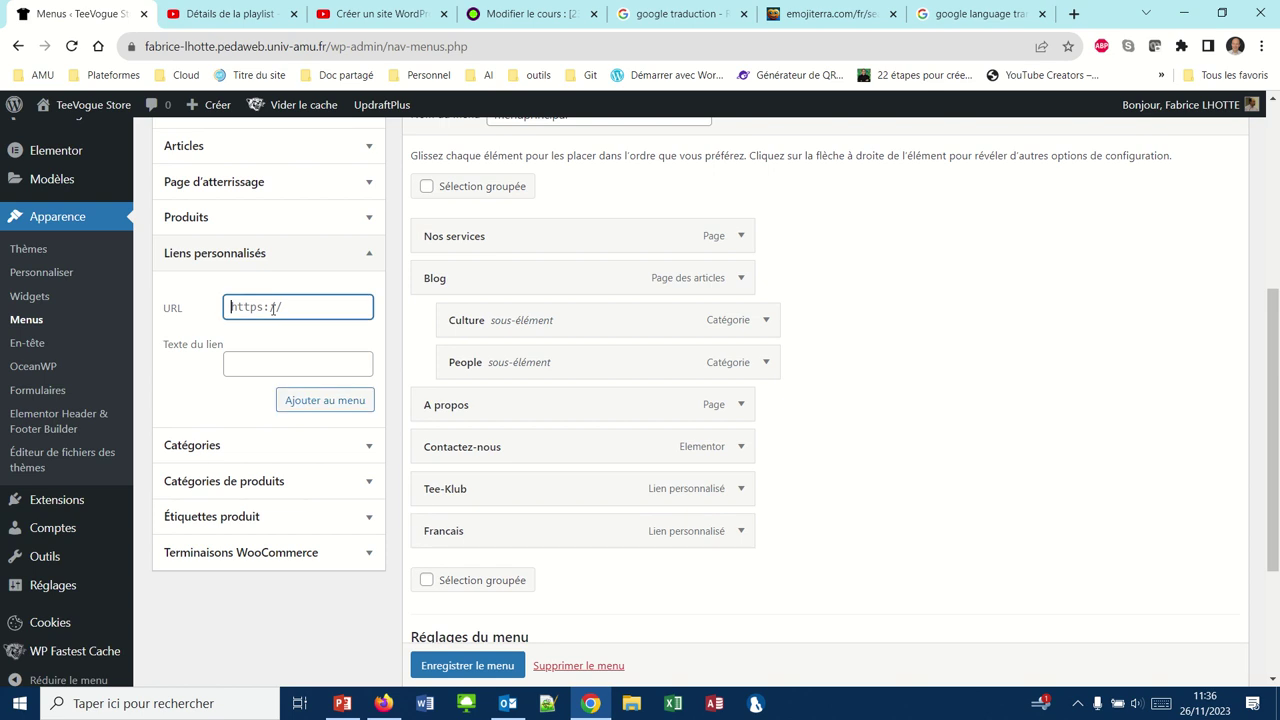
{"action": "type", "text": "#"}
{"action": "left_click", "coordinate": [273, 375]}
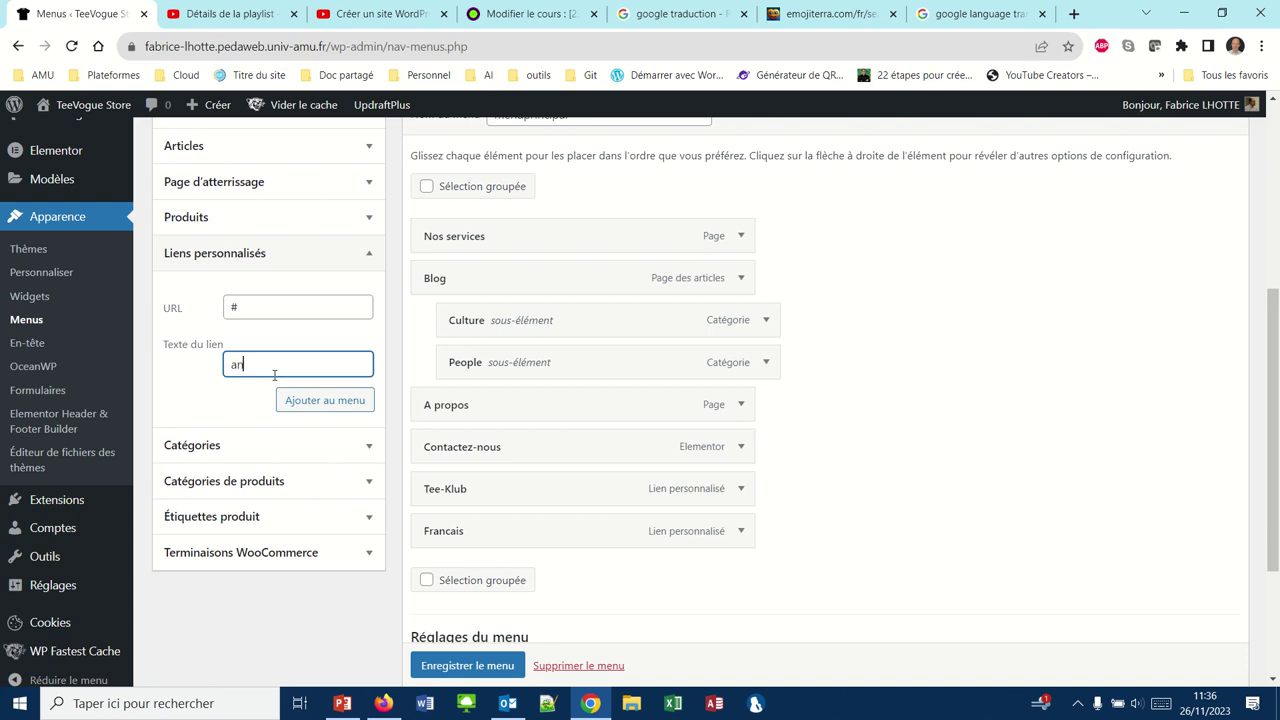
{"action": "left_click", "coordinate": [290, 400]}
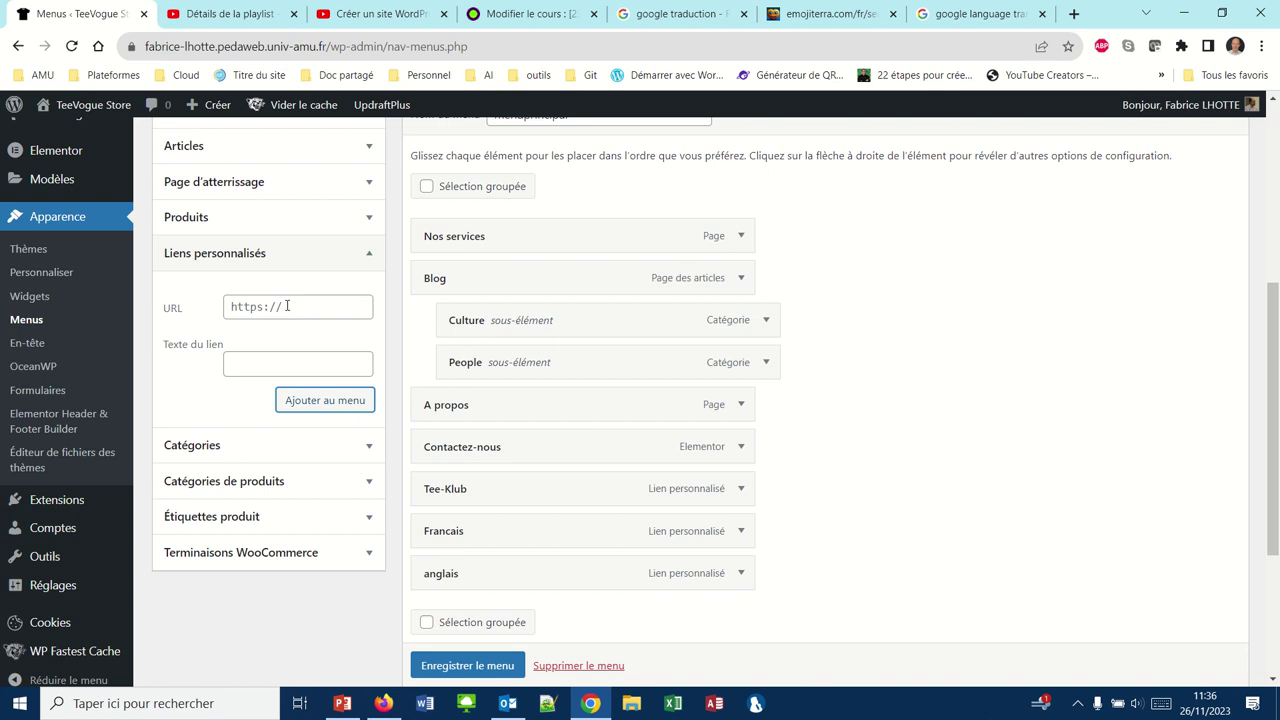
- Add a custom link titled "espagnol" with URL # to the menu
{"action": "left_click", "coordinate": [287, 306]}
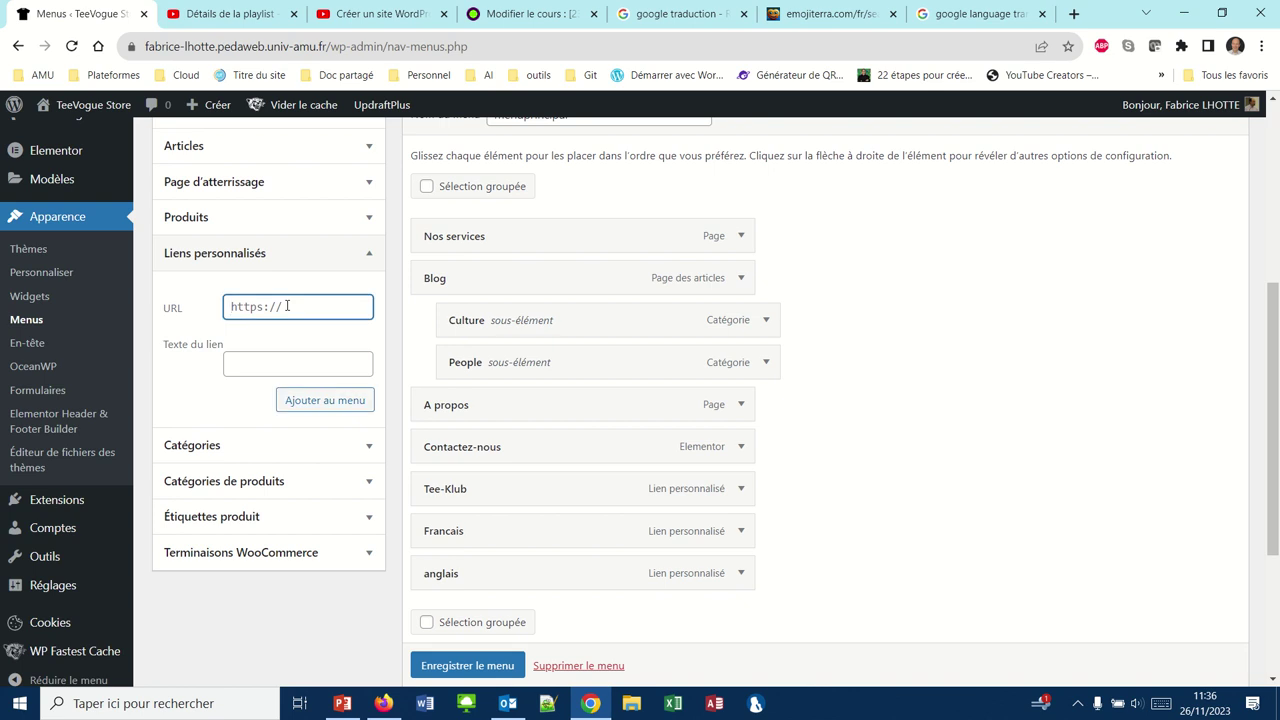
{"action": "type", "text": "#"}
{"action": "left_click", "coordinate": [294, 359]}
{"action": "type", "text": "espagnol"}
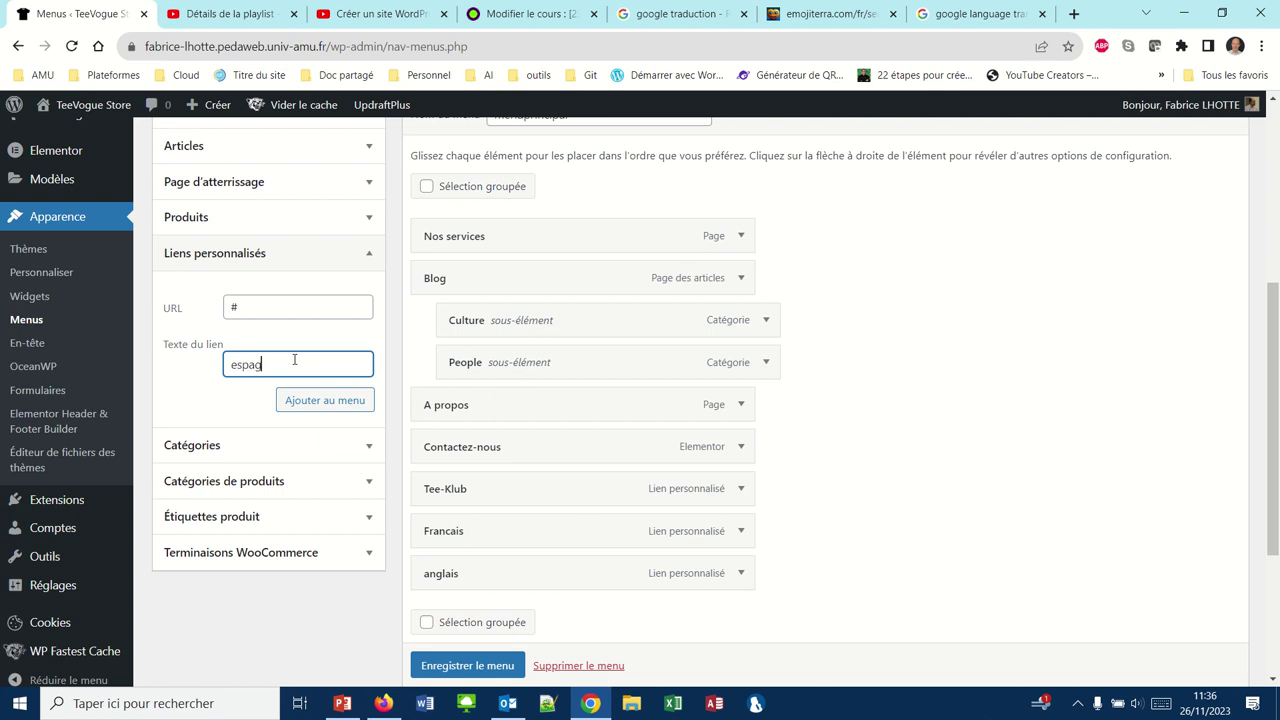
{"action": "left_click", "coordinate": [331, 402]}
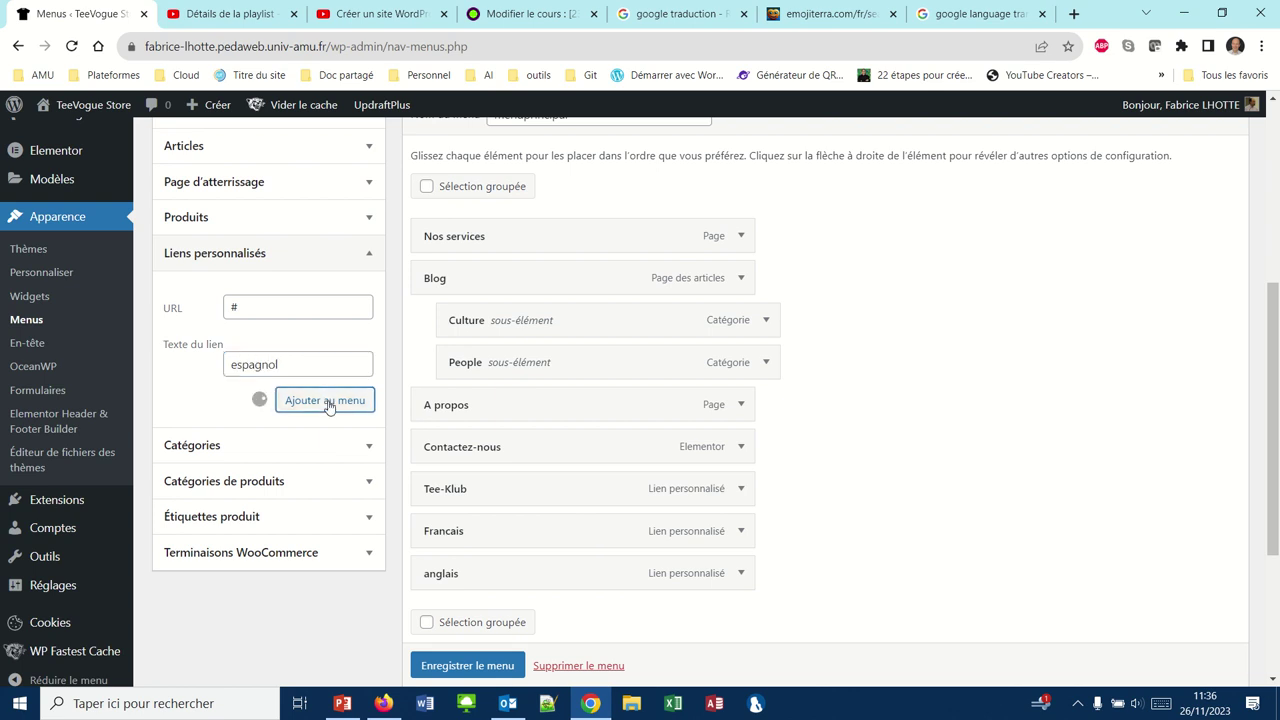
- Add a custom link titled "chinois" with URL # to the menu
{"action": "left_click", "coordinate": [273, 307]}
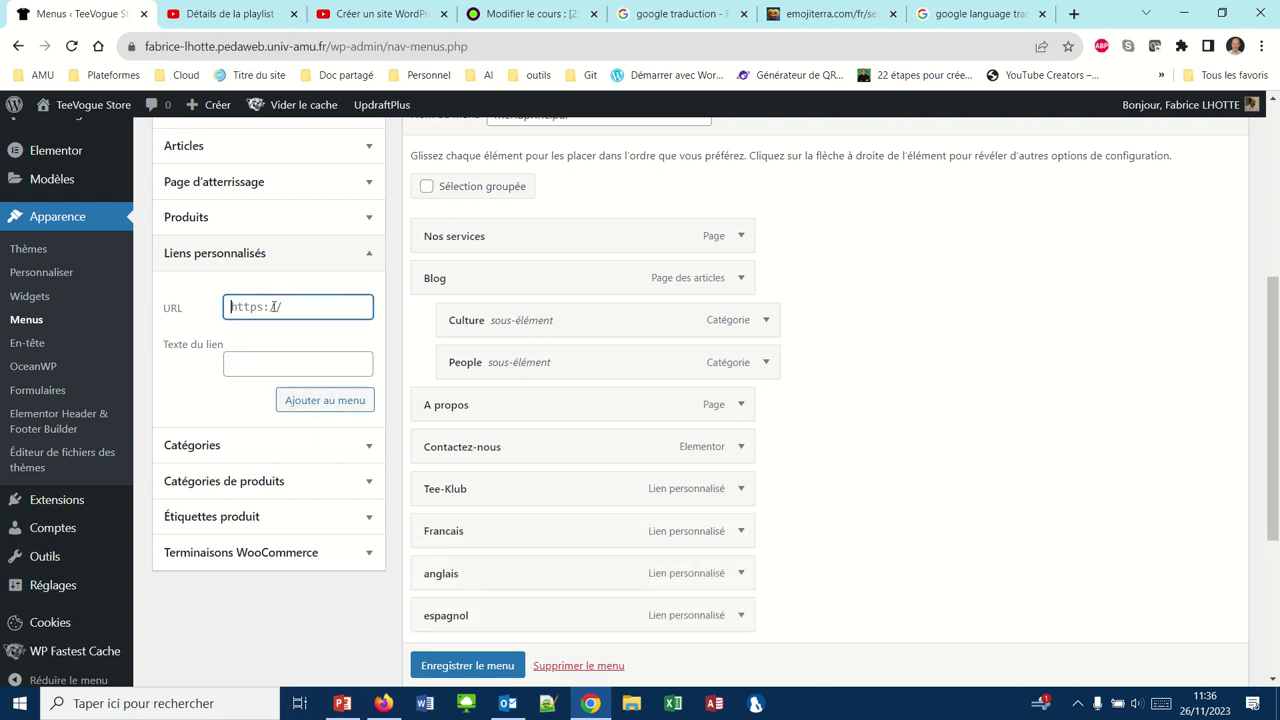
{"action": "type", "text": "#"}
{"action": "left_click", "coordinate": [282, 358]}
{"action": "type", "text": "c"}
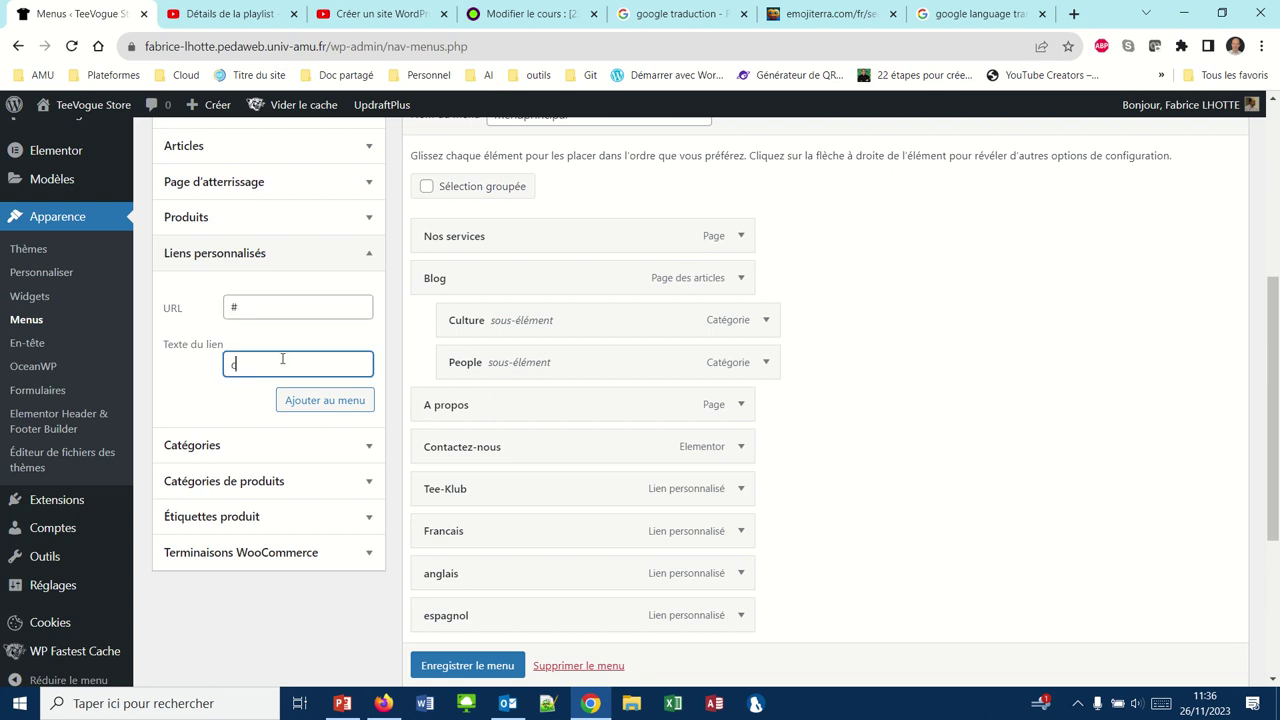
{"action": "type", "text": "hinois"}
{"action": "left_click", "coordinate": [295, 403]}
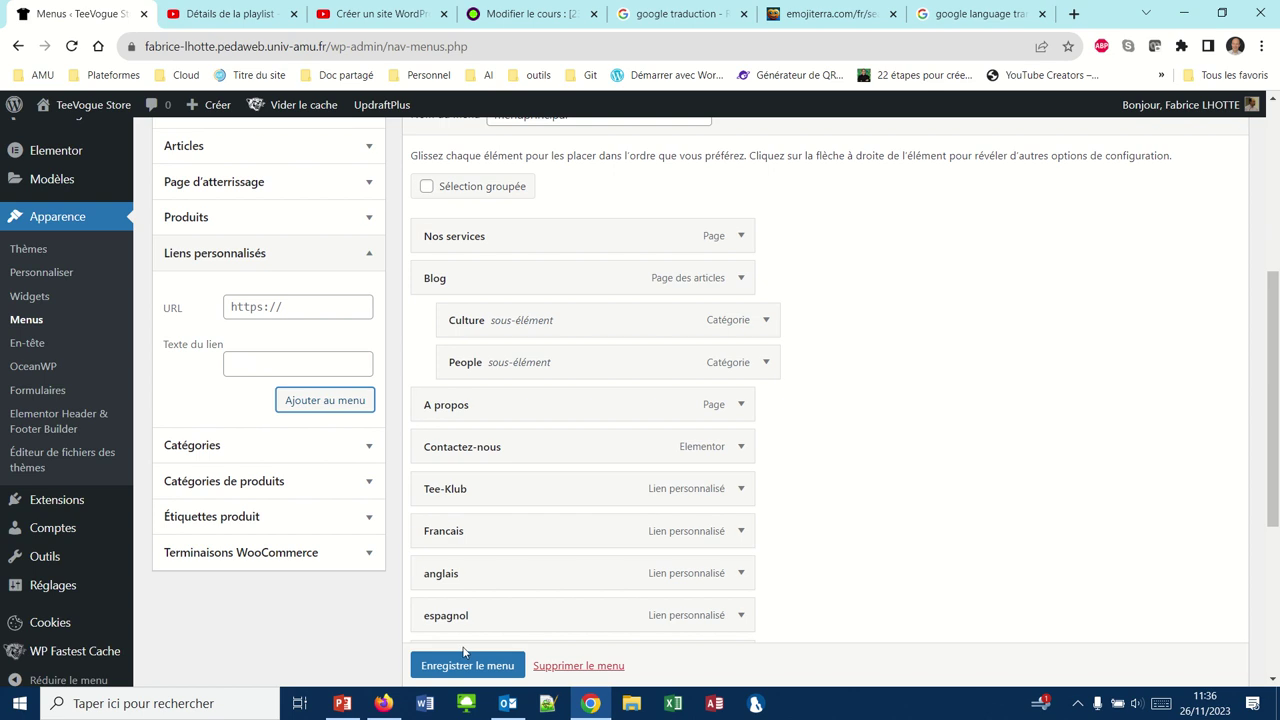
- Expand the Francais menu item to examine its Description field, and check the screen options for the advanced menu property Description
{"action": "scroll", "coordinate": [471, 586], "scroll_direction": "down", "scroll_amount": 1}
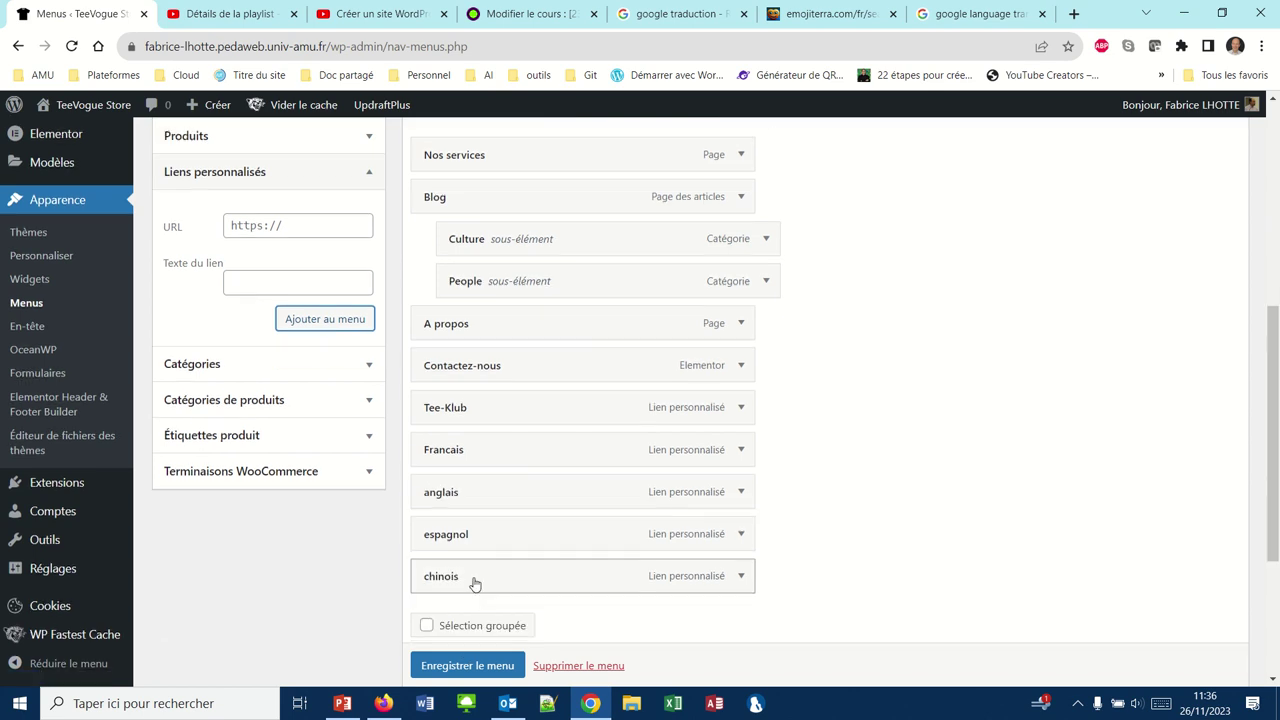
{"action": "left_click", "coordinate": [741, 450]}
{"action": "scroll", "coordinate": [657, 560], "scroll_direction": "down", "scroll_amount": 2}
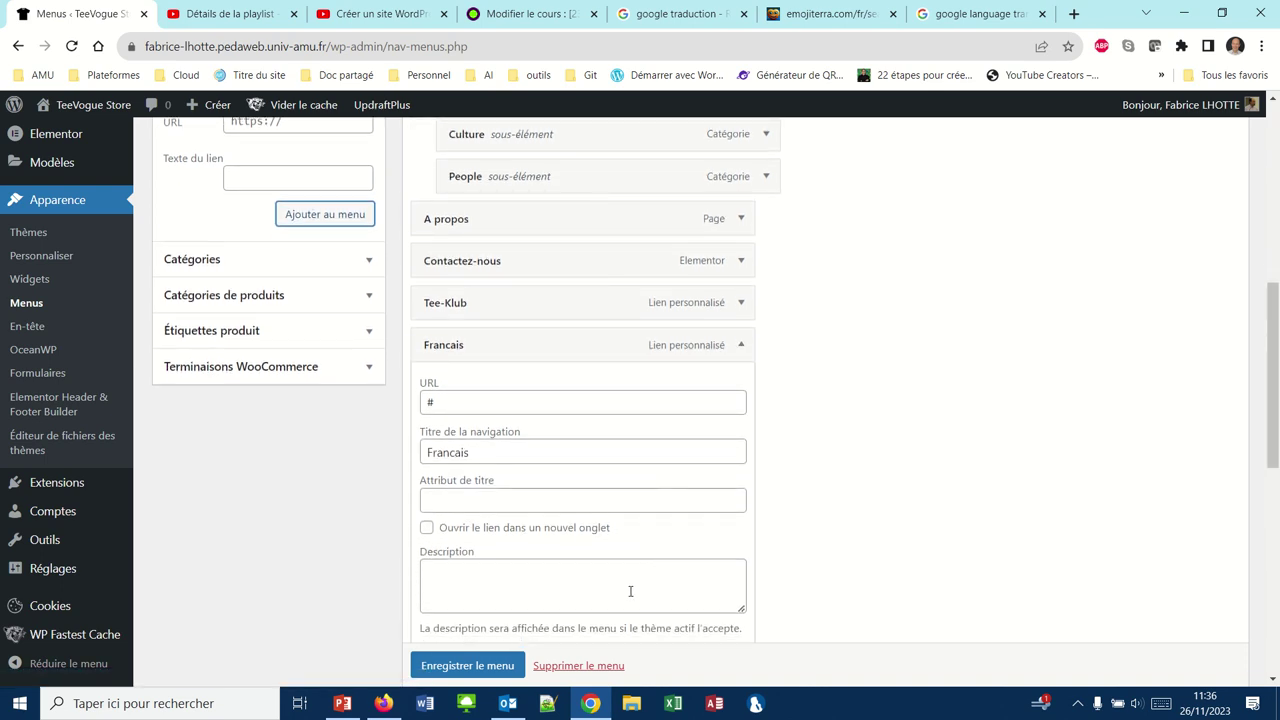
{"action": "scroll", "coordinate": [886, 494], "scroll_direction": "up", "scroll_amount": 10}
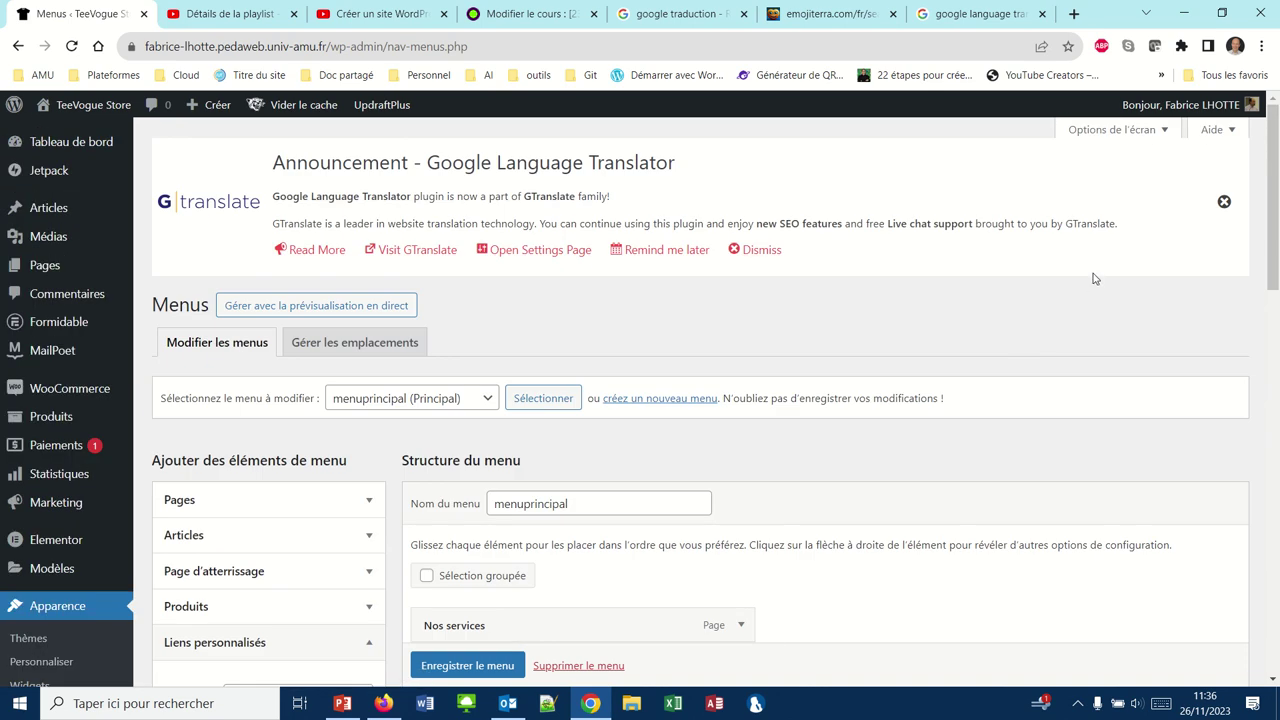
{"action": "left_click", "coordinate": [1114, 131]}
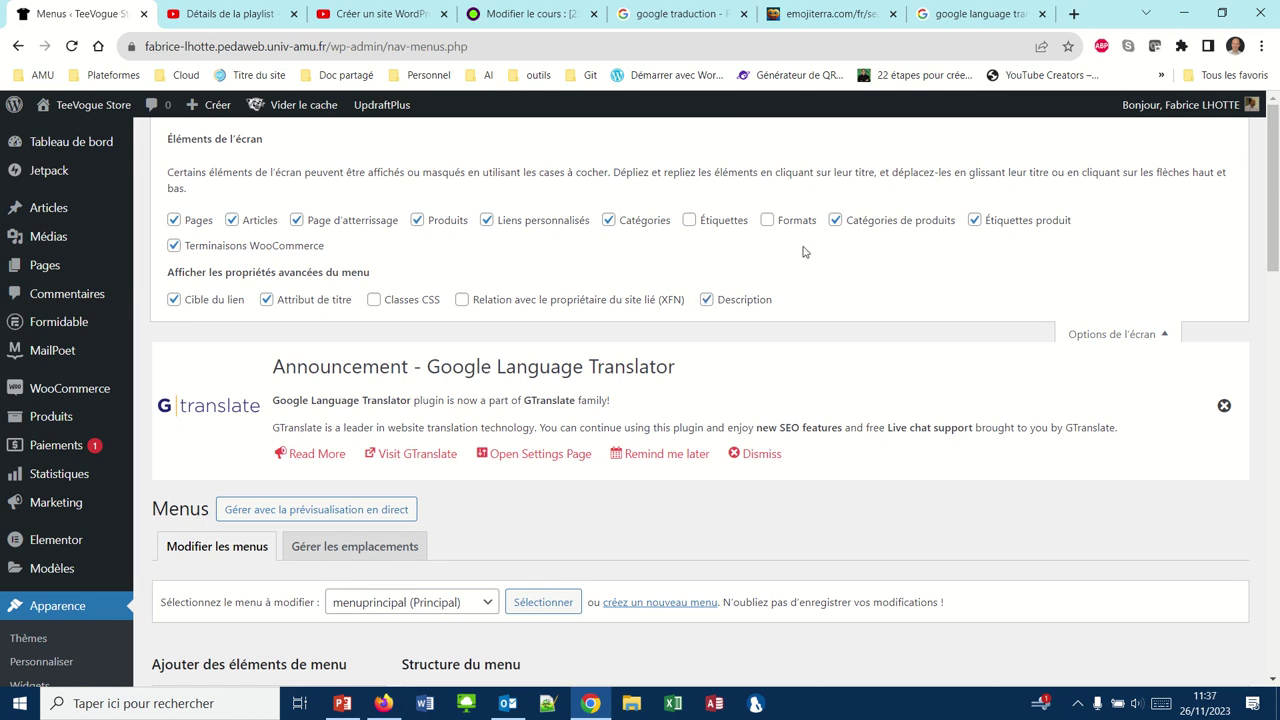
{"action": "scroll", "coordinate": [948, 286], "scroll_direction": "down", "scroll_amount": 15}
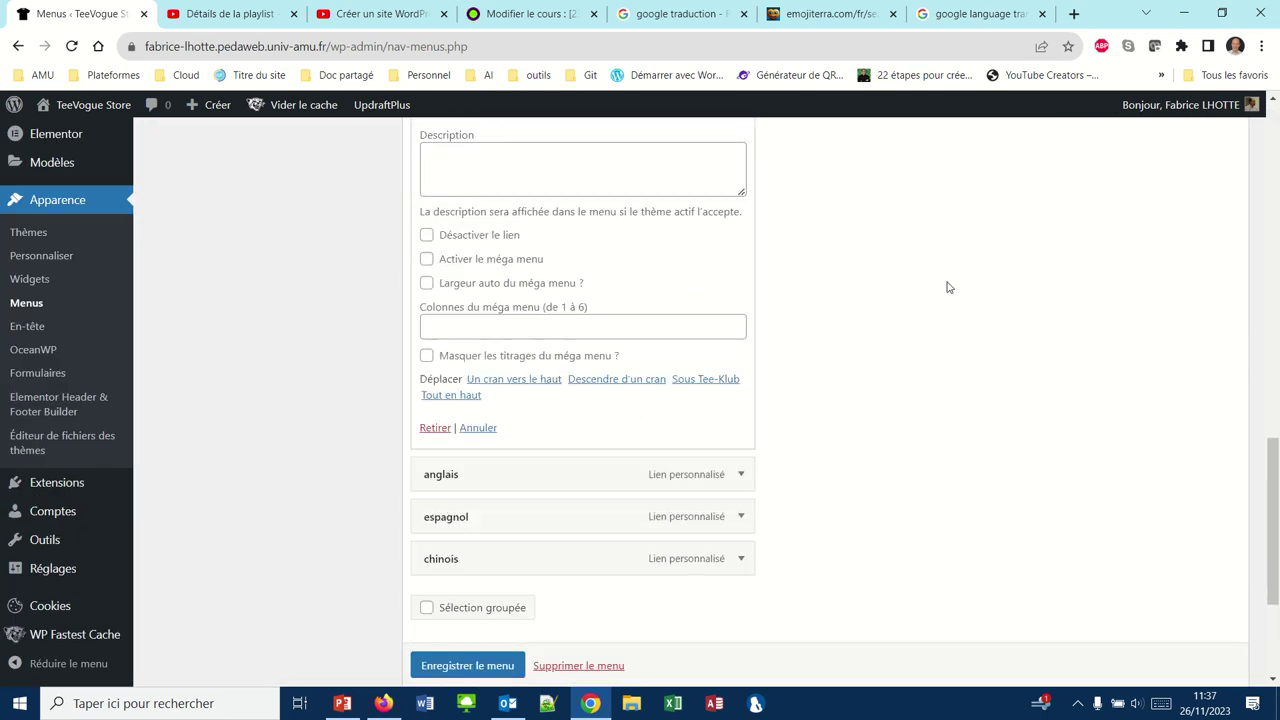
{"action": "scroll", "coordinate": [948, 287], "scroll_direction": "down", "scroll_amount": 1}
{"action": "scroll", "coordinate": [940, 402], "scroll_direction": "up", "scroll_amount": 4}
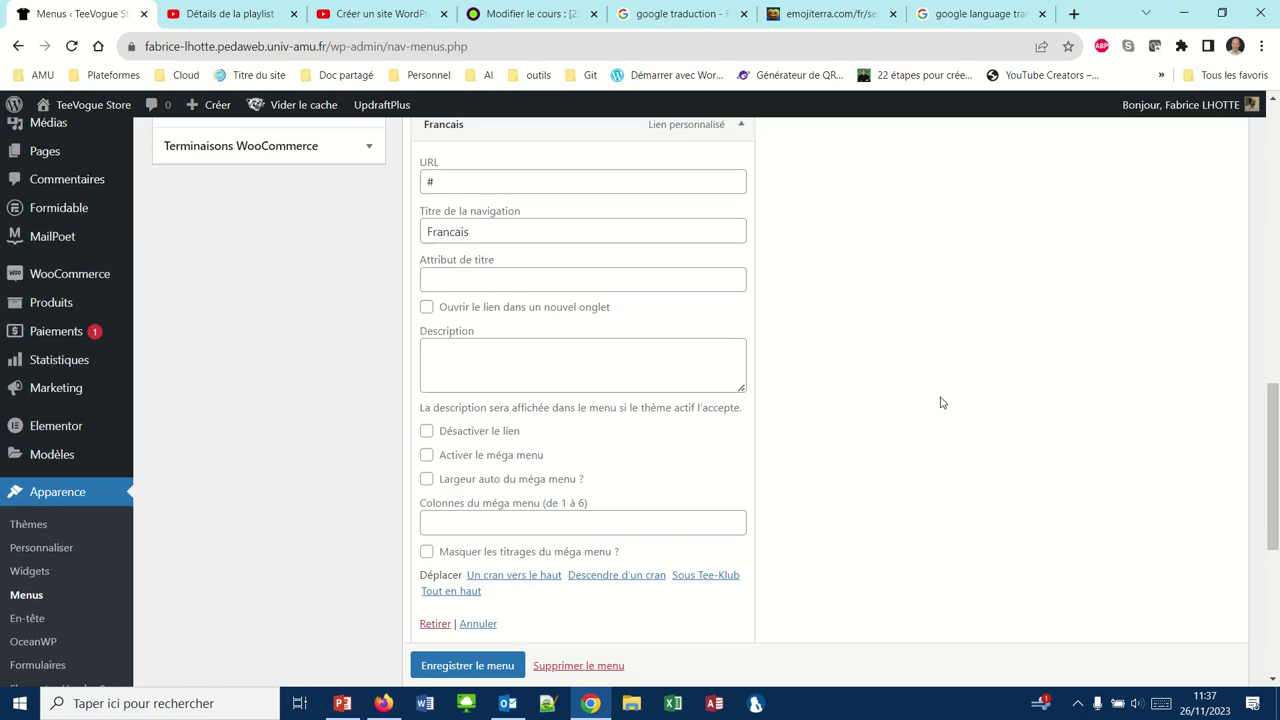
{"action": "left_click", "coordinate": [660, 413]}
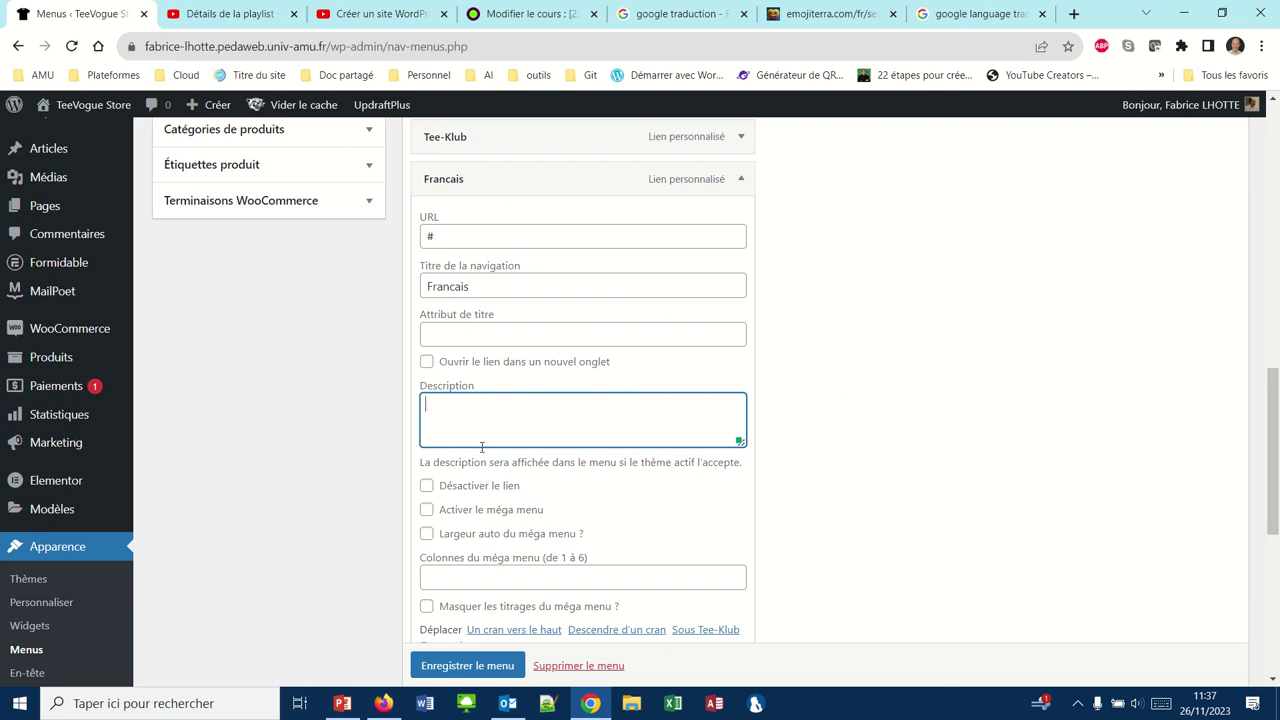
{"action": "scroll", "coordinate": [20, 552], "scroll_direction": "down", "scroll_amount": 3}
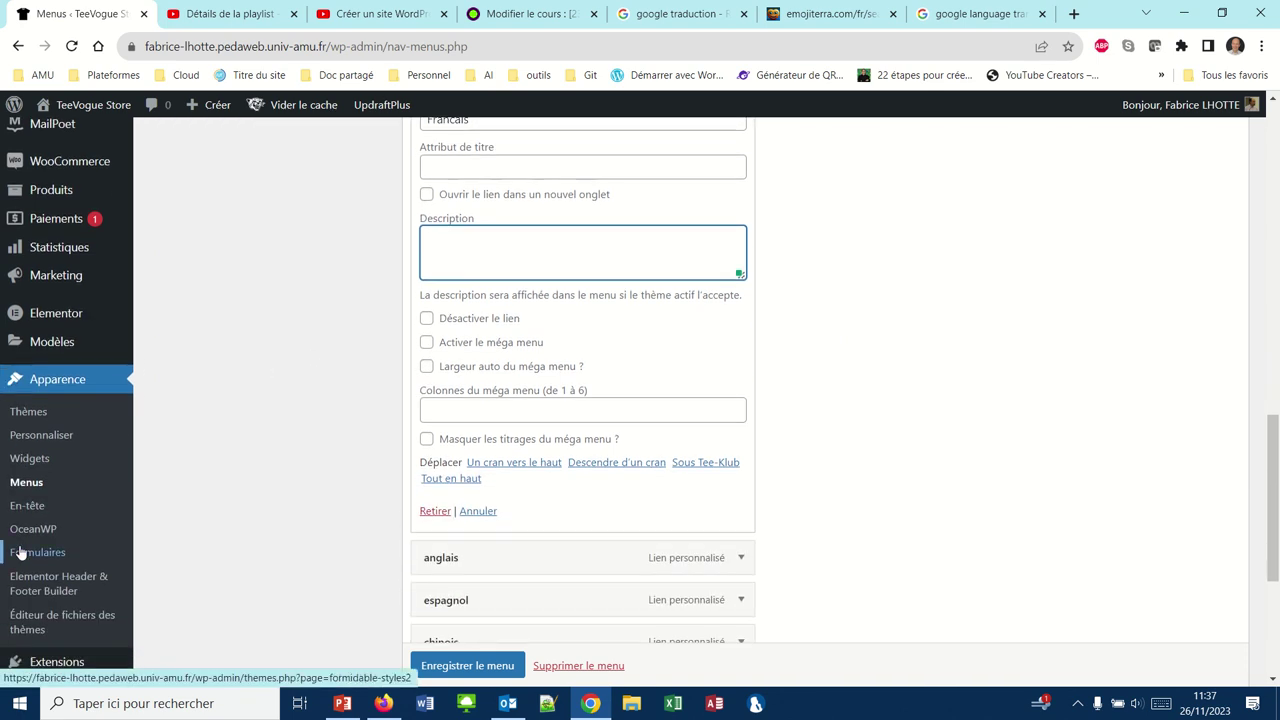
{"action": "scroll", "coordinate": [20, 552], "scroll_direction": "down", "scroll_amount": 1}
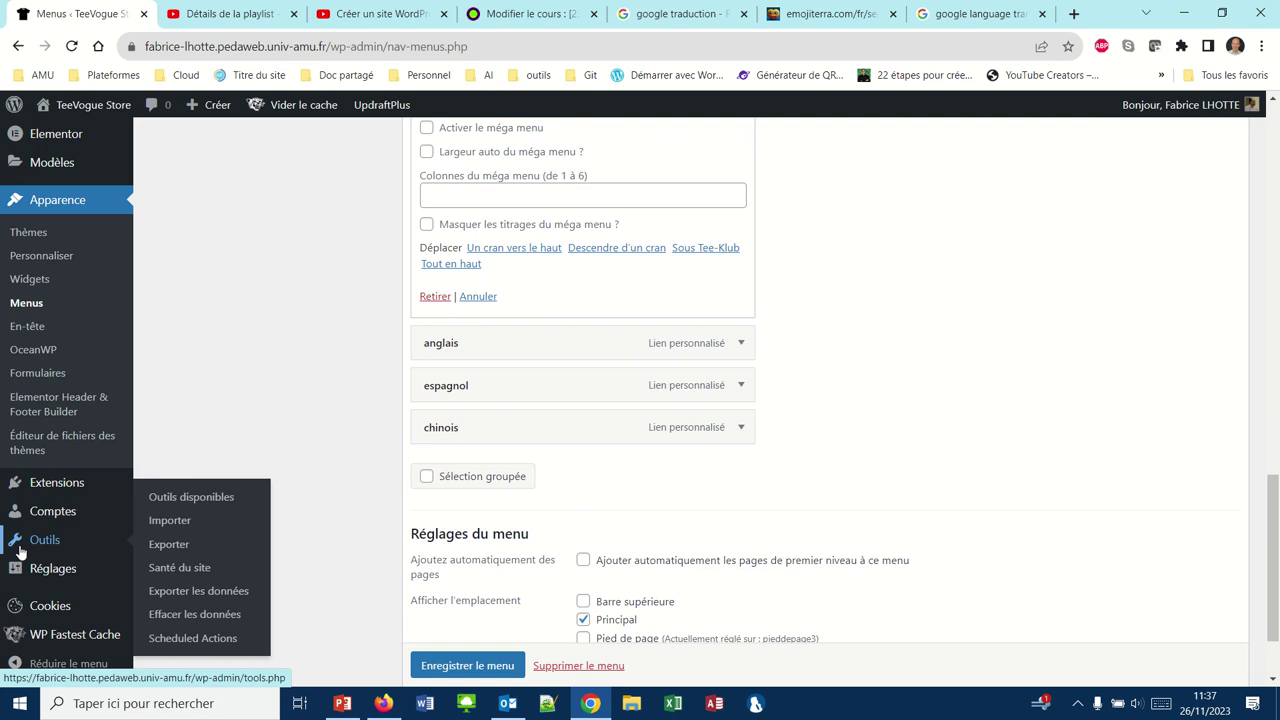
{"action": "mouse_move", "coordinate": [22, 570]}
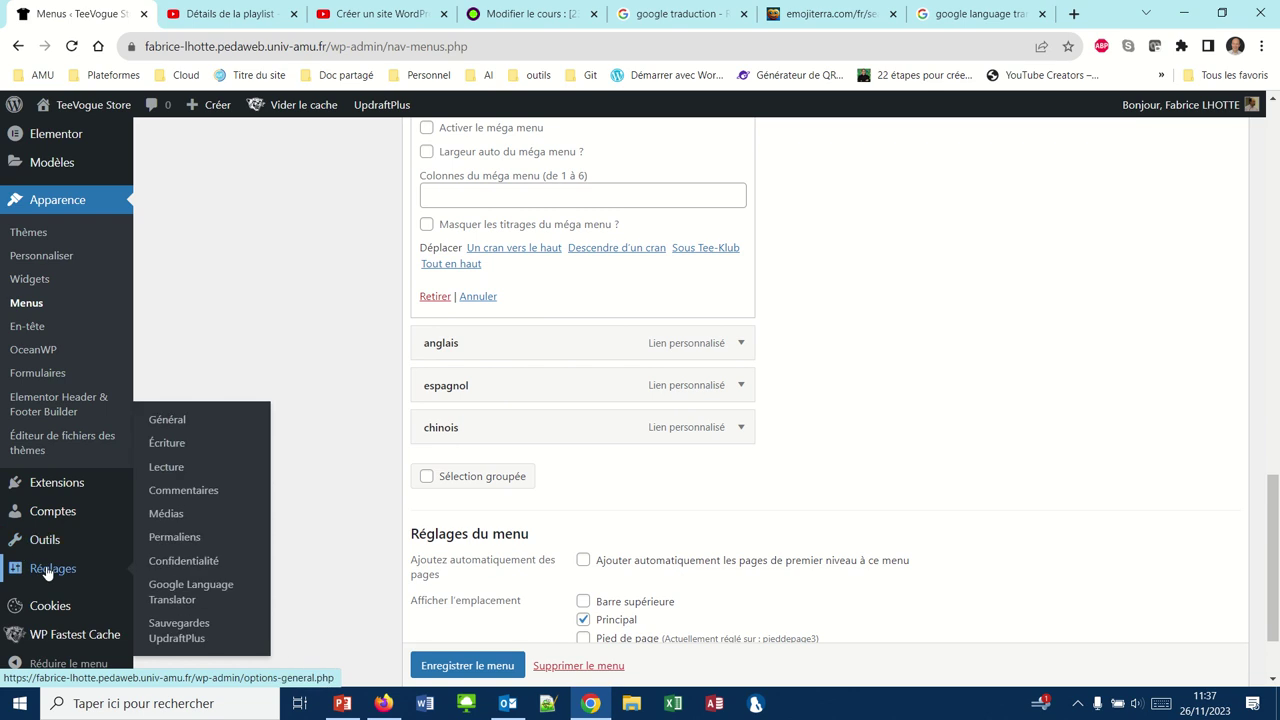
{"action": "left_click", "coordinate": [160, 592]}
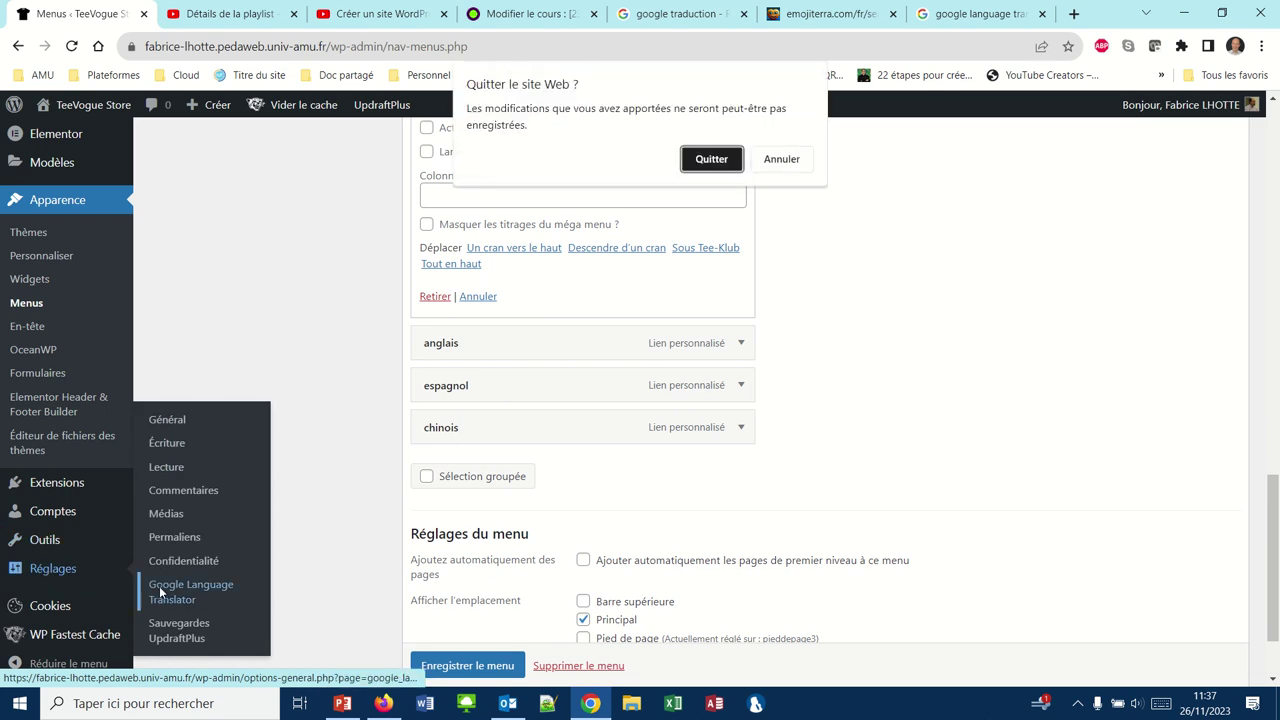
{"action": "left_click", "coordinate": [778, 158]}
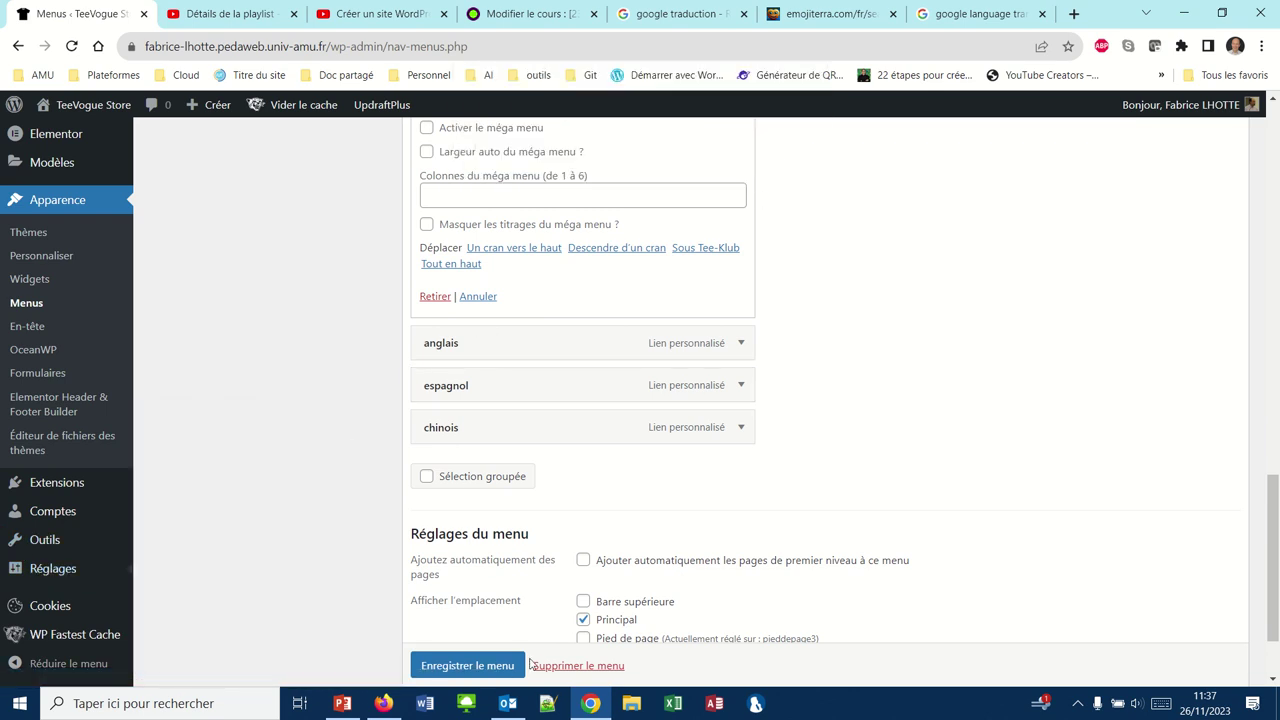
- Save the menuprincipal menu and open the Google Language Translator settings
{"action": "left_click", "coordinate": [487, 665]}
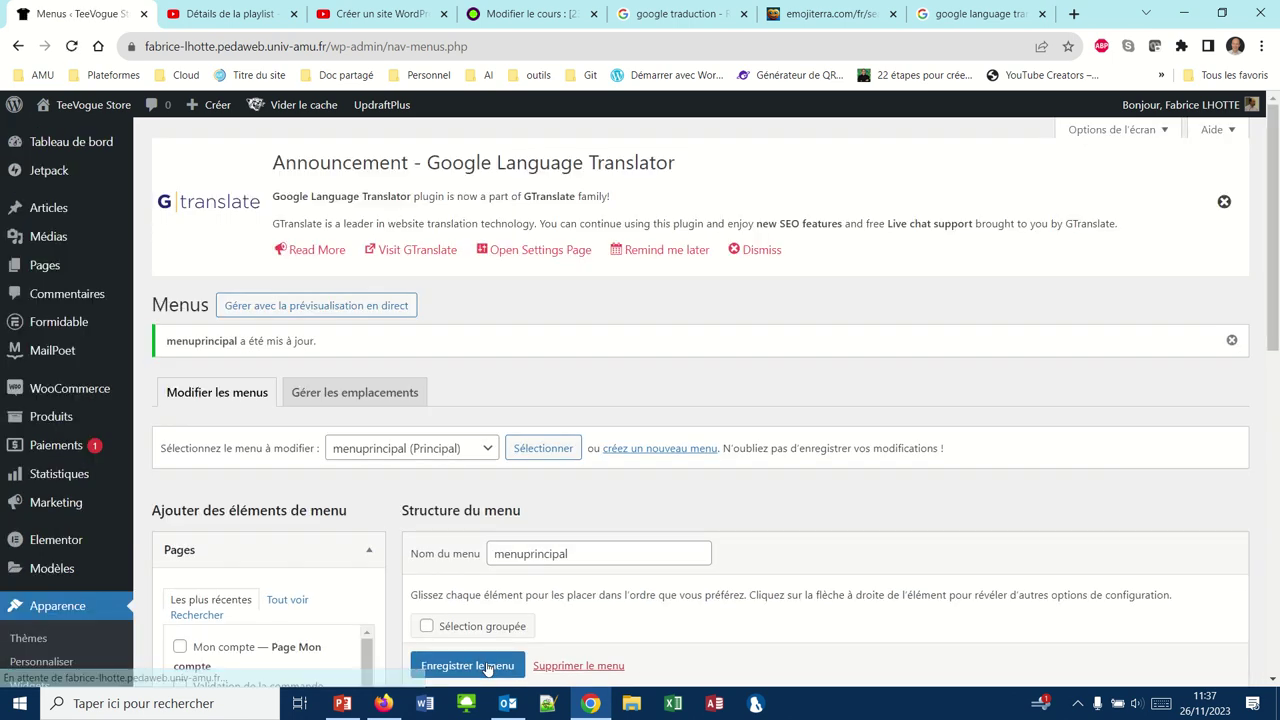
{"action": "scroll", "coordinate": [66, 625], "scroll_direction": "down", "scroll_amount": 3}
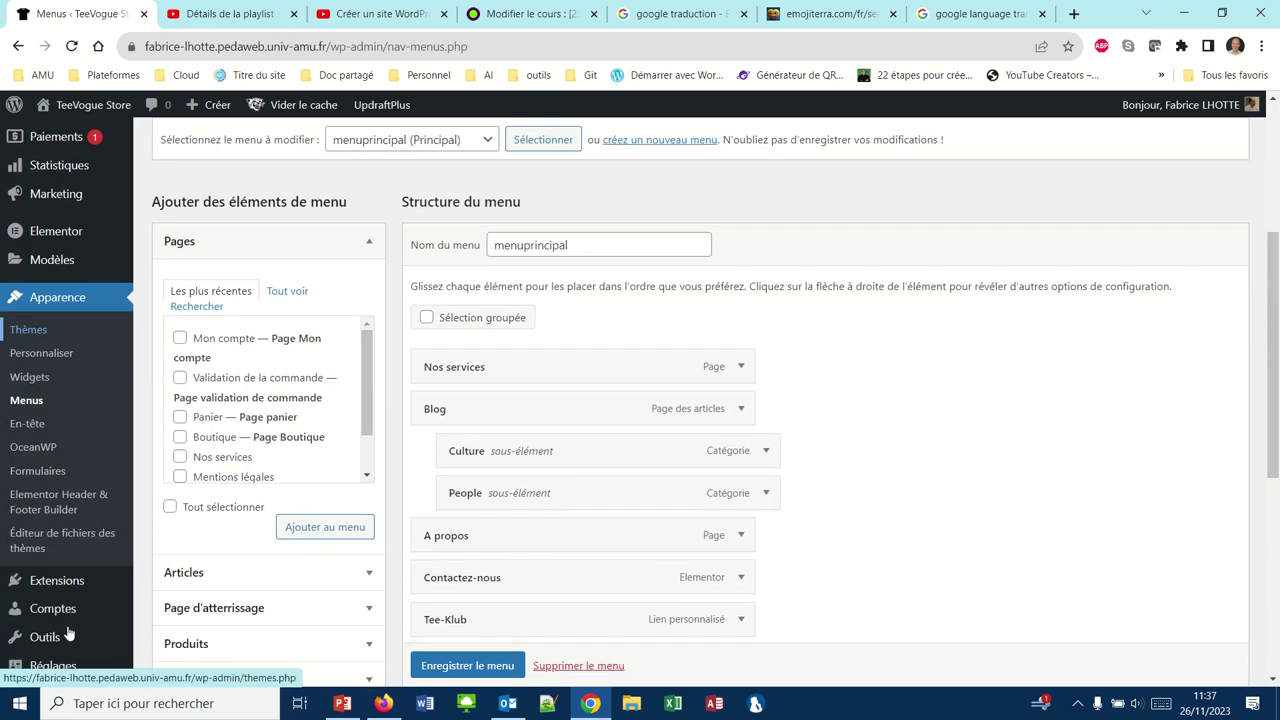
{"action": "mouse_move", "coordinate": [66, 634]}
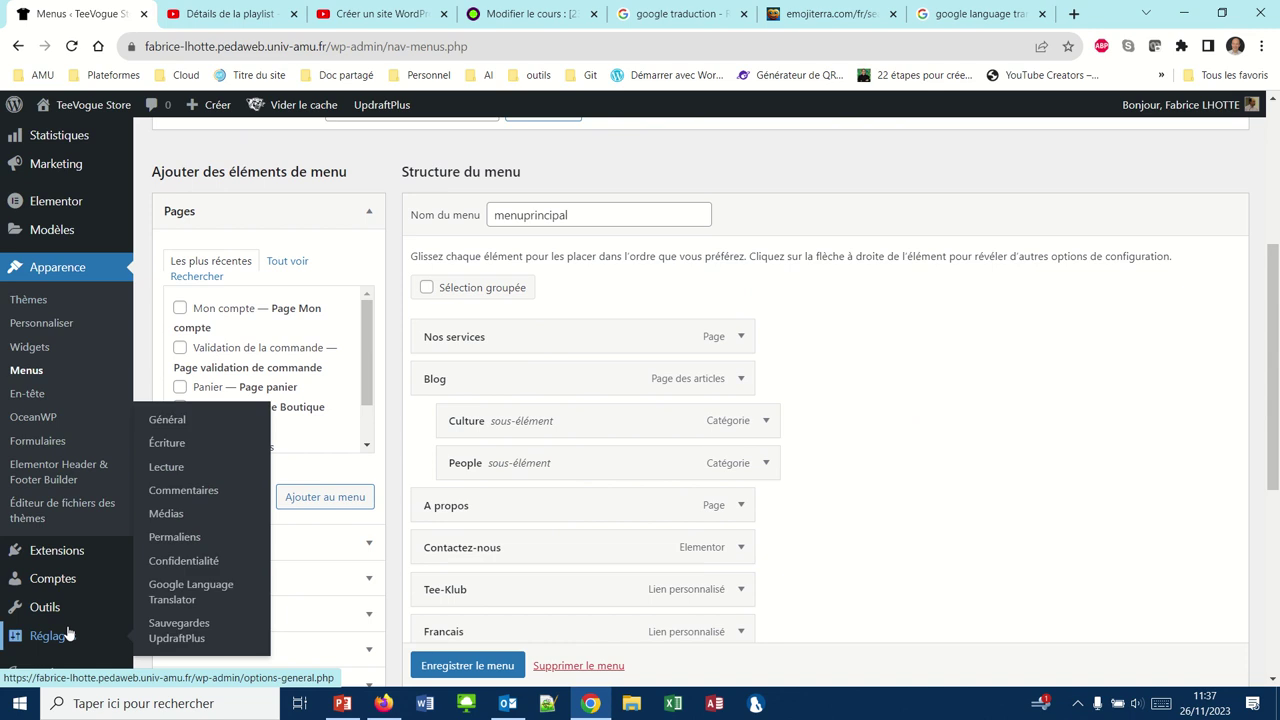
{"action": "left_click", "coordinate": [160, 594]}
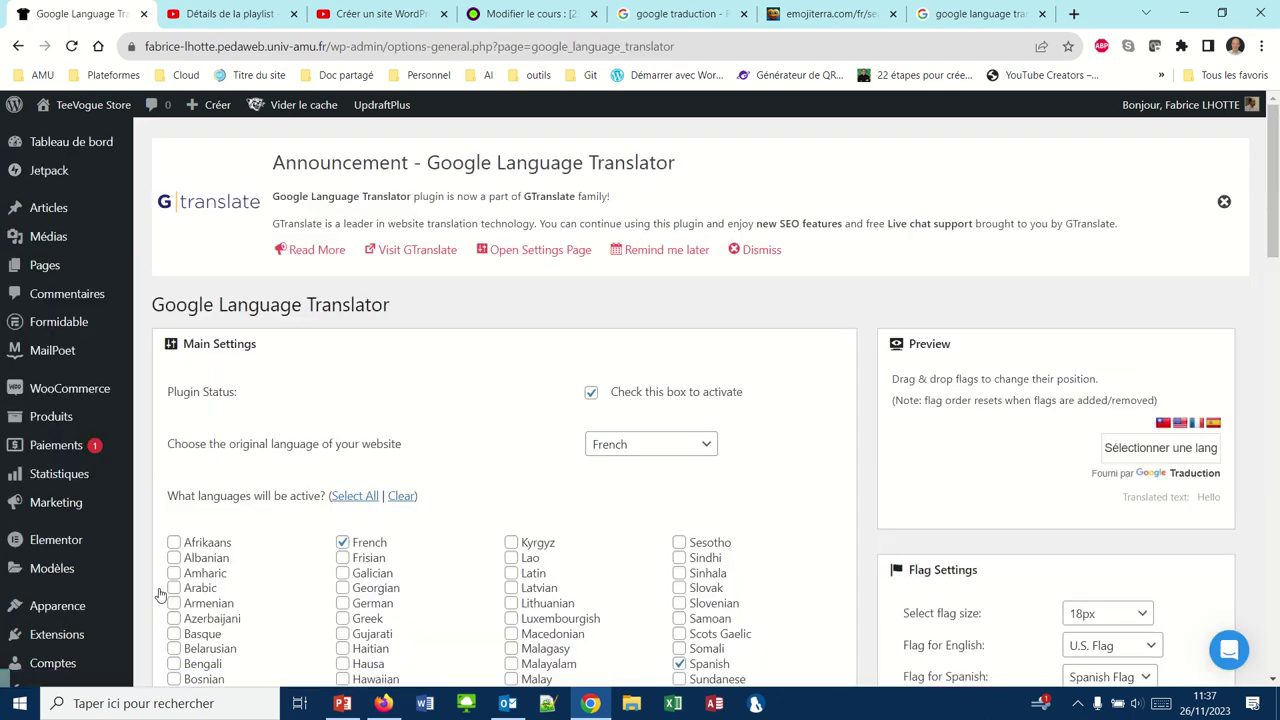
- Copy the single-language shortcode [glt language="Spanish" label="Español" image="yes" text="yes" image_size="24"] from the plugin's Usage section
{"action": "scroll", "coordinate": [335, 588], "scroll_direction": "down", "scroll_amount": 15}
{"action": "scroll", "coordinate": [335, 588], "scroll_direction": "down", "scroll_amount": 1}
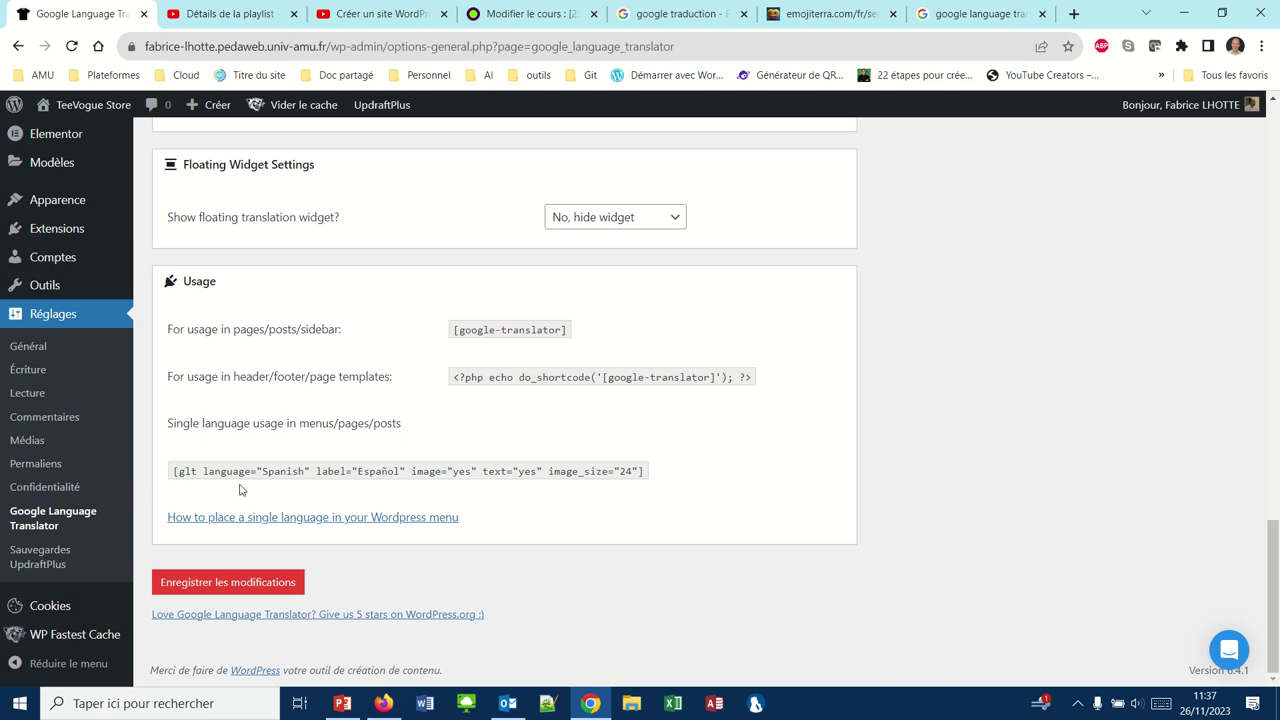
{"action": "left_click_drag", "start_coordinate": [170, 474], "coordinate": [660, 492]}
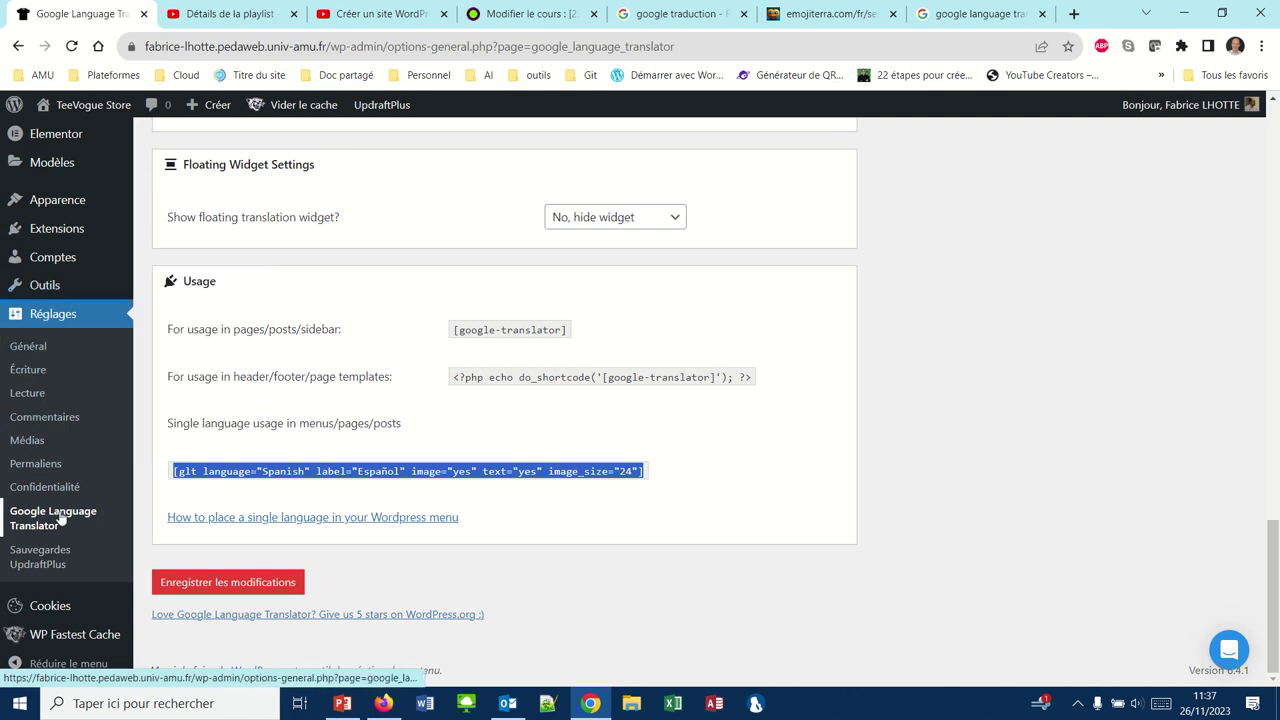
- Open the site's navigation menu editor in the WordPress appearance settings
{"action": "left_click", "coordinate": [36, 203]}
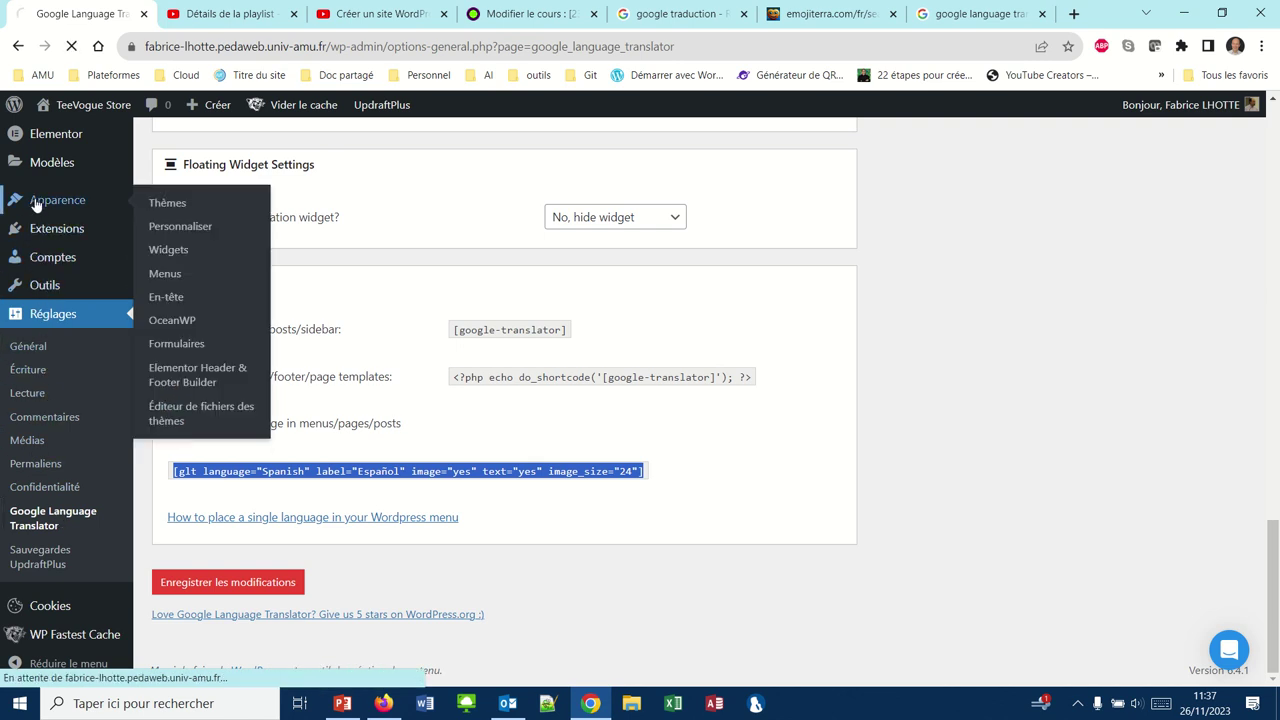
{"action": "mouse_move", "coordinate": [56, 486]}
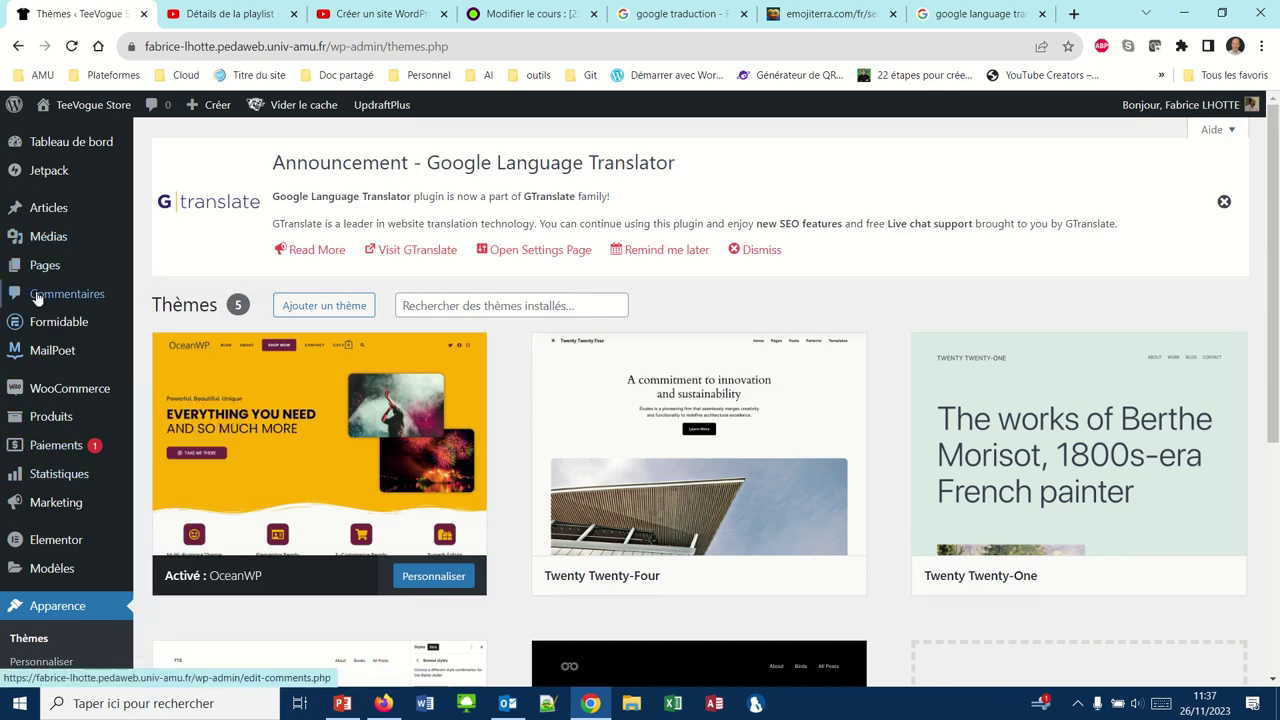
{"action": "mouse_move", "coordinate": [51, 436]}
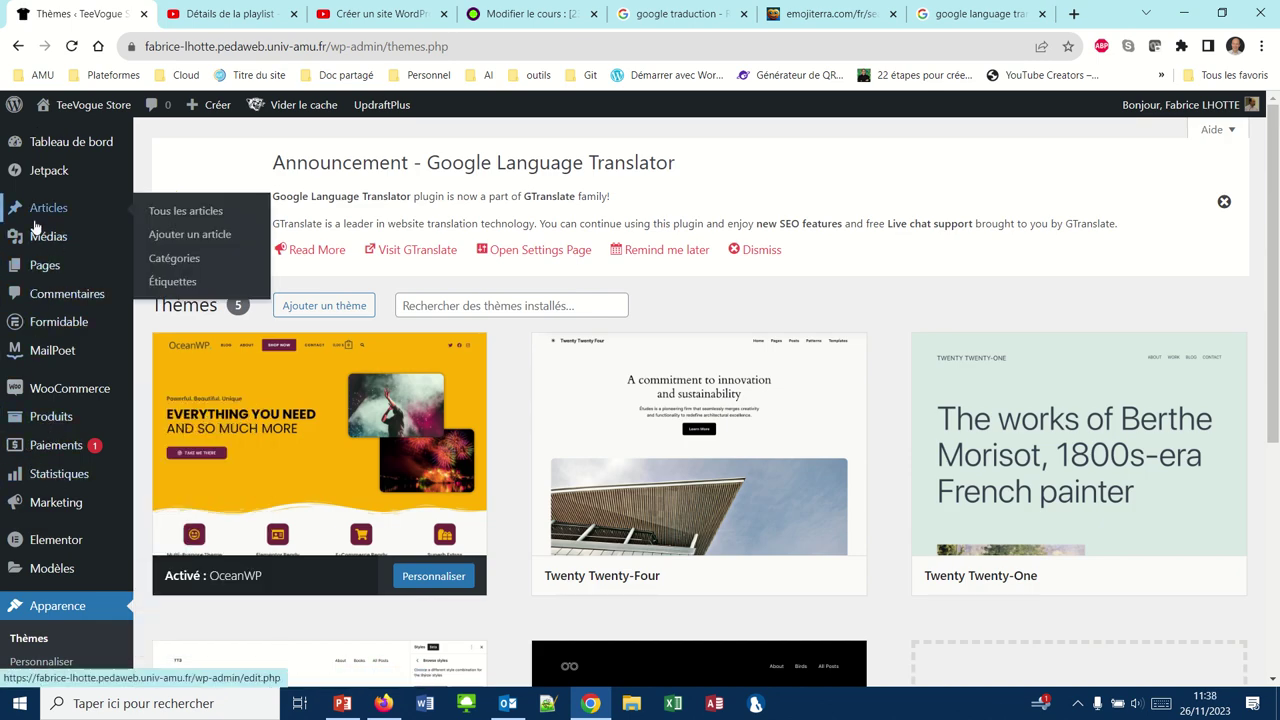
{"action": "scroll", "coordinate": [60, 228], "scroll_direction": "down", "scroll_amount": 3}
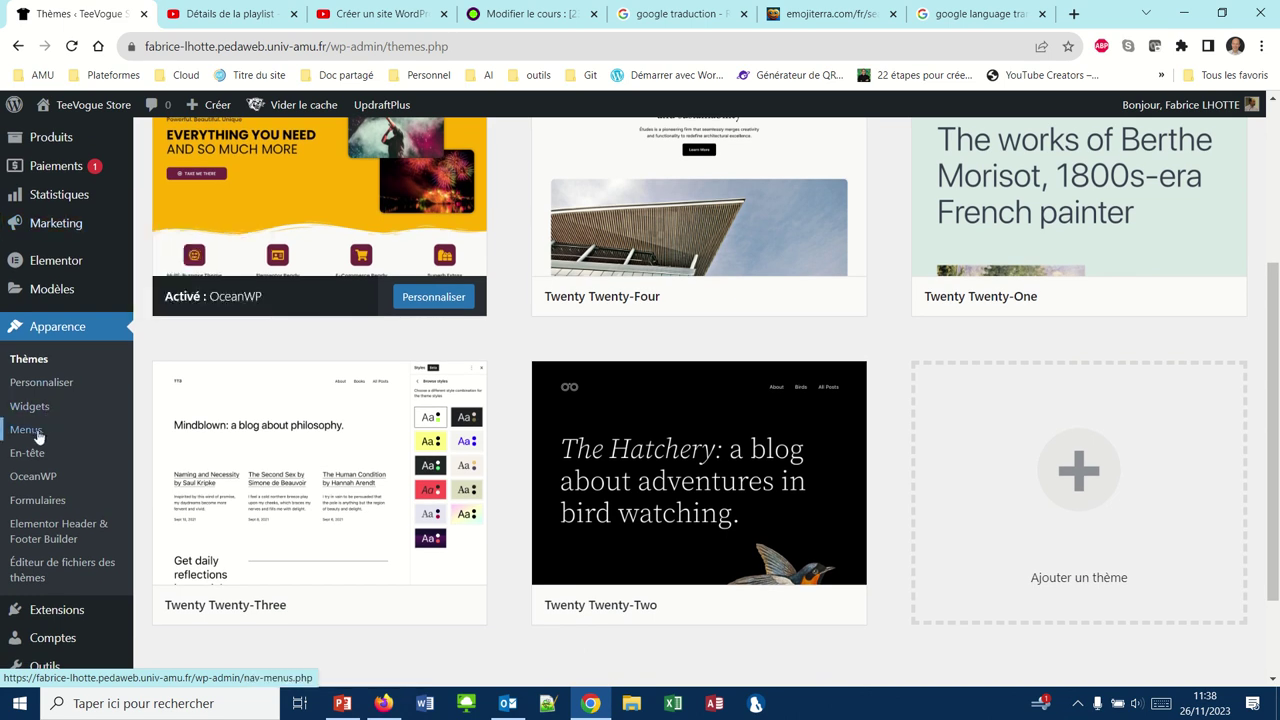
{"action": "left_click", "coordinate": [38, 432]}
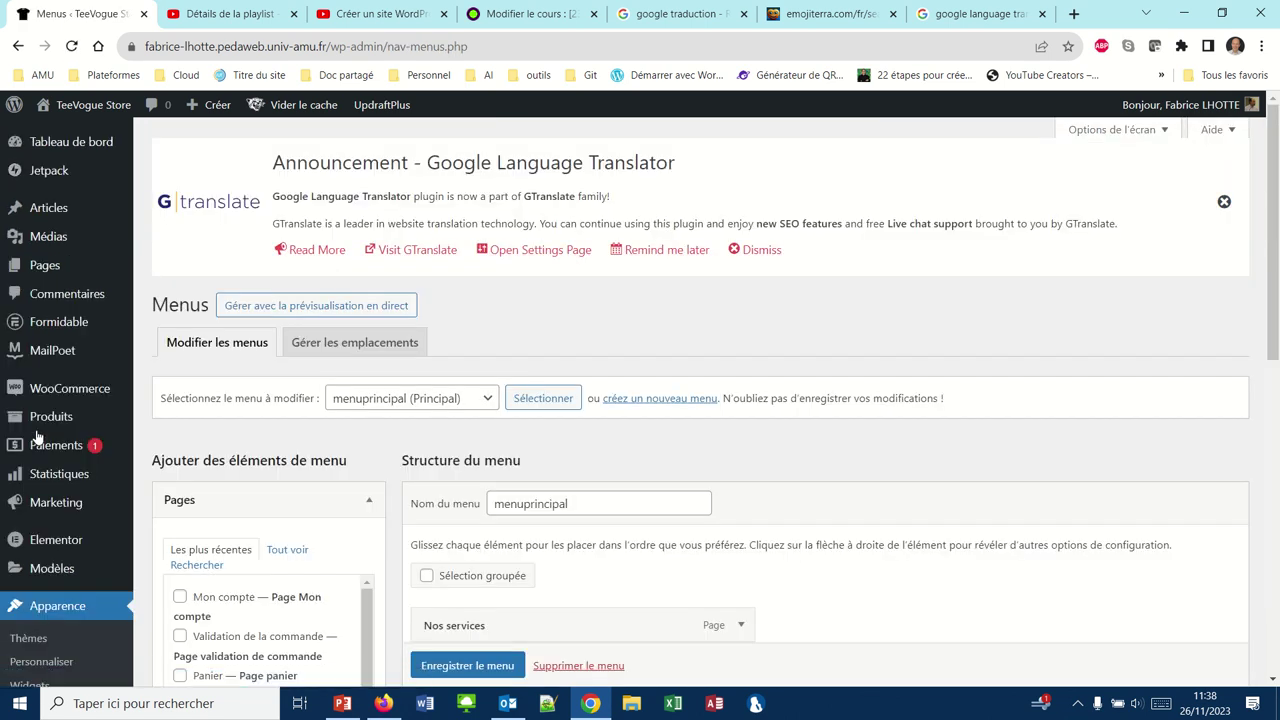
- Check the list of menus available for editing, keeping menuprincipal (Principal) selected, and review its structure
{"action": "scroll", "coordinate": [352, 448], "scroll_direction": "down", "scroll_amount": 2}
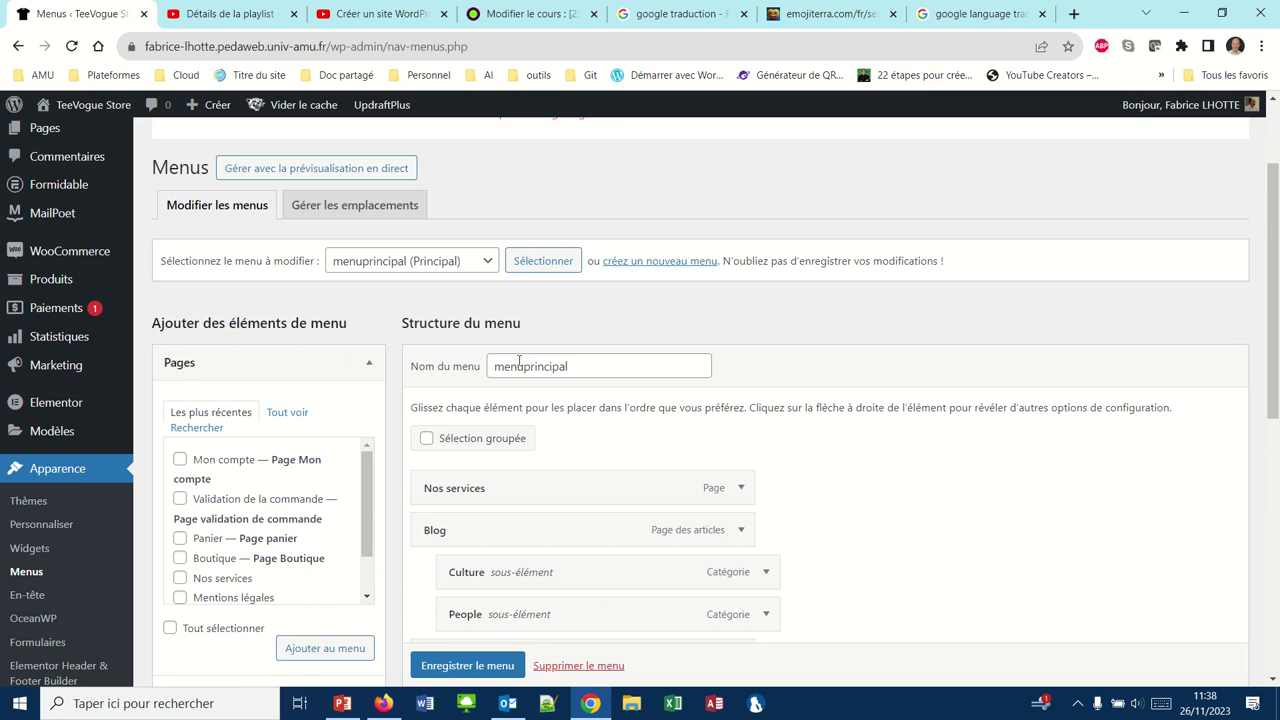
{"action": "scroll", "coordinate": [531, 537], "scroll_direction": "down", "scroll_amount": 2}
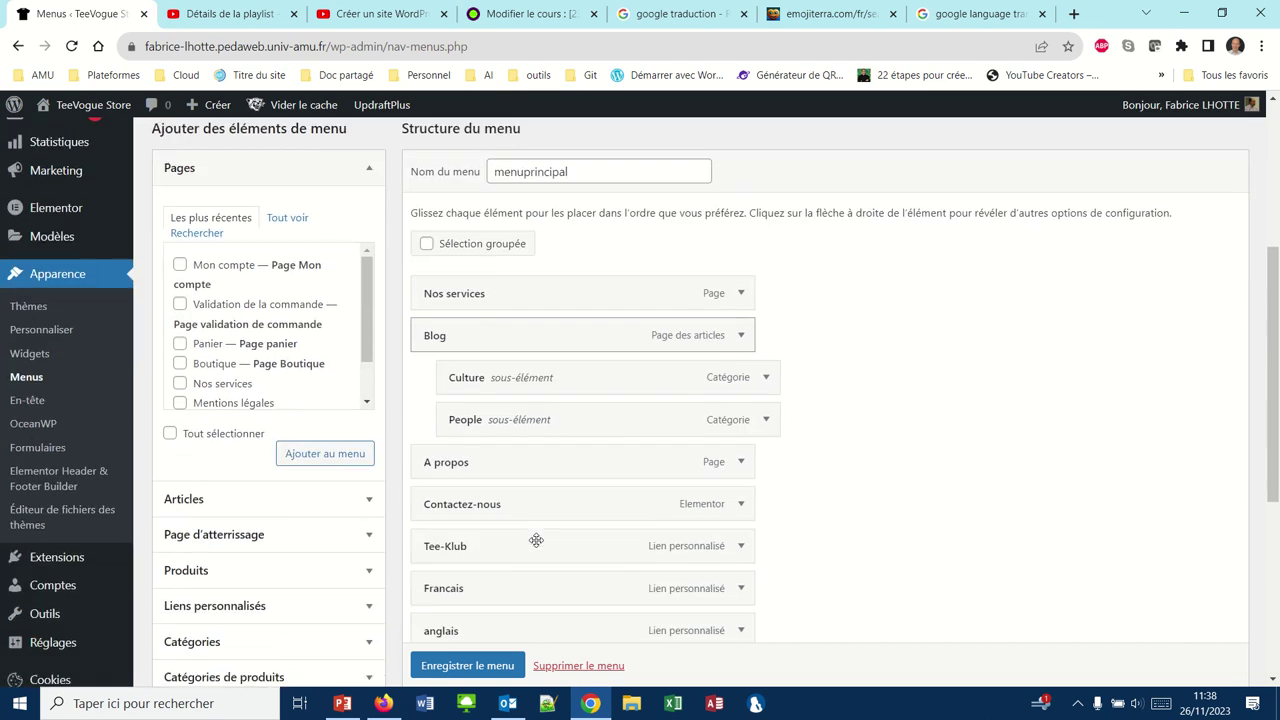
{"action": "scroll", "coordinate": [536, 540], "scroll_direction": "up", "scroll_amount": 2}
{"action": "scroll", "coordinate": [536, 540], "scroll_direction": "up", "scroll_amount": 1}
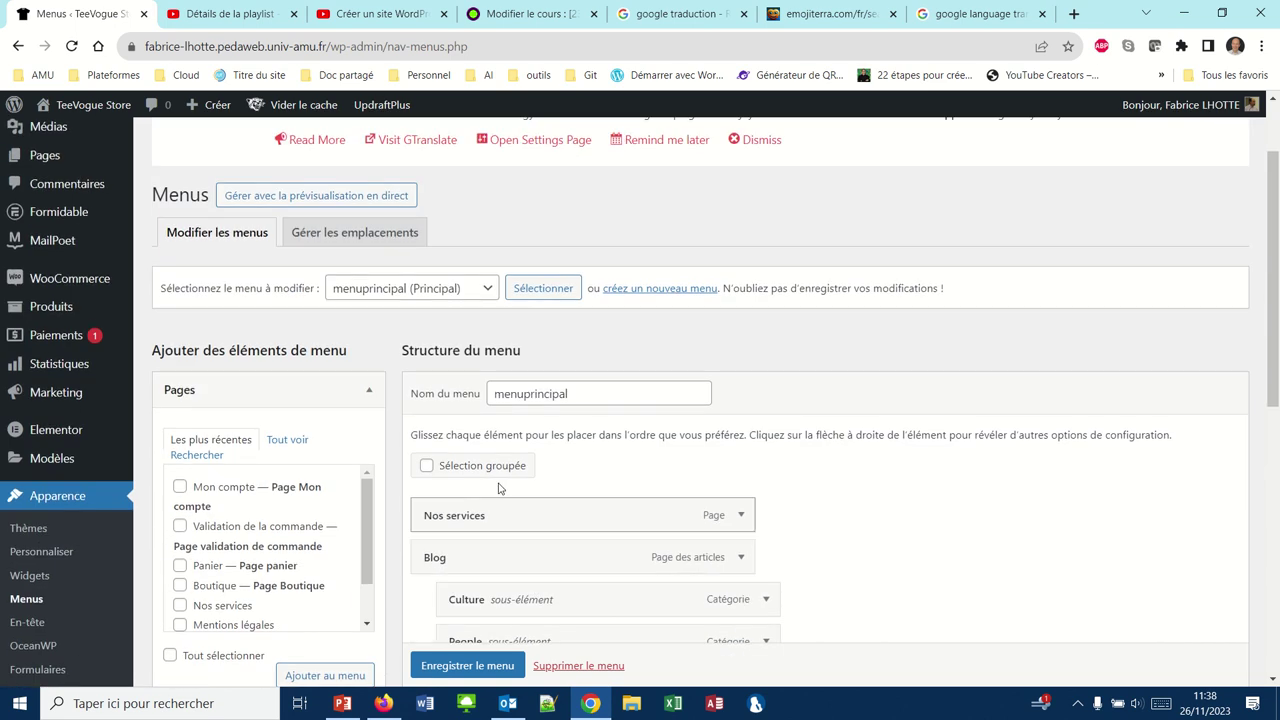
{"action": "left_click", "coordinate": [487, 290]}
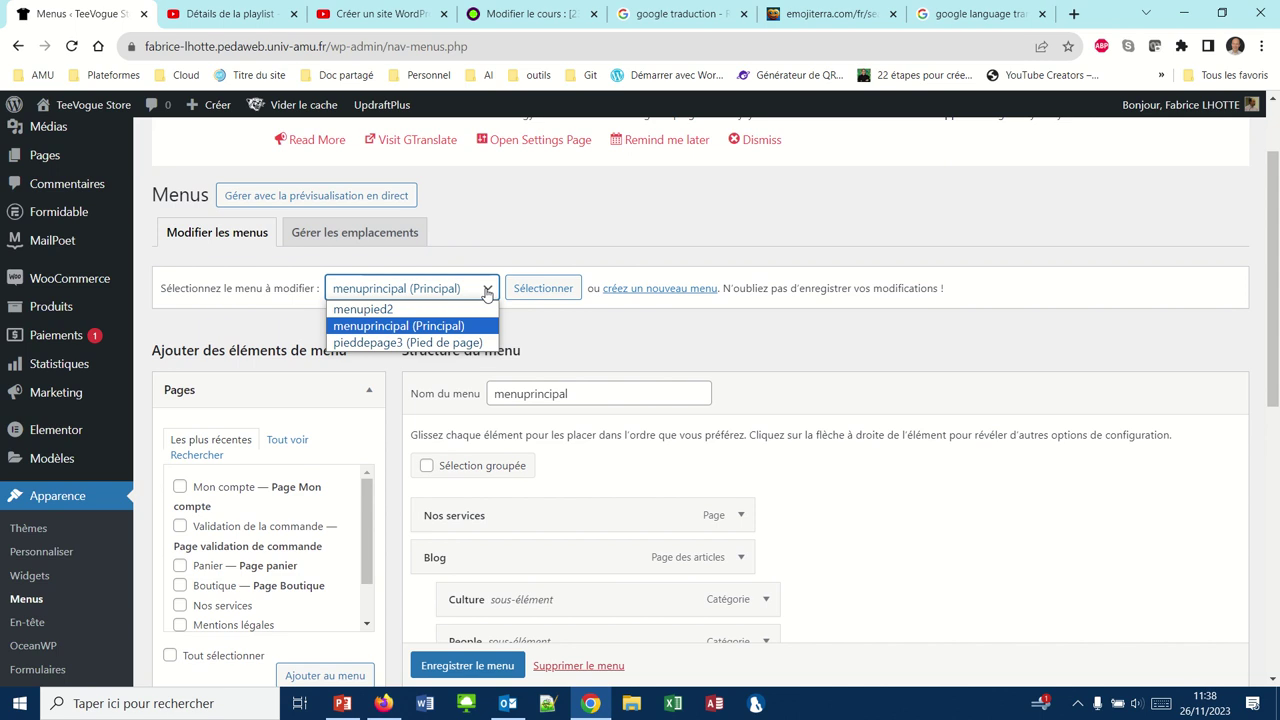
{"action": "left_click", "coordinate": [487, 290]}
{"action": "left_click", "coordinate": [487, 290]}
{"action": "left_click", "coordinate": [487, 290]}
- Expand the Francais menu item and paste the shortcode [glt language="Spanish" label="Español" image="yes" text="yes" image_size="24"] into its Description
{"action": "scroll", "coordinate": [478, 465], "scroll_direction": "down", "scroll_amount": 2}
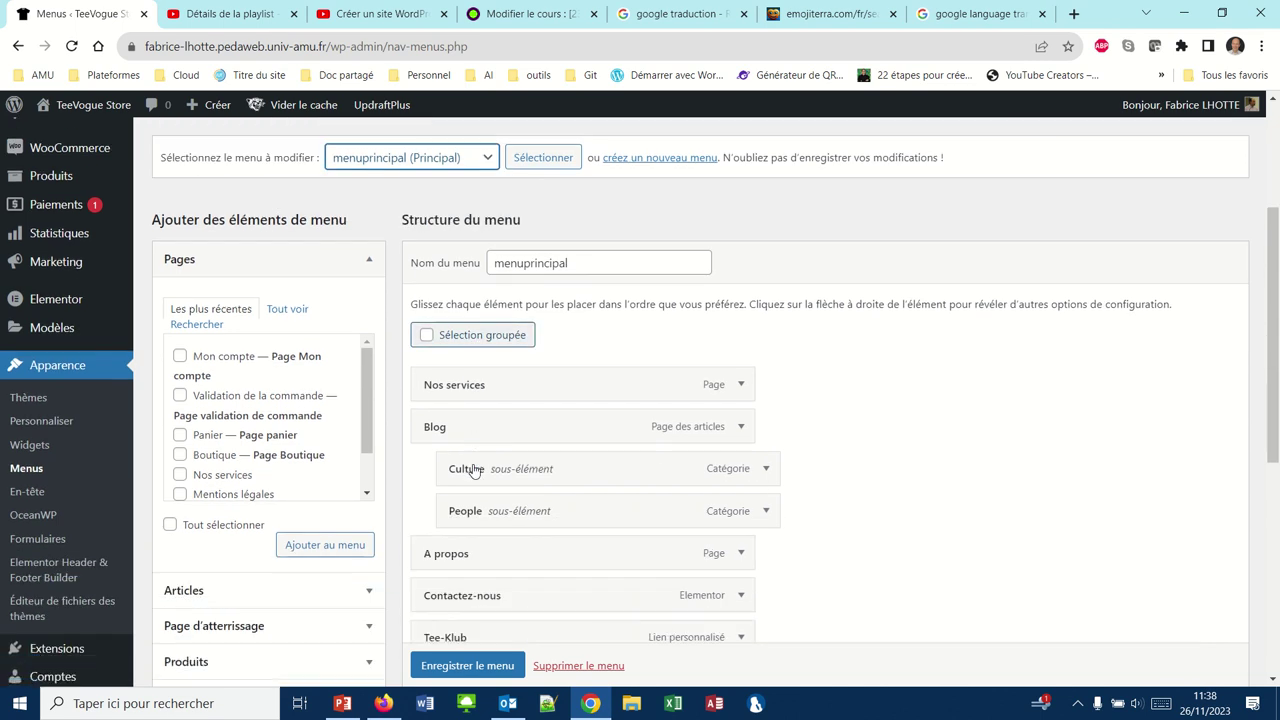
{"action": "scroll", "coordinate": [474, 470], "scroll_direction": "down", "scroll_amount": 3}
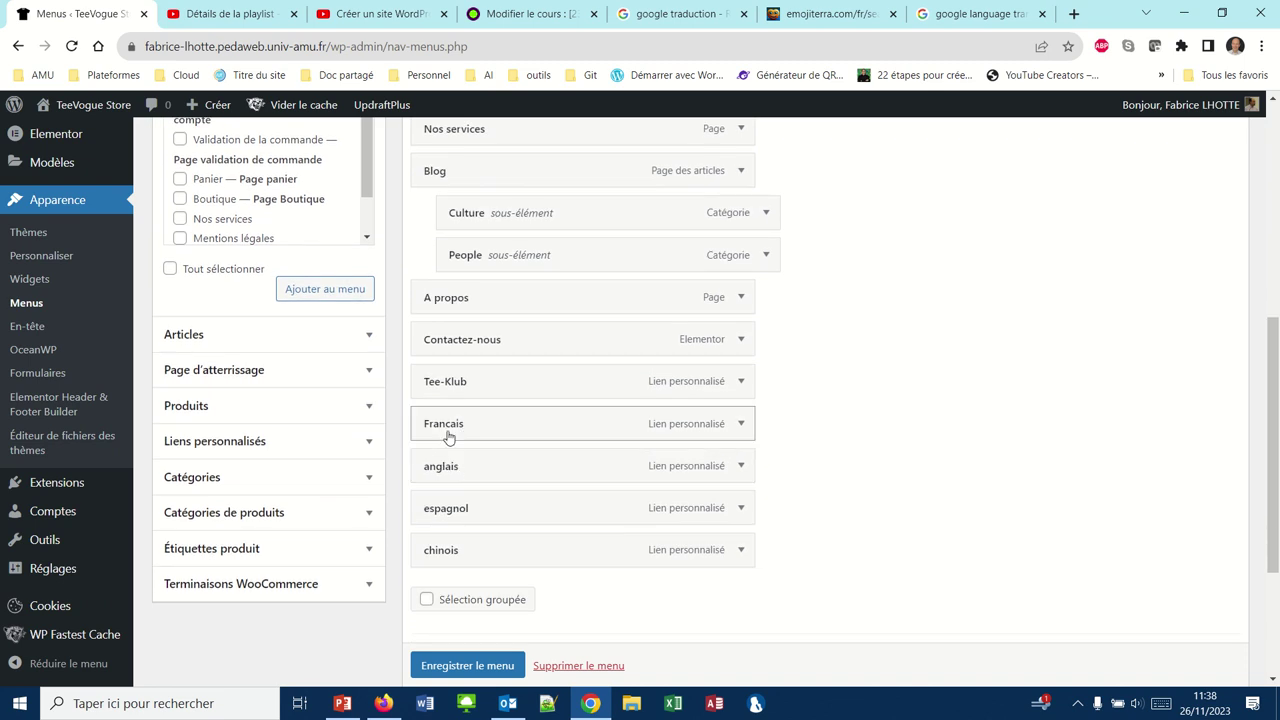
{"action": "left_click", "coordinate": [744, 433]}
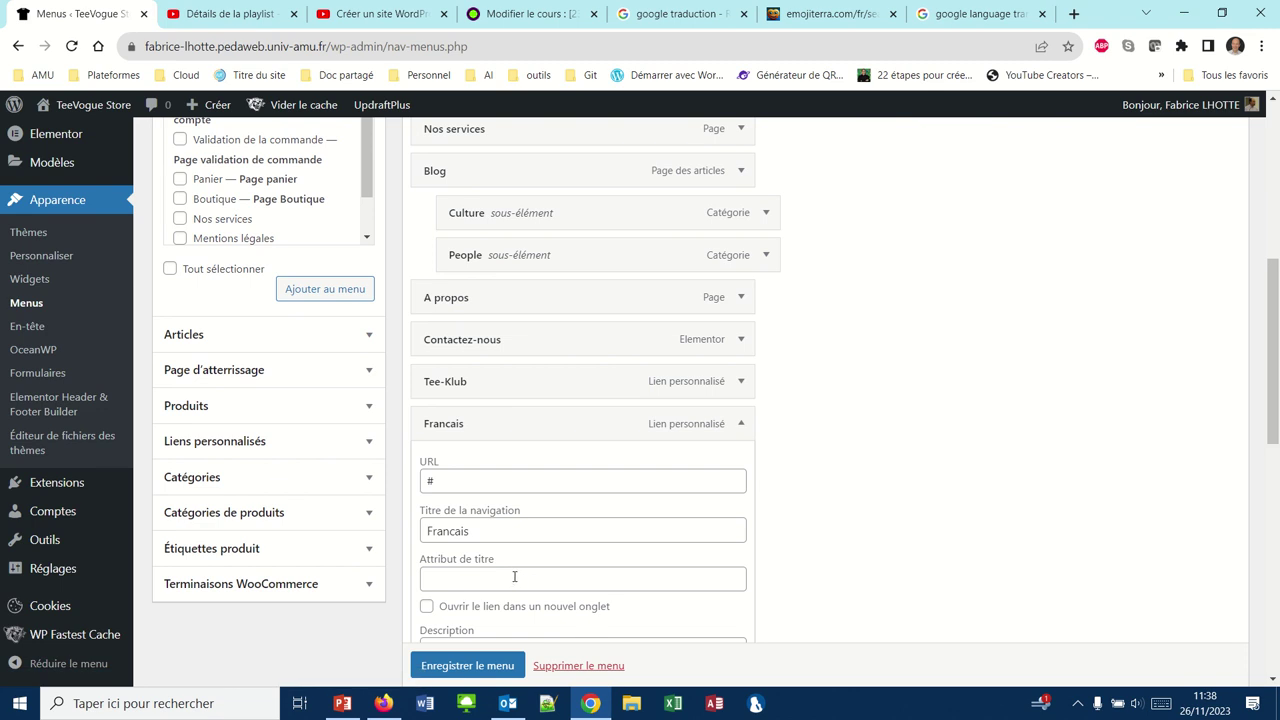
{"action": "scroll", "coordinate": [514, 575], "scroll_direction": "down", "scroll_amount": 2}
{"action": "left_click", "coordinate": [461, 449]}
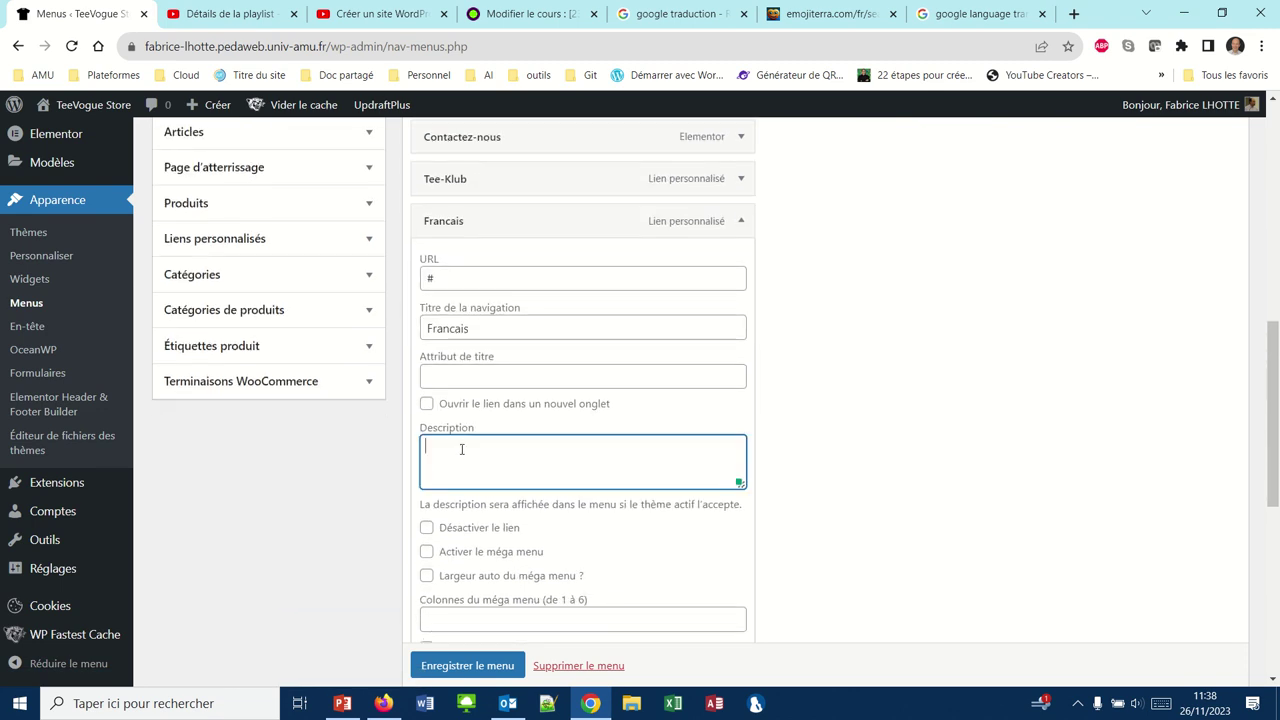
{"action": "type", "text": "[glt language=\"Spanish\" label=\"Español\" image=\"yes\" text=\"yes\" image_size=\"24\"]"}
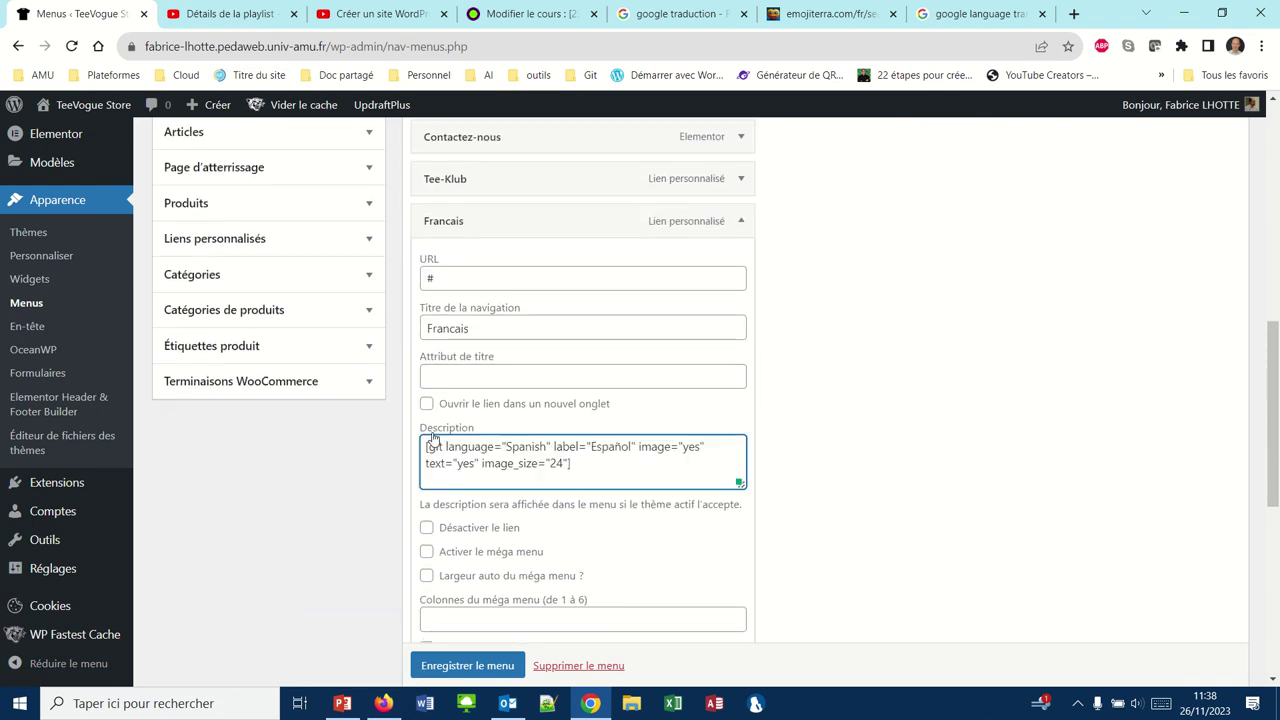
- In the Francais item's shortcode, set the language to "French" and the label to "FR", and save the menu
{"action": "left_click_drag", "start_coordinate": [505, 447], "coordinate": [545, 442]}
{"action": "type", "text": "FR"}
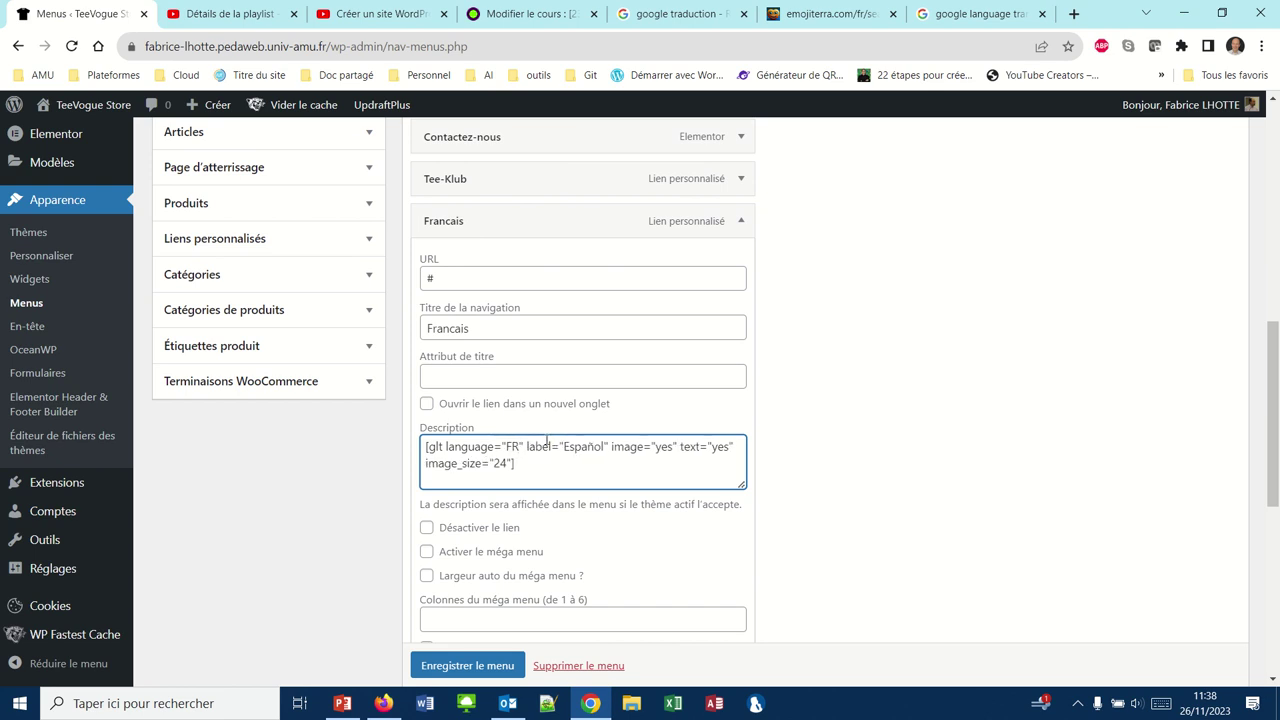
{"action": "key", "text": "BackSpace"}
{"action": "key", "text": "BackSpace"}
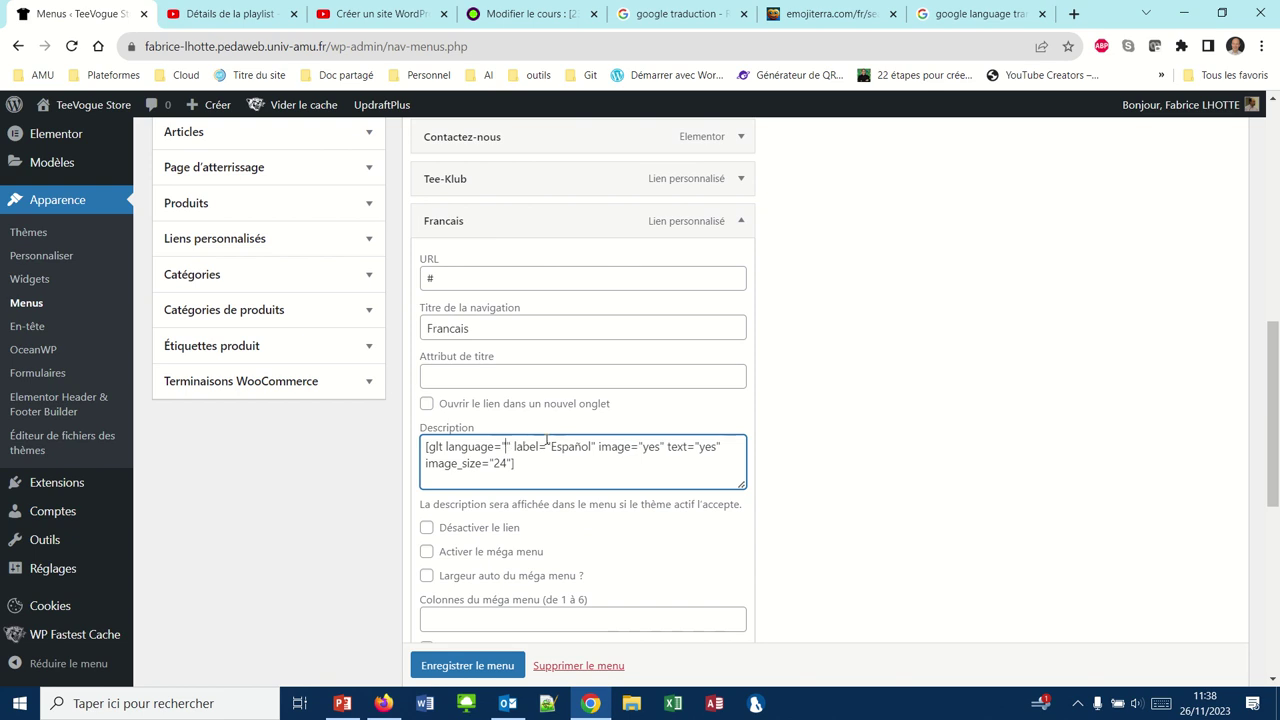
{"action": "type", "text": "French"}
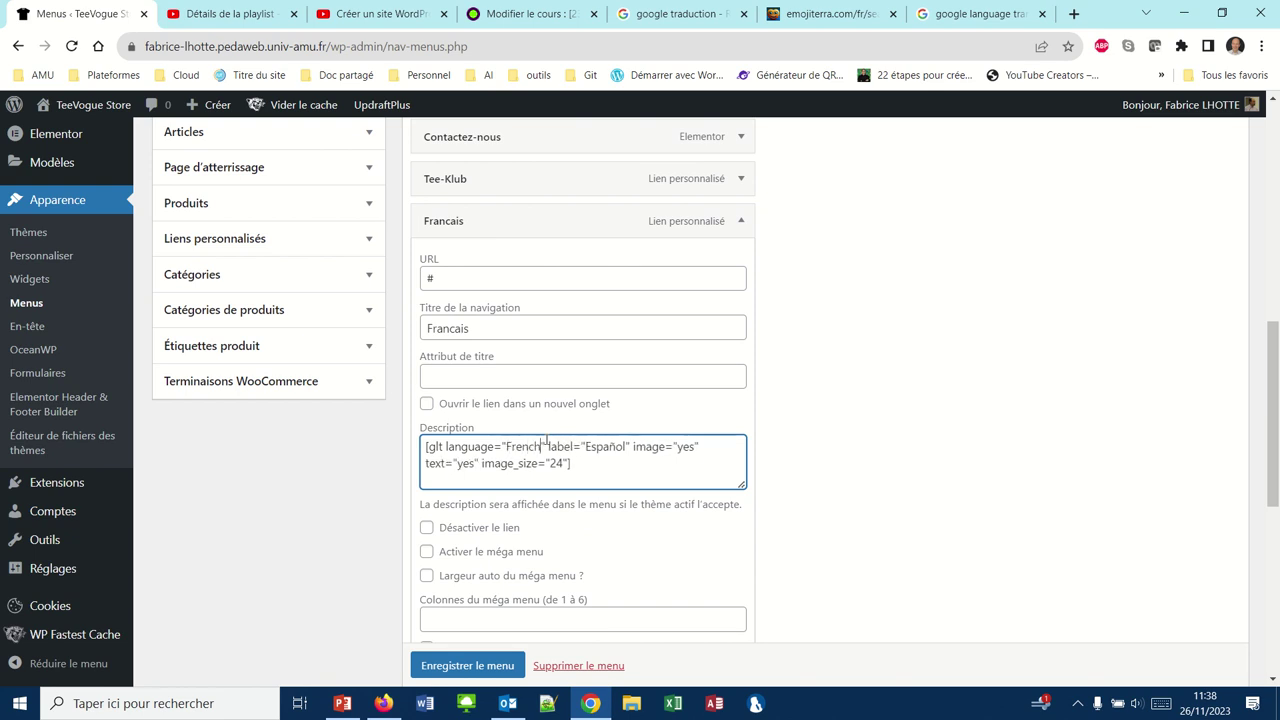
{"action": "left_click_drag", "start_coordinate": [585, 446], "coordinate": [623, 447]}
{"action": "type", "text": "FR"}
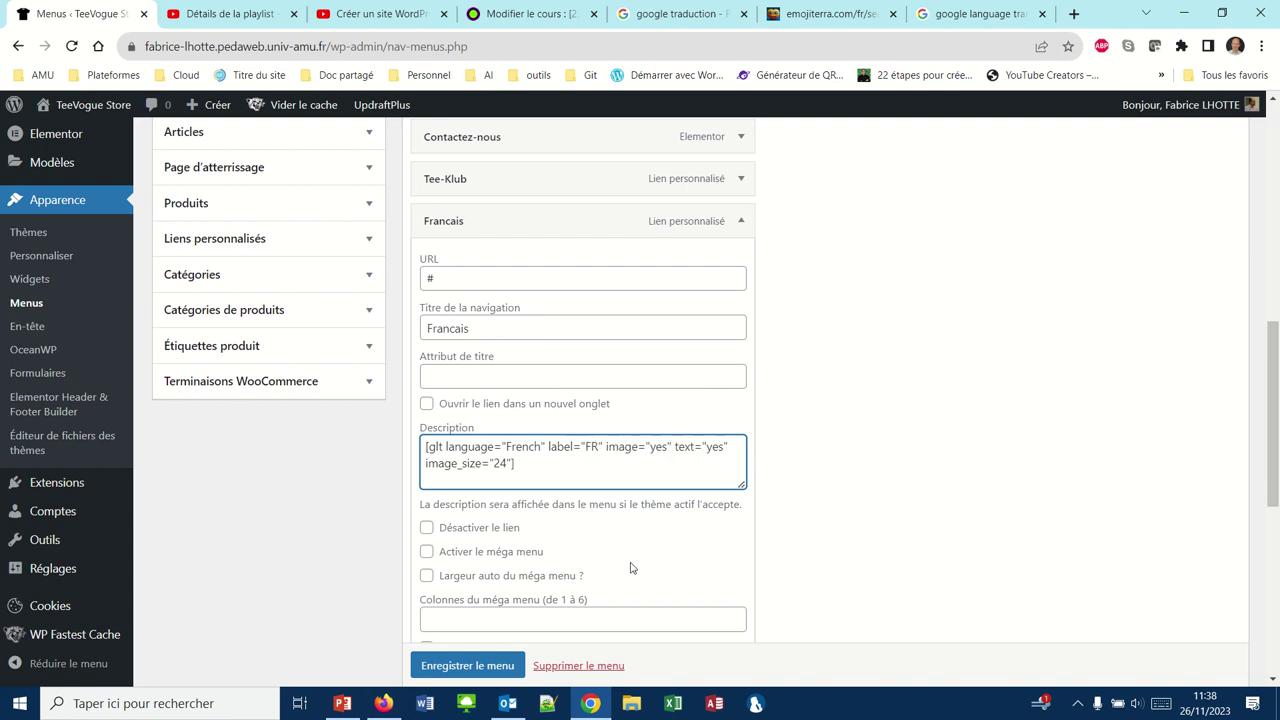
{"action": "left_click", "coordinate": [508, 666]}
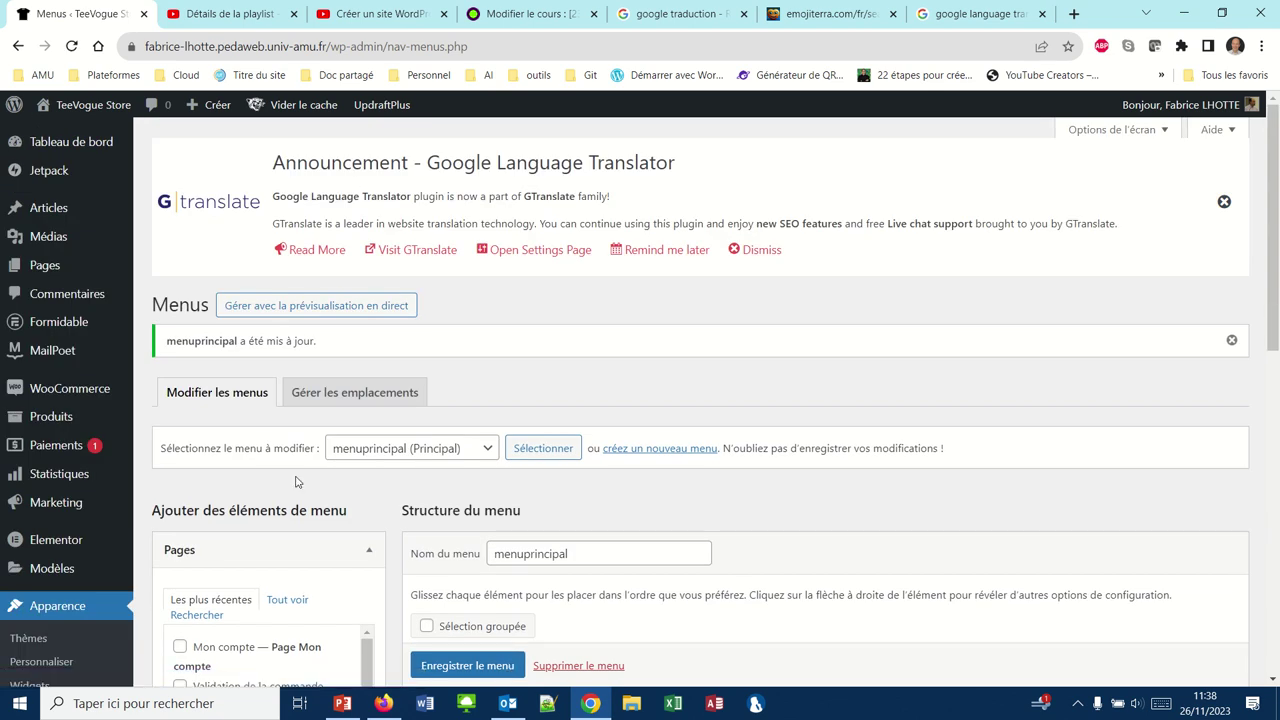
- Switch to Firefox, reload the shop's blog page to check its navigation menu, and return to the menu editor in Chrome
{"action": "left_click", "coordinate": [383, 704]}
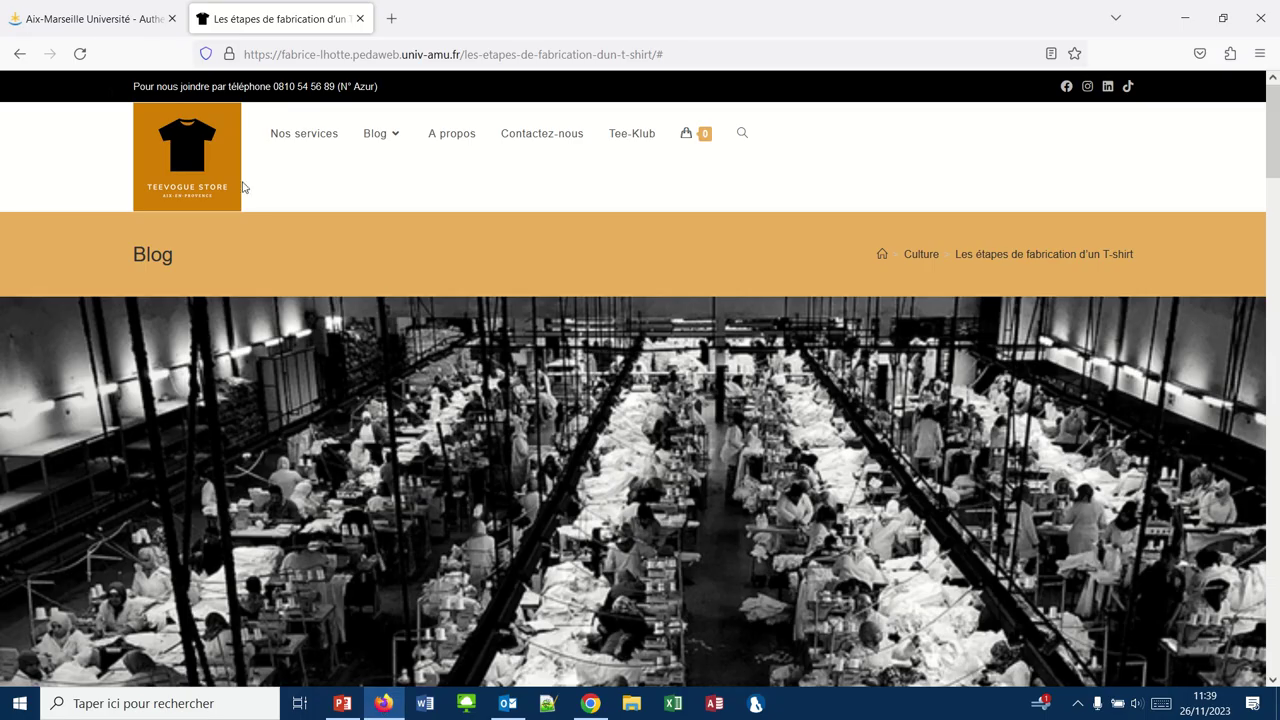
{"action": "left_click", "coordinate": [80, 54]}
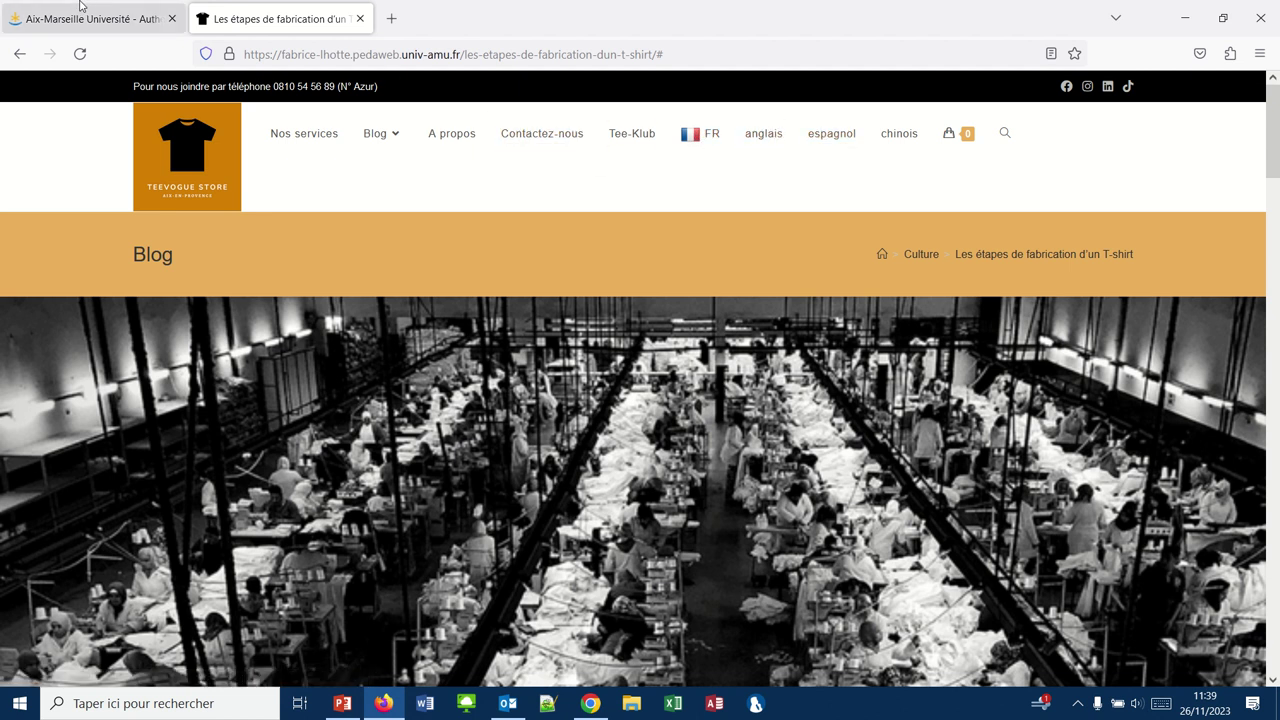
{"action": "left_click", "coordinate": [592, 703]}
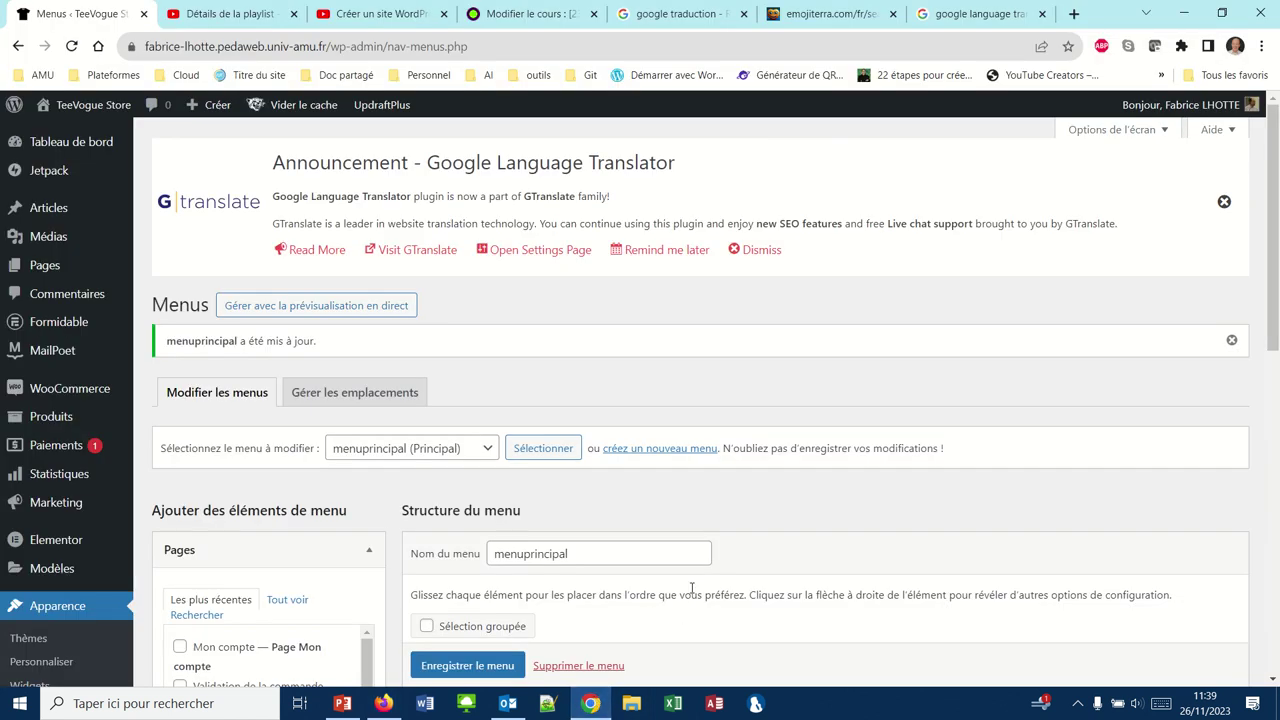
- Expand the anglais menu item and paste the shortcode [glt language="Spanish" label="Español" image="yes" text="yes" image_size="24"] into its Description
{"action": "scroll", "coordinate": [731, 526], "scroll_direction": "down", "scroll_amount": 5}
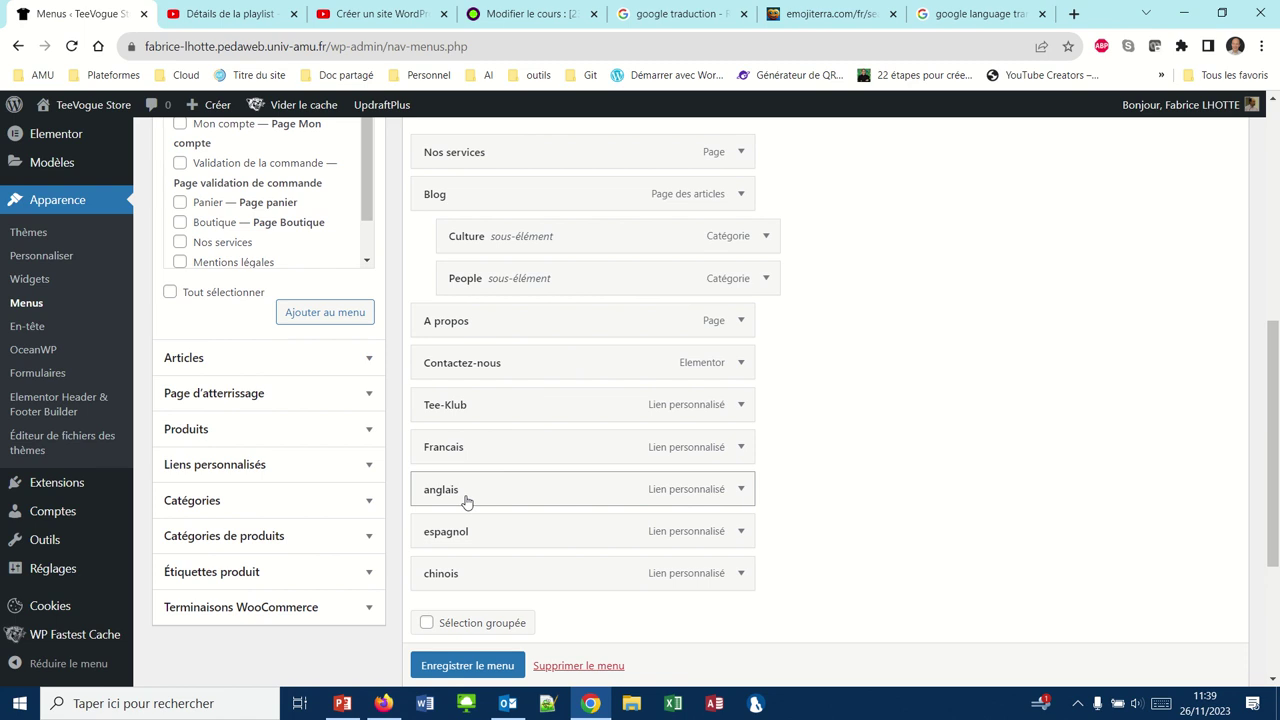
{"action": "left_click", "coordinate": [741, 489]}
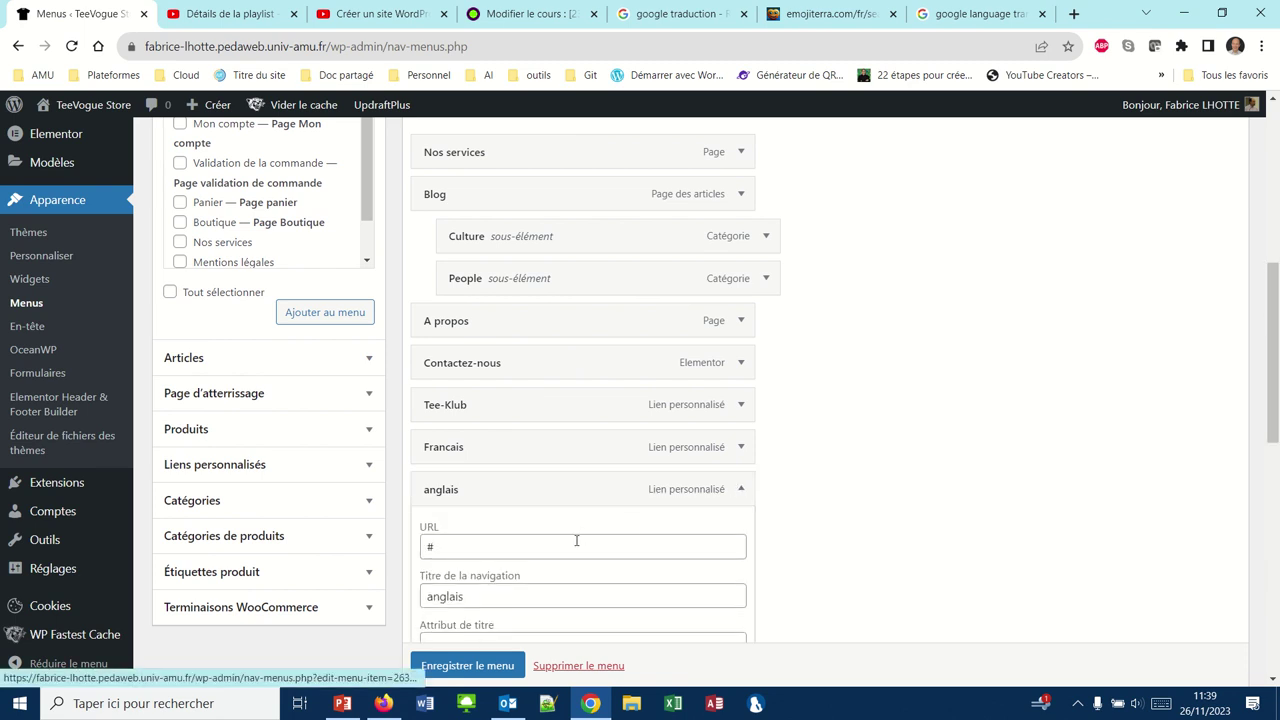
{"action": "scroll", "coordinate": [556, 580], "scroll_direction": "down", "scroll_amount": 2}
{"action": "left_click", "coordinate": [553, 597]}
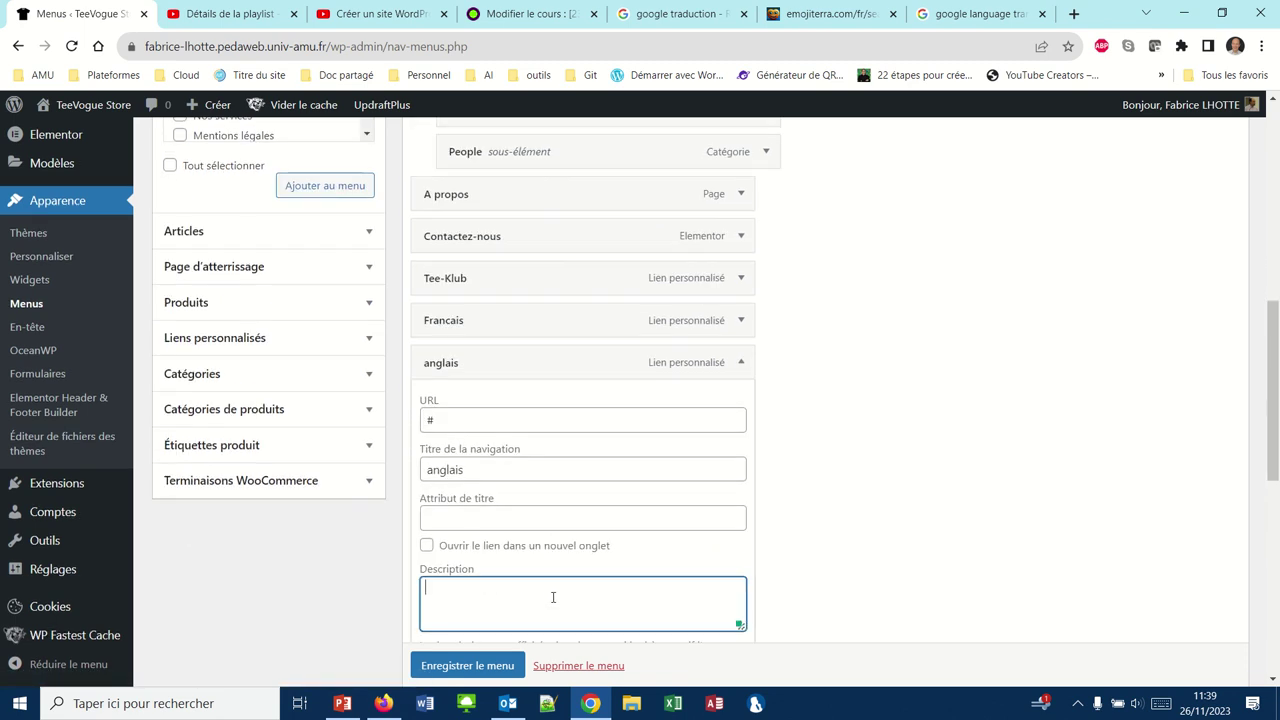
{"action": "type", "text": "[glt language=\"Spanish\" label=\"Español\" image=\"yes\" text=\"yes\" image_size=\"24\"]"}
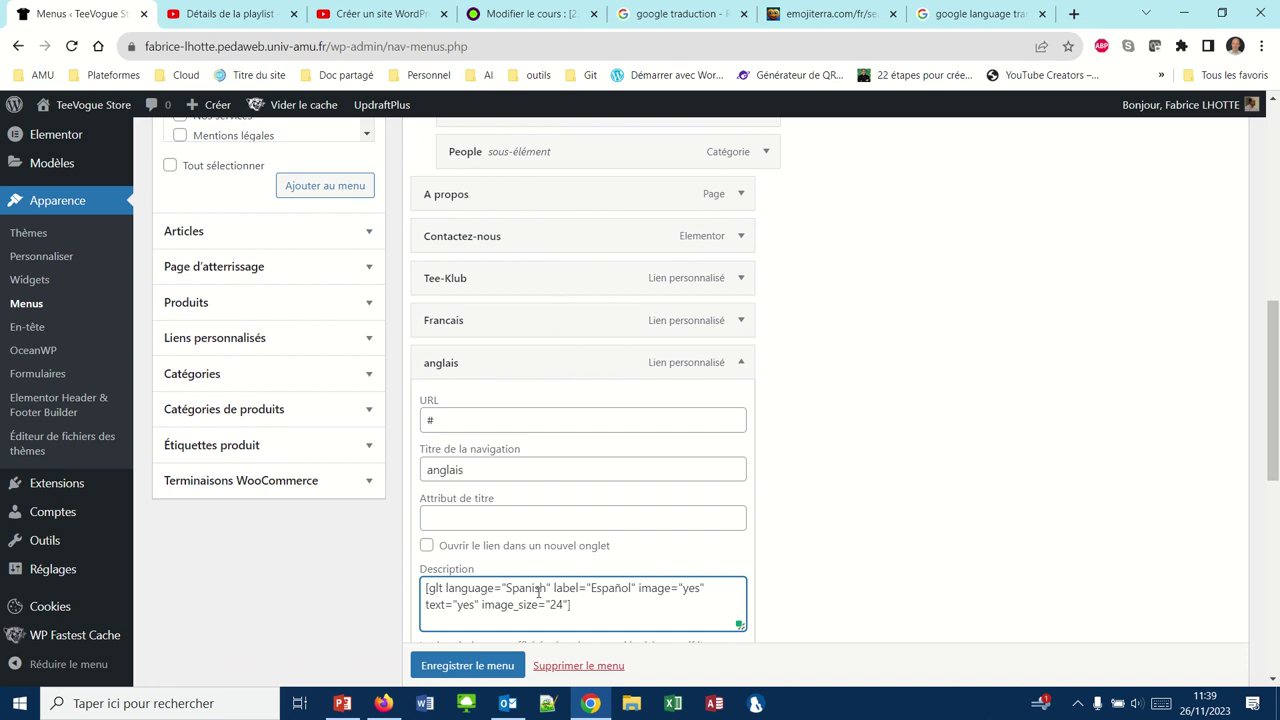
- In the anglais item's shortcode, set the language to "English" and the label to "EN", and save the menu
{"action": "left_click_drag", "start_coordinate": [506, 587], "coordinate": [548, 588]}
{"action": "type", "text": "R"}
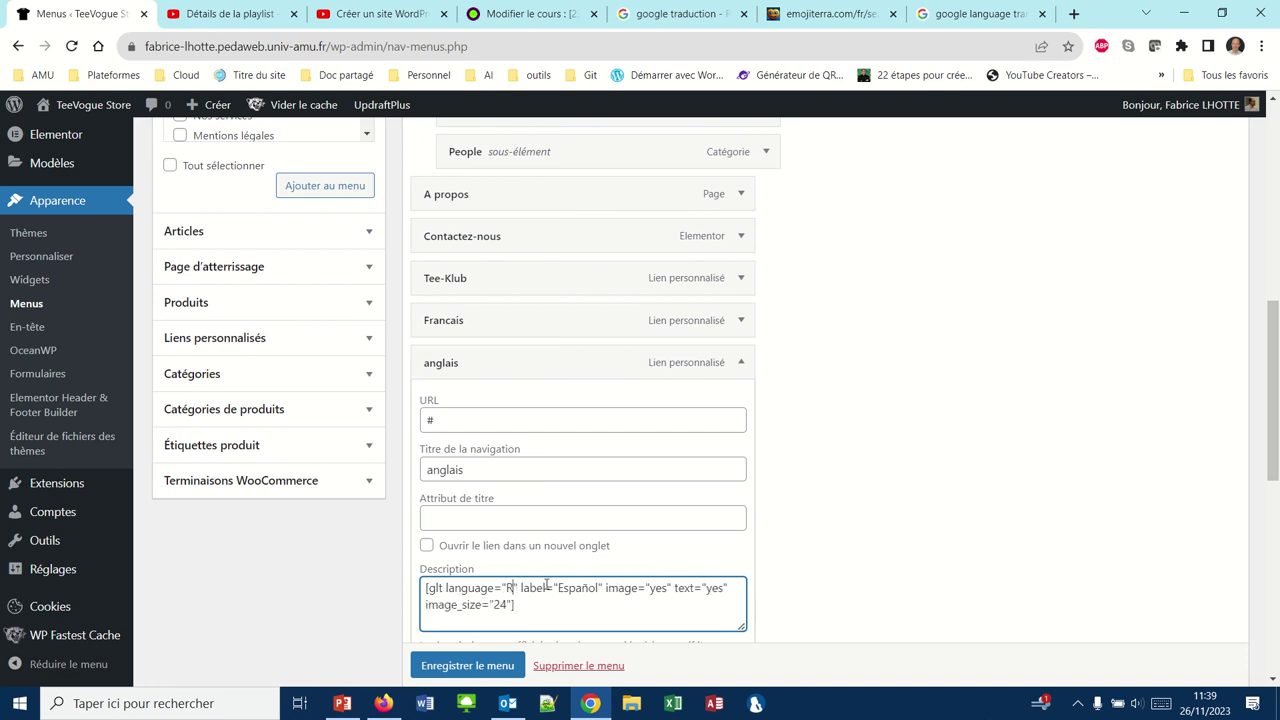
{"action": "key", "text": "BackSpace"}
{"action": "type", "text": "Englis"}
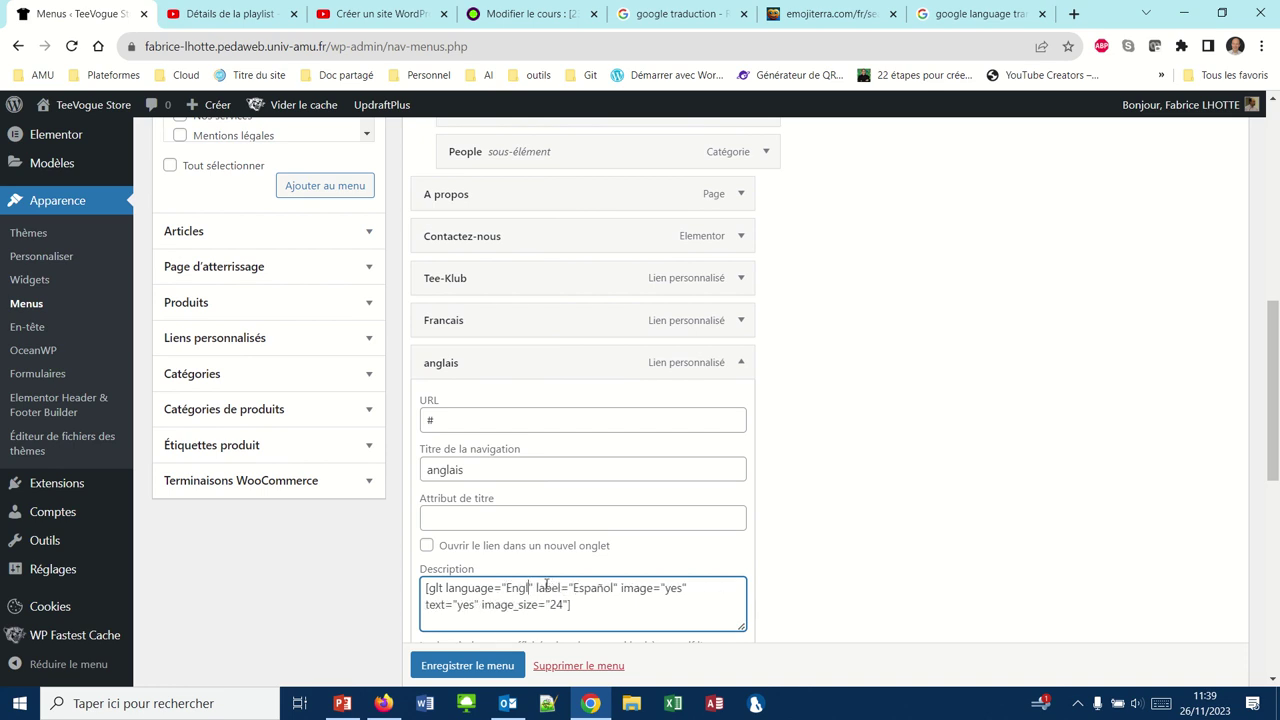
{"action": "type", "text": "h"}
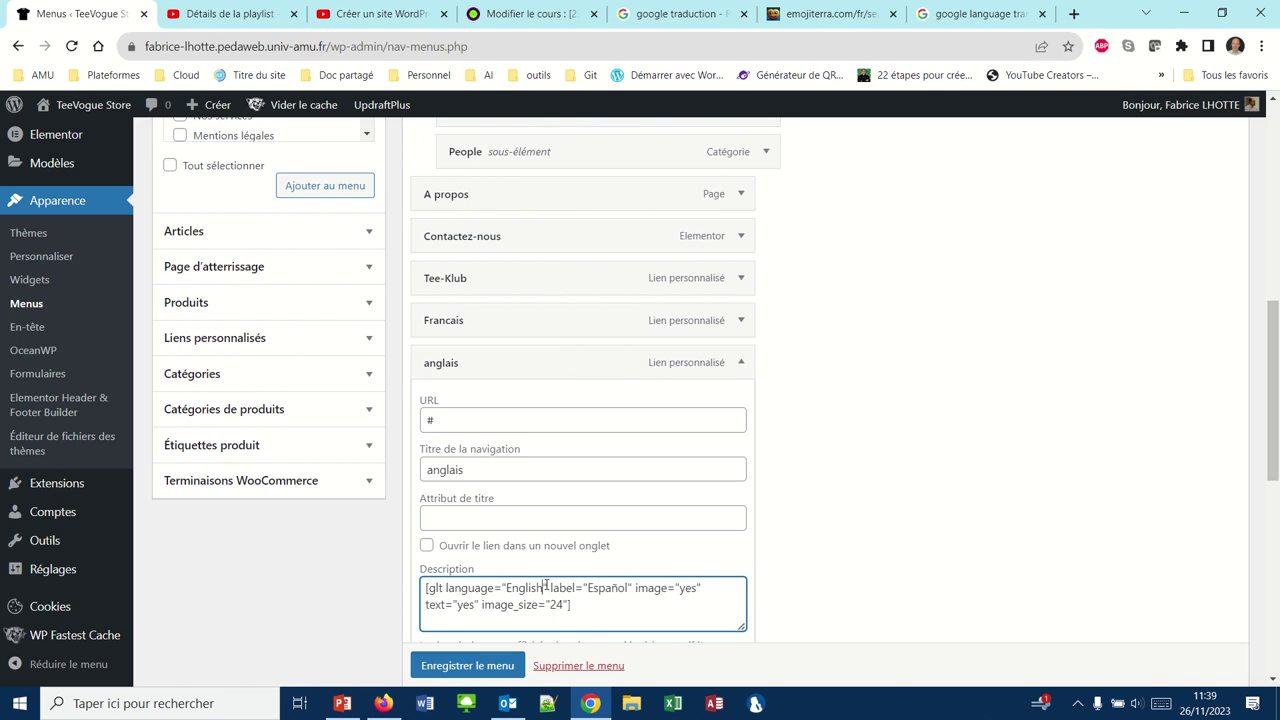
{"action": "left_click_drag", "start_coordinate": [588, 587], "coordinate": [630, 586]}
{"action": "type", "text": "EN"}
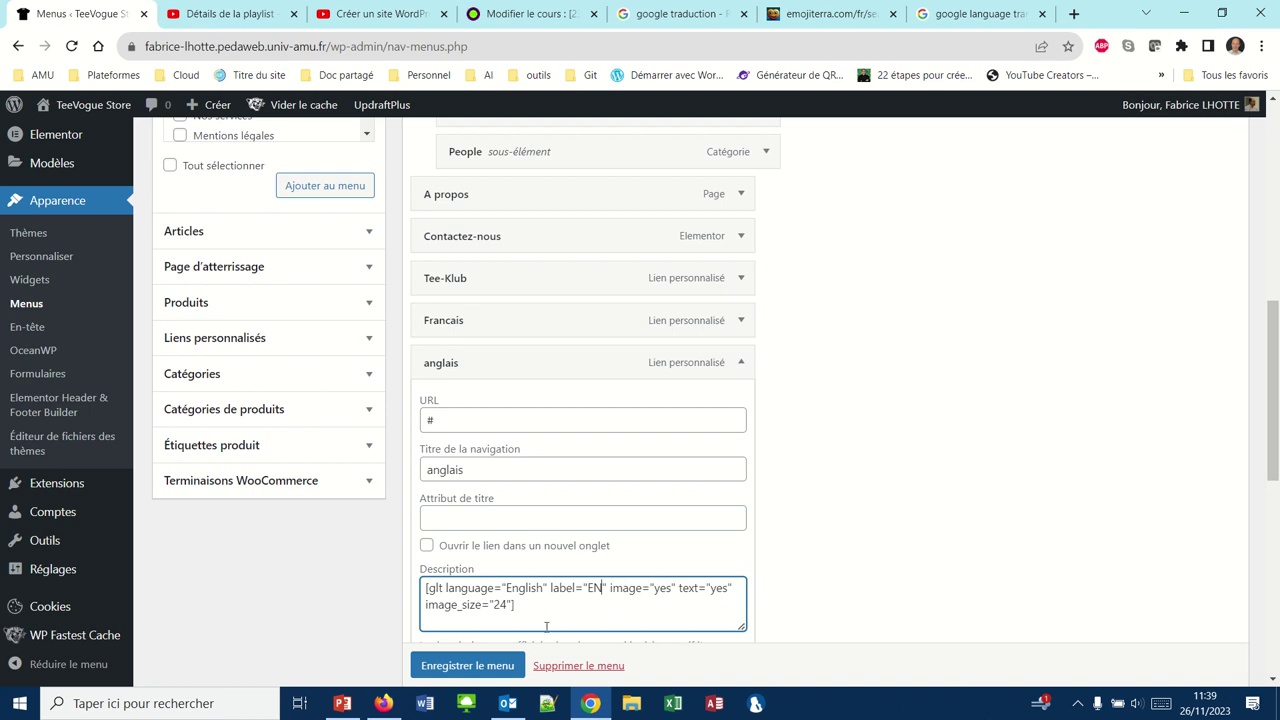
{"action": "left_click", "coordinate": [481, 665]}
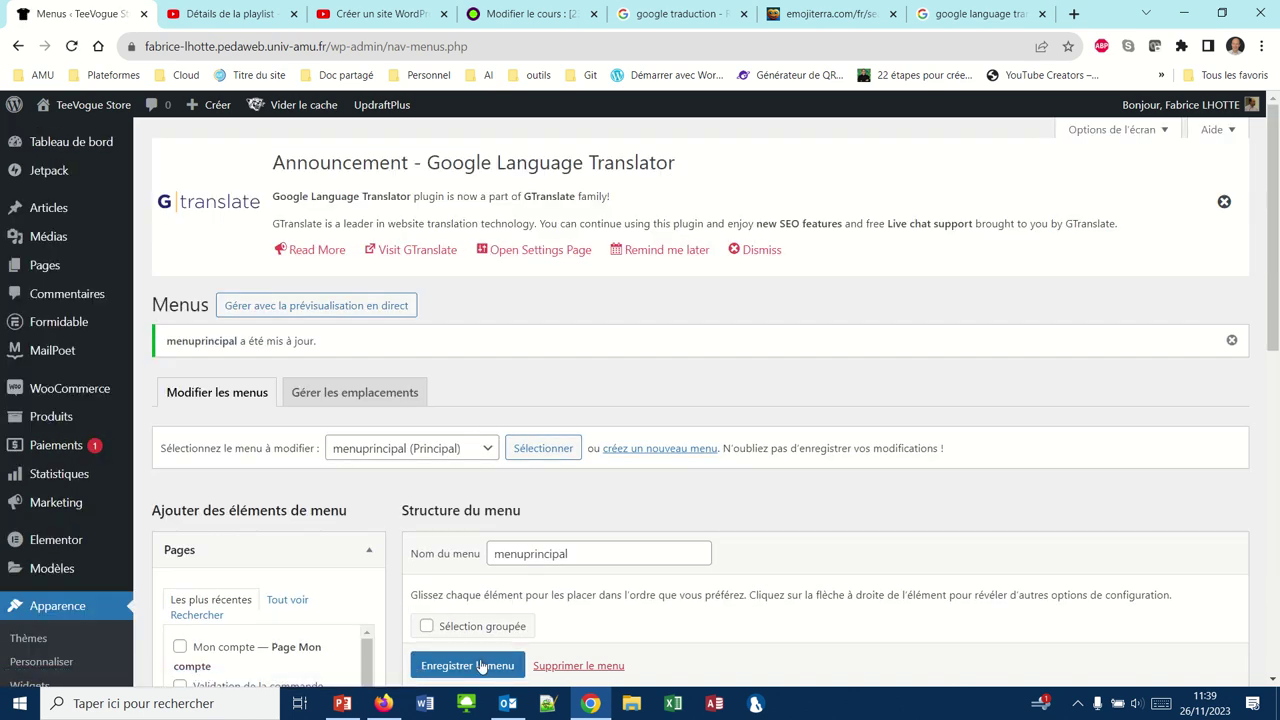
- Paste the shortcode [glt language="Spanish" label="Español" image="yes" text="yes" image_size="24"] into the espagnol item's Description and save the menu
{"action": "scroll", "coordinate": [580, 596], "scroll_direction": "down", "scroll_amount": 5}
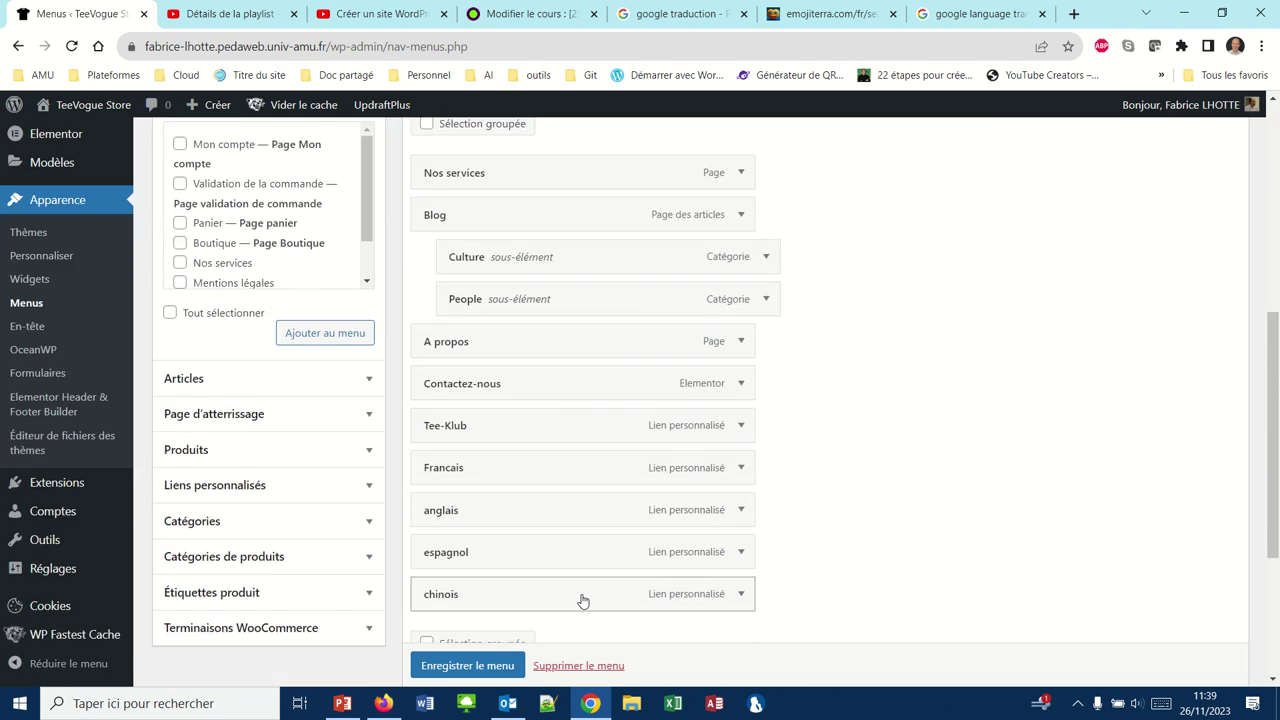
{"action": "left_click", "coordinate": [740, 554]}
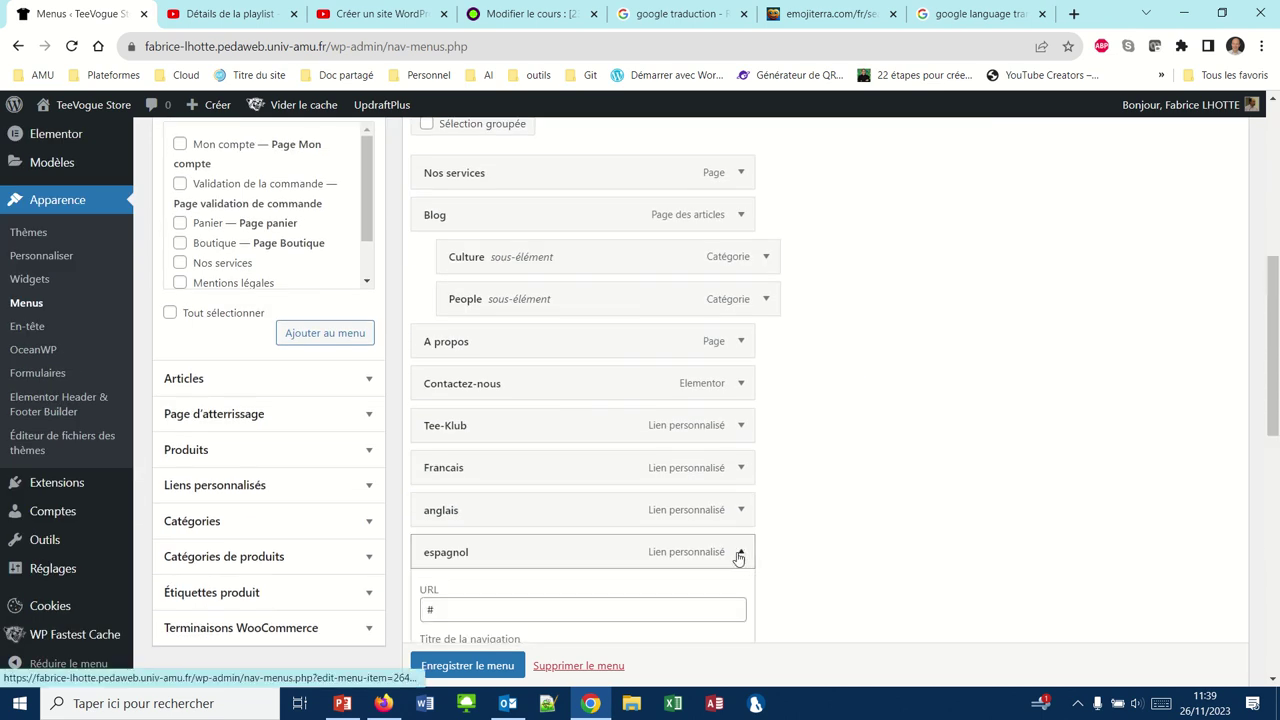
{"action": "scroll", "coordinate": [666, 608], "scroll_direction": "down", "scroll_amount": 2}
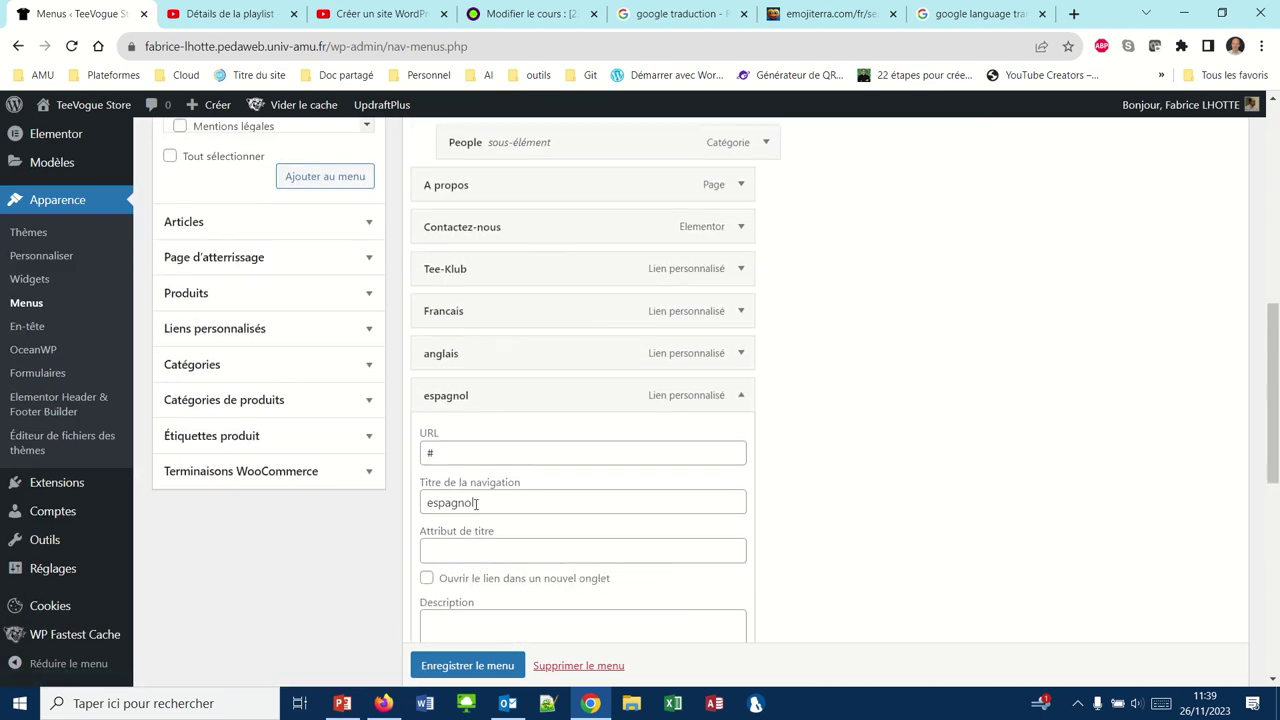
{"action": "scroll", "coordinate": [494, 558], "scroll_direction": "down", "scroll_amount": 1}
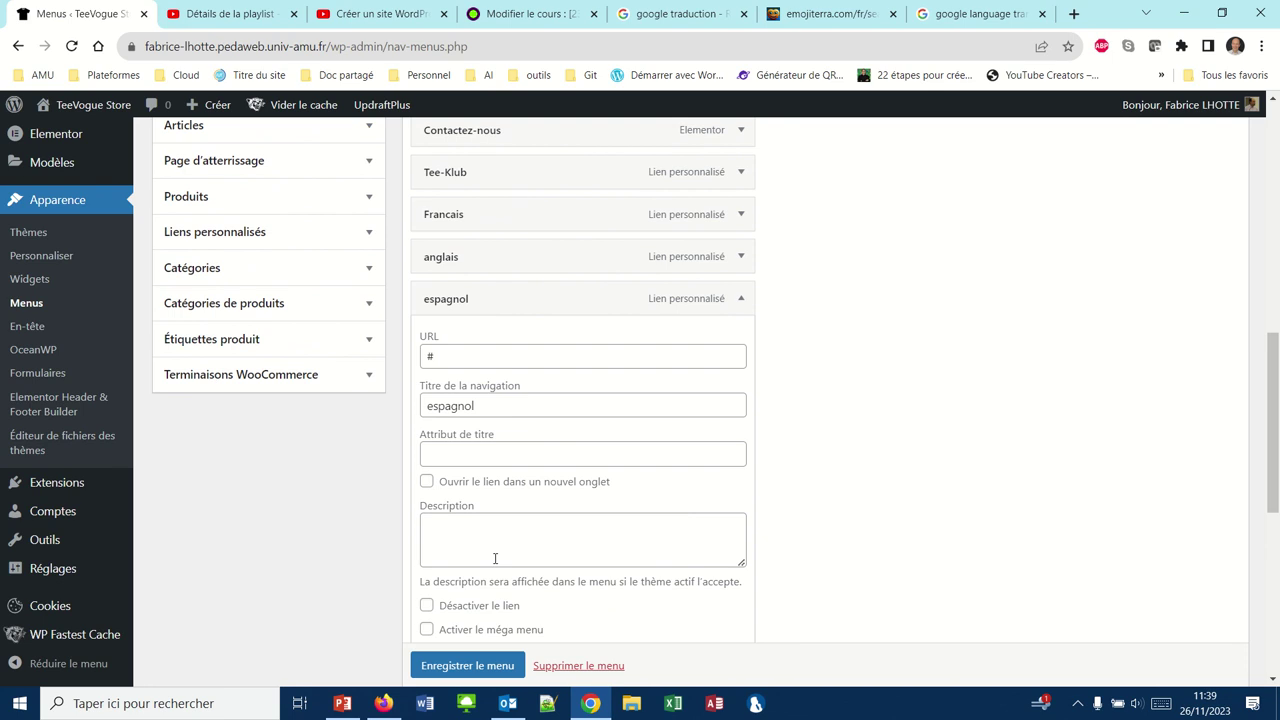
{"action": "left_click", "coordinate": [483, 538]}
{"action": "type", "text": "[glt language=\"Spanish\" label=\"Español\" image=\"yes\" text=\"yes\" image_size=\"24\"]"}
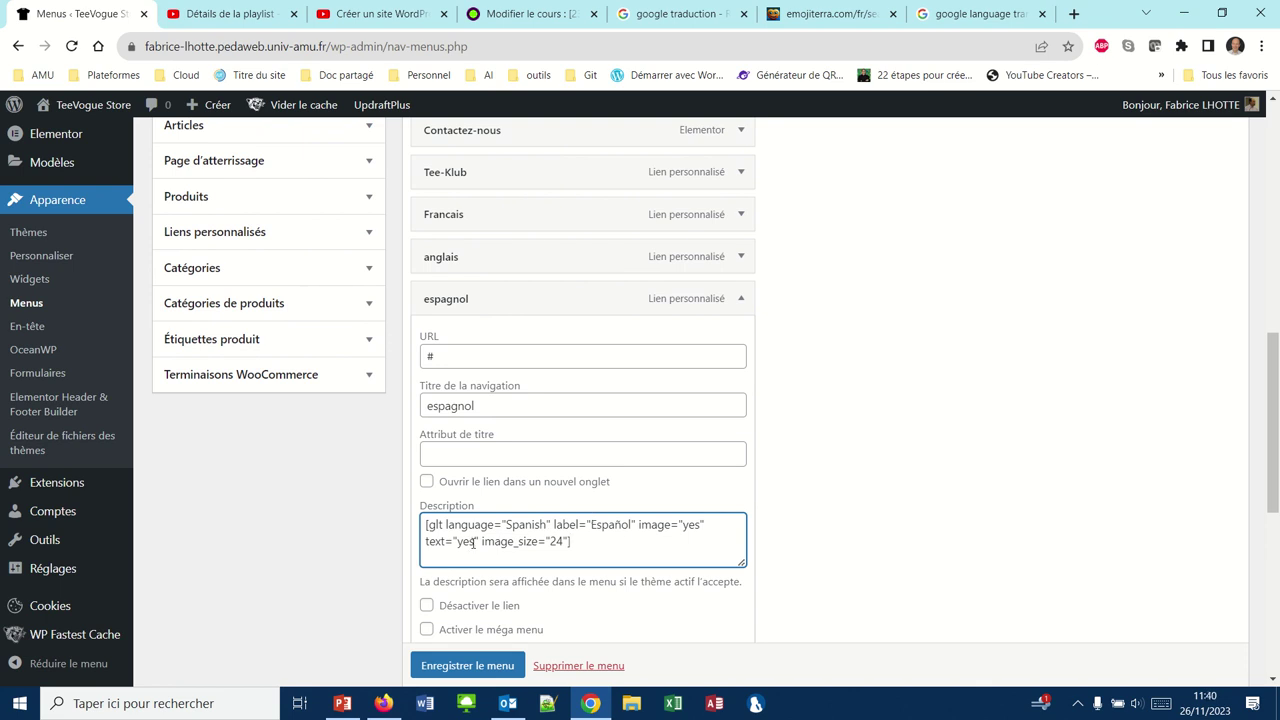
{"action": "left_click", "coordinate": [450, 667]}
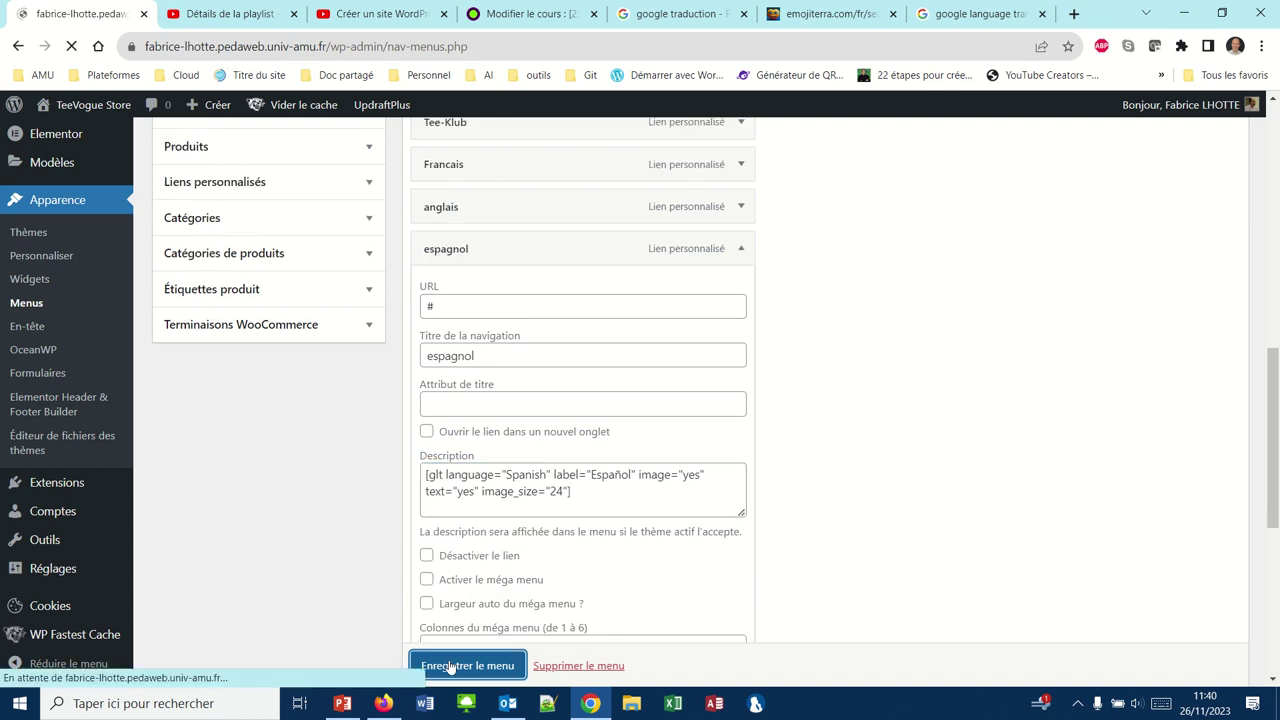
- Expand the chinois menu item and paste the shortcode [glt language="Spanish" label="Español" image="yes" text="yes" image_size="24"] into its Description
{"action": "scroll", "coordinate": [485, 583], "scroll_direction": "down", "scroll_amount": 10}
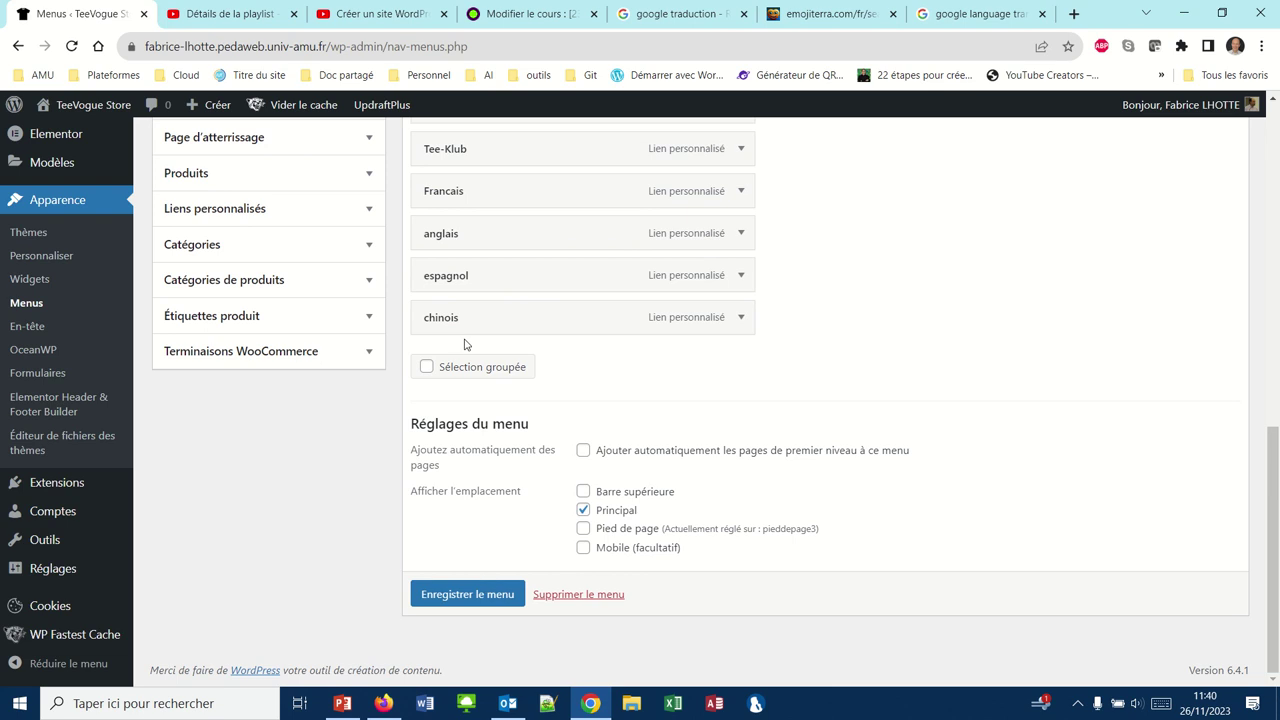
{"action": "left_click", "coordinate": [741, 318]}
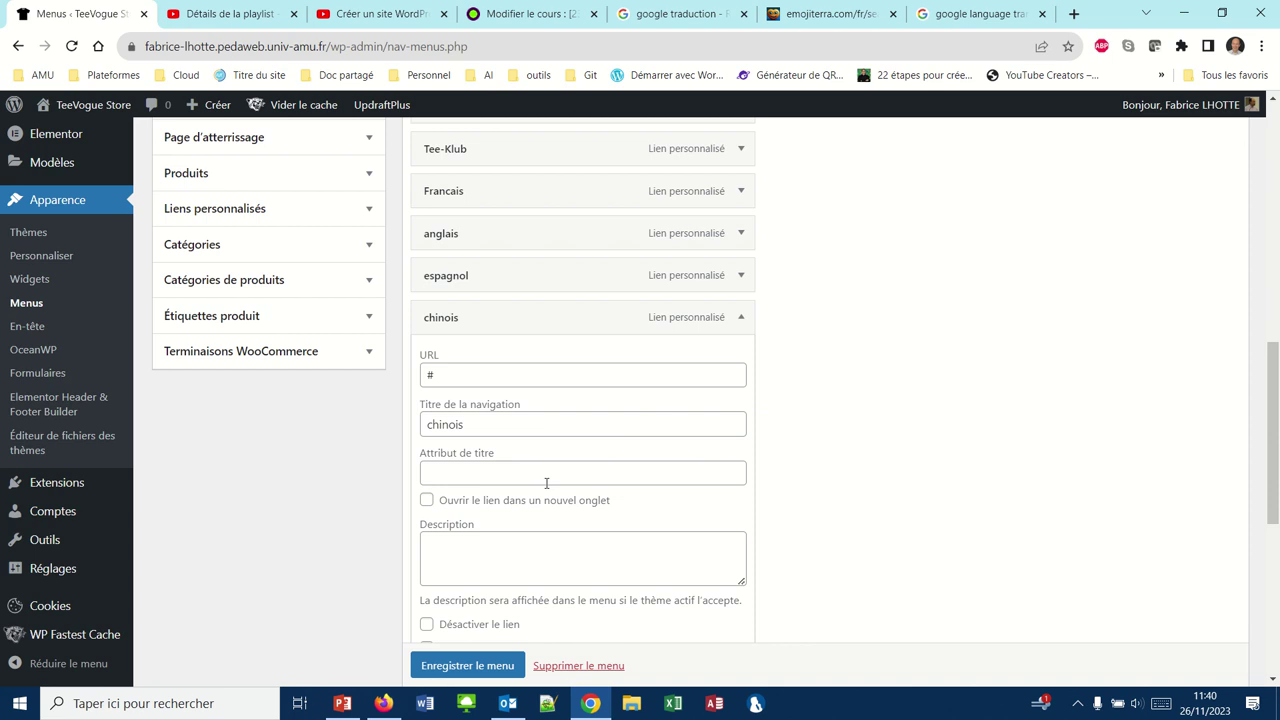
{"action": "left_click", "coordinate": [471, 558]}
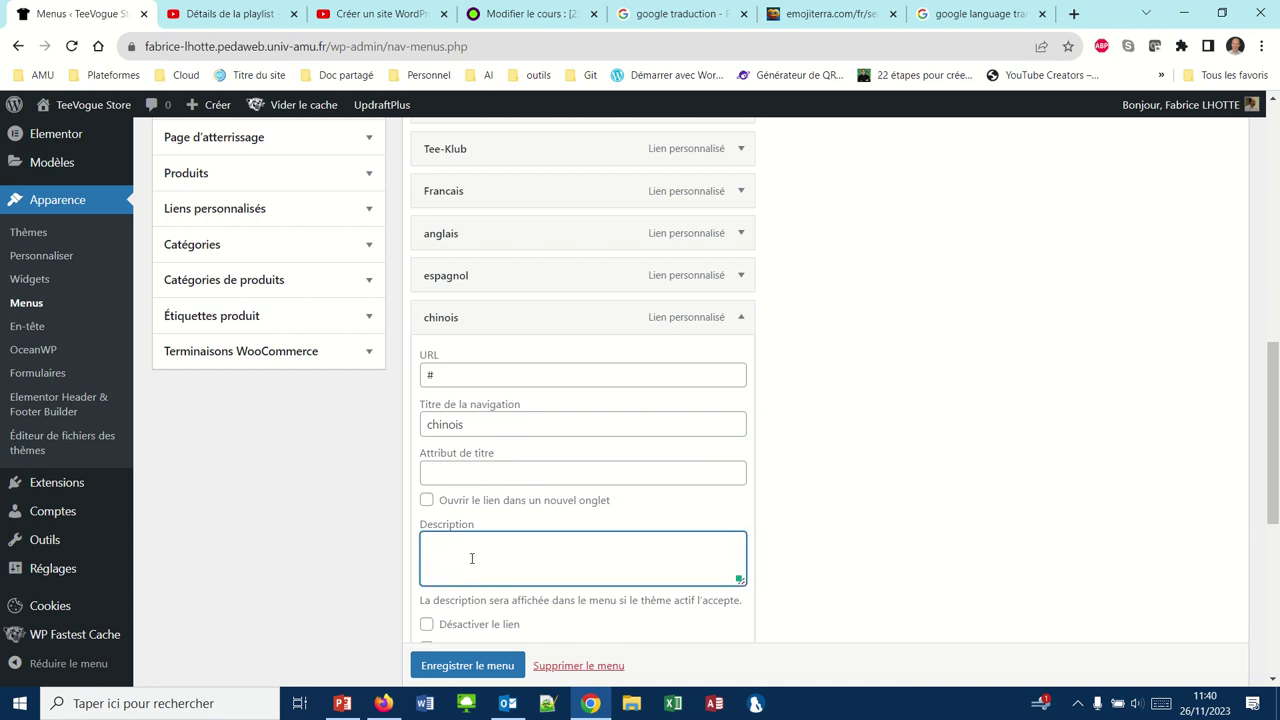
{"action": "type", "text": "[glt language=\"Spanish\" label=\"Español\" image=\"yes\" text=\"yes\" image_size=\"24\"]"}
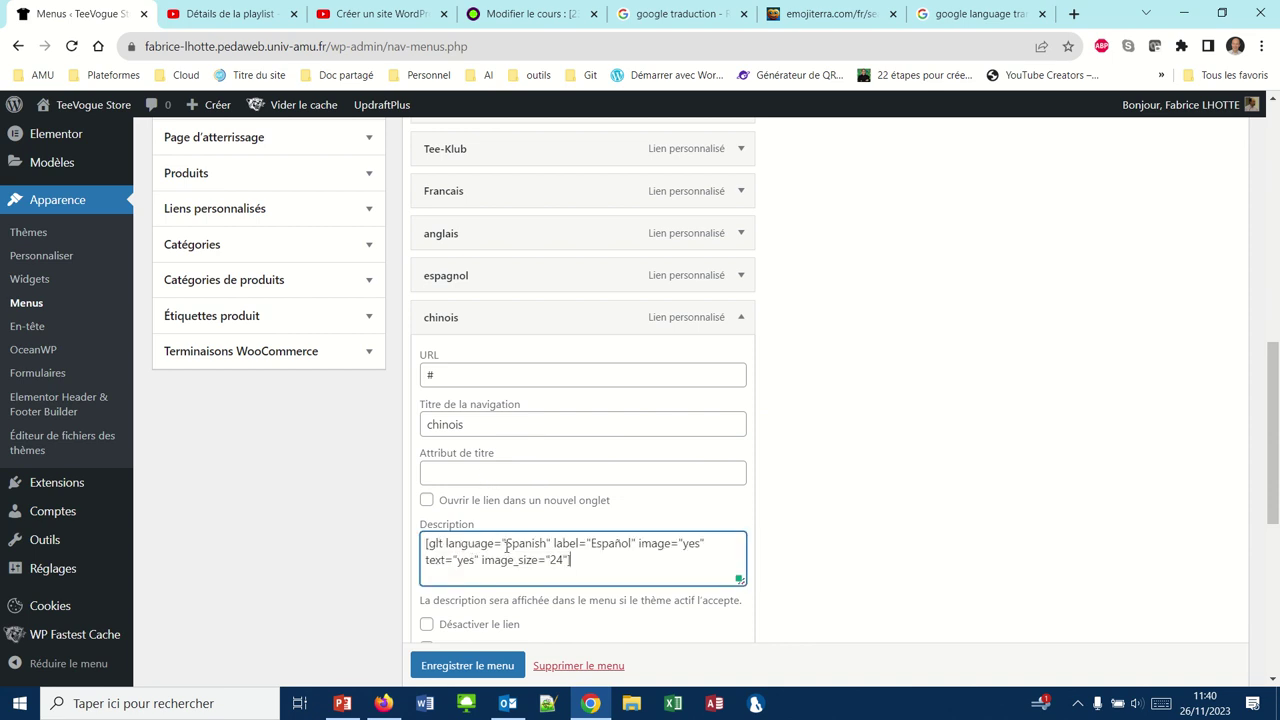
- In the chinois item's shortcode, set the language to "Chinese (traditional)" and clear the label text
{"action": "left_click_drag", "start_coordinate": [506, 543], "coordinate": [546, 543]}
{"action": "type", "text": "Chinese ("}
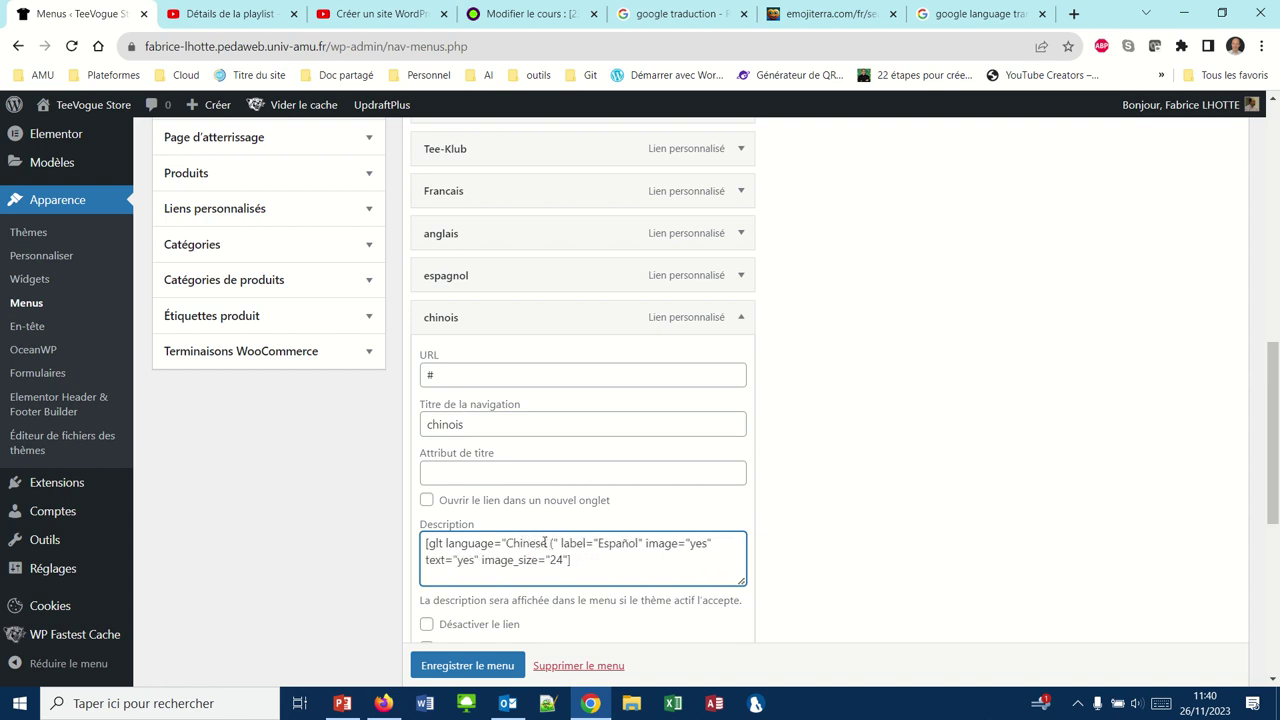
{"action": "type", "text": "traditi"}
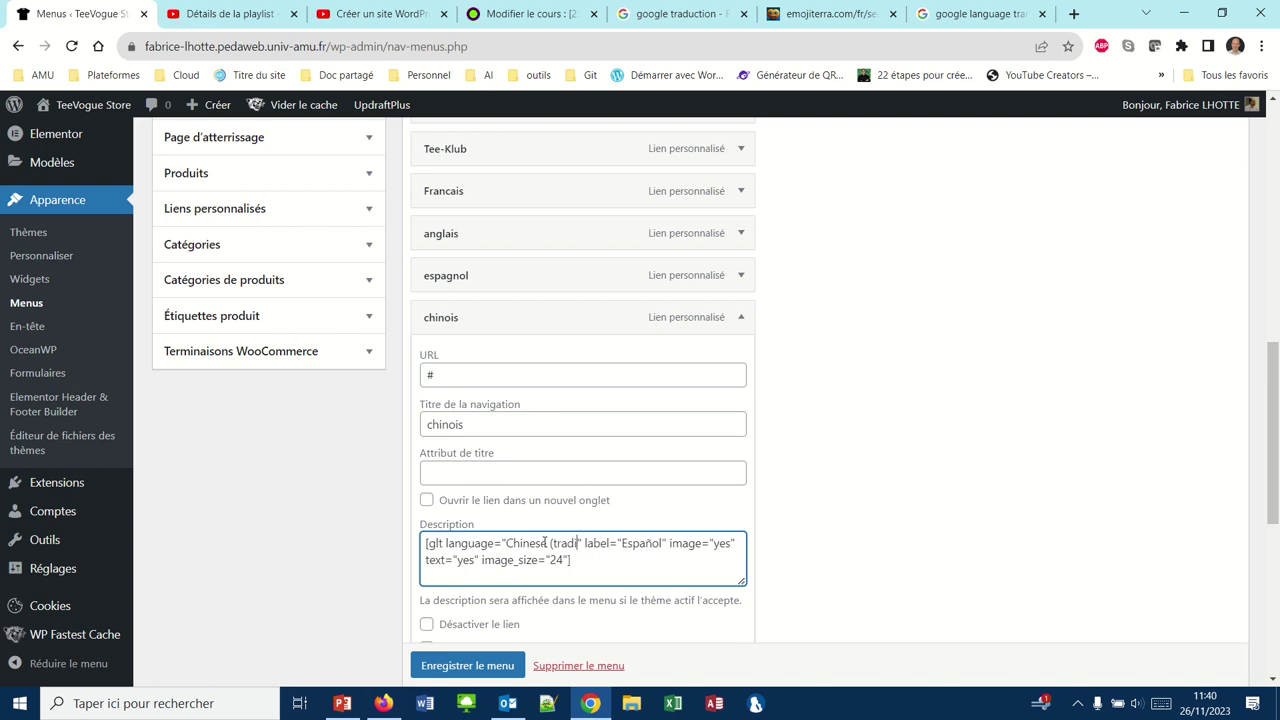
{"action": "type", "text": "onal"}
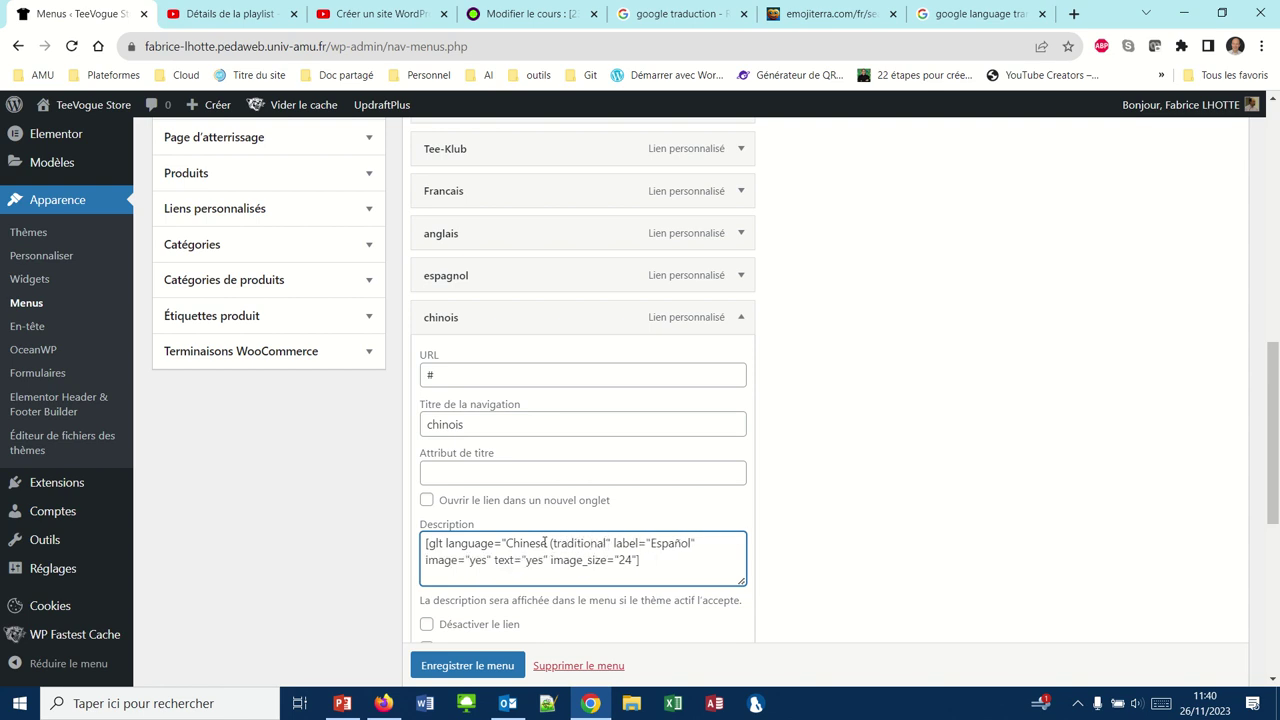
{"action": "type", "text": ")"}
{"action": "left_click_drag", "start_coordinate": [655, 542], "coordinate": [697, 543]}
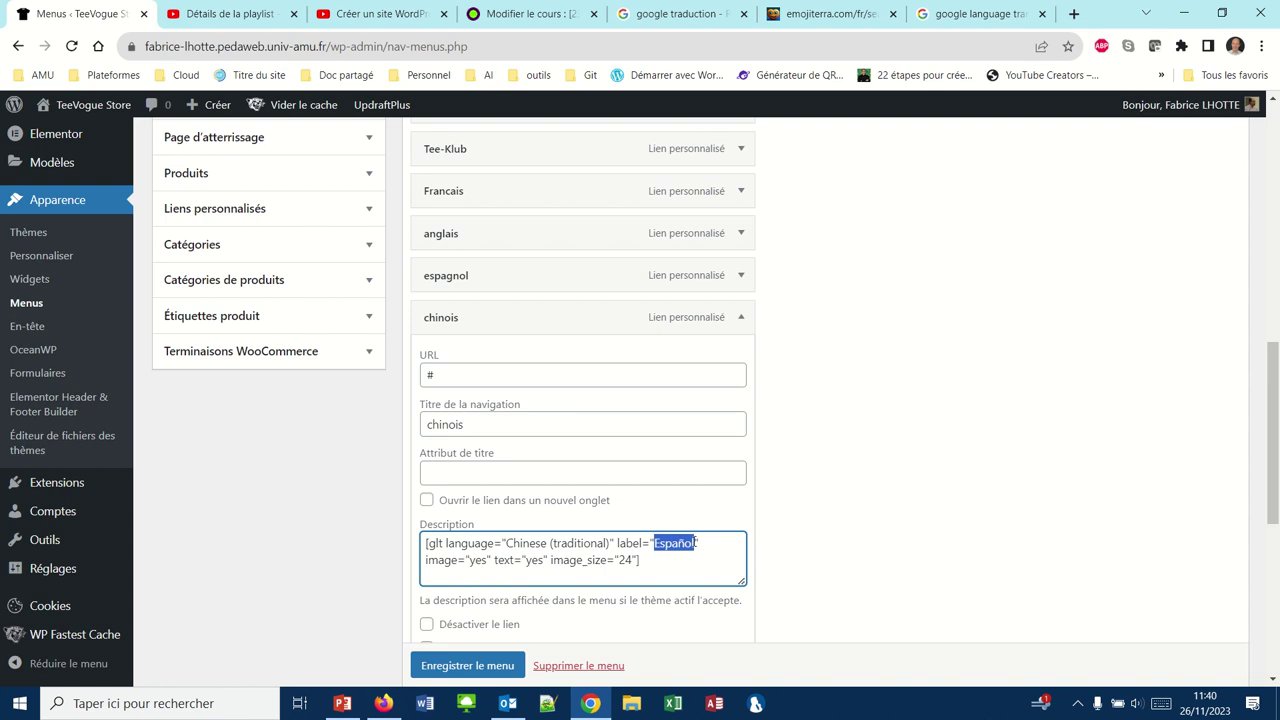
{"action": "key", "text": "BackSpace"}
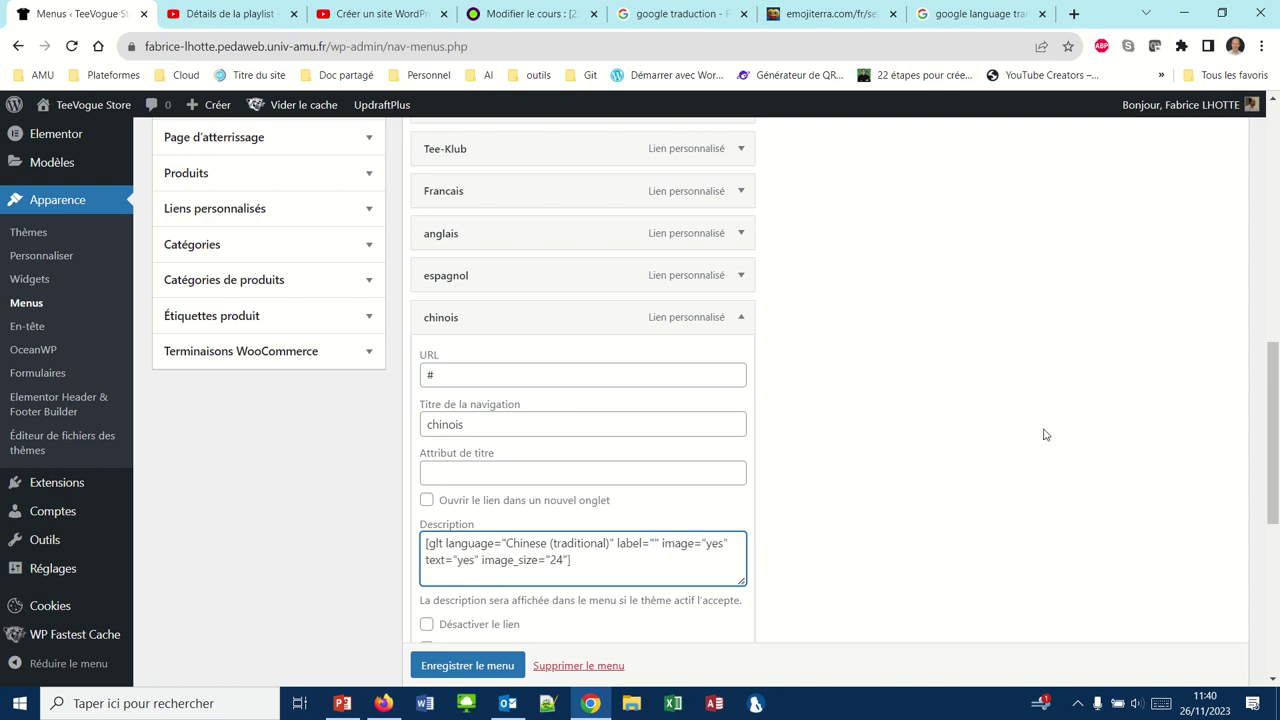
- In the Google search page's translator, replace the source text with "Chinois (traditionnel)" for translation into traditional Chinese
{"action": "left_click", "coordinate": [1005, 12]}
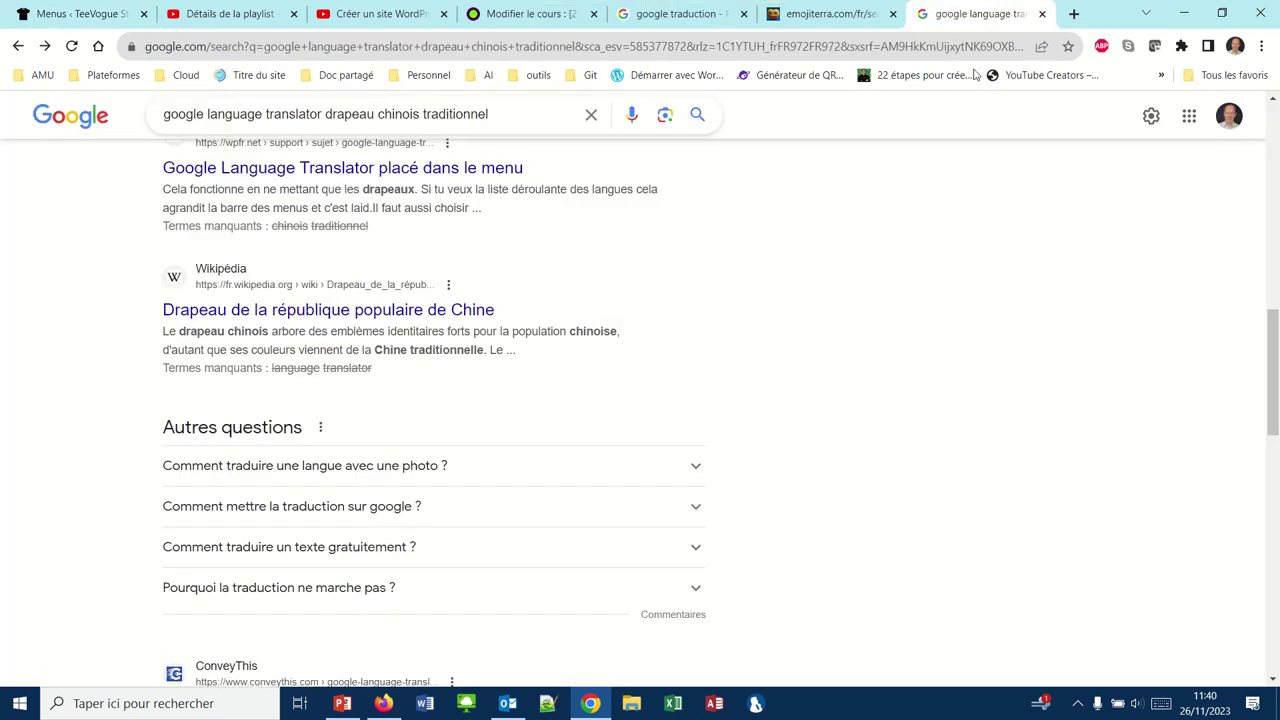
{"action": "scroll", "coordinate": [362, 311], "scroll_direction": "up", "scroll_amount": 10}
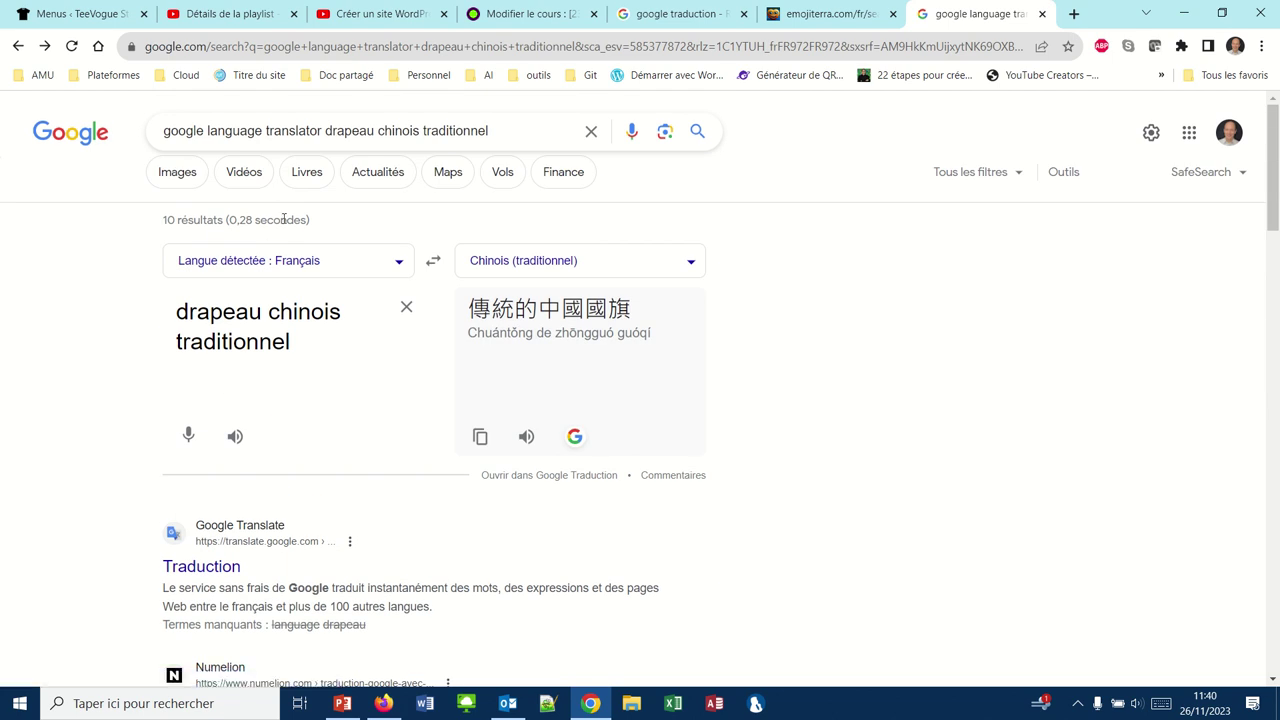
{"action": "left_click", "coordinate": [406, 306]}
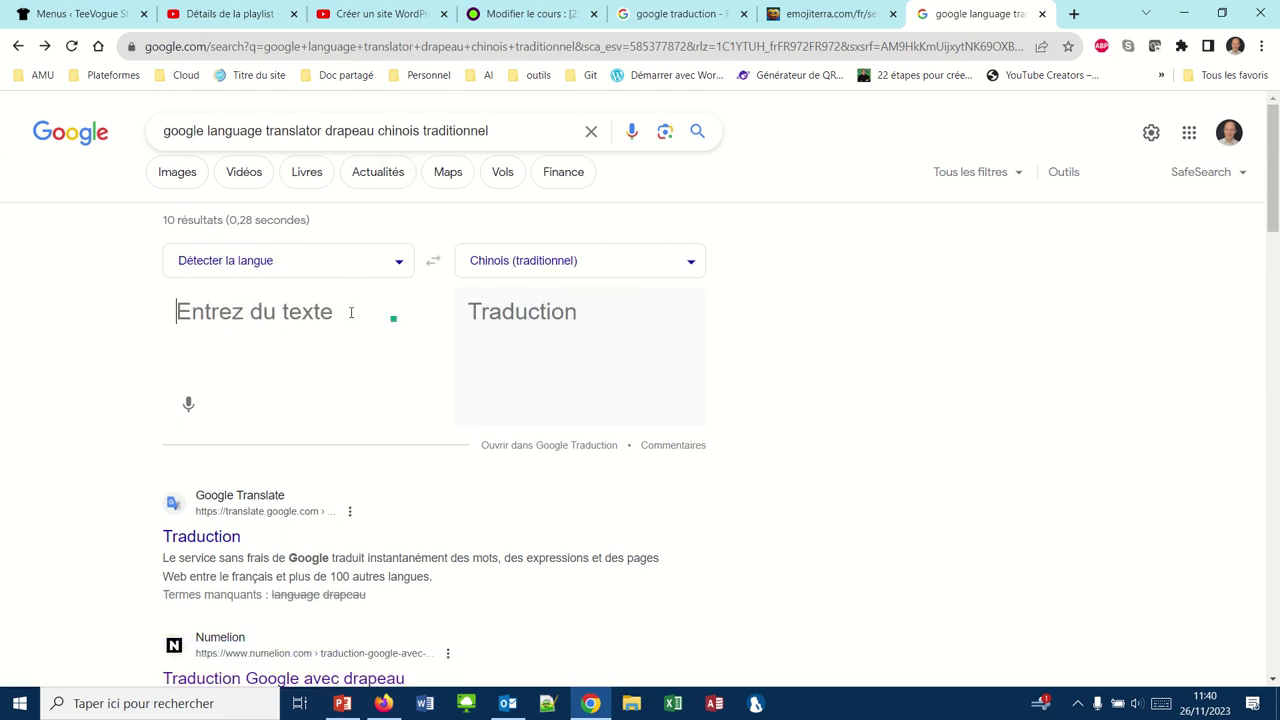
{"action": "type", "text": "Chinois ("}
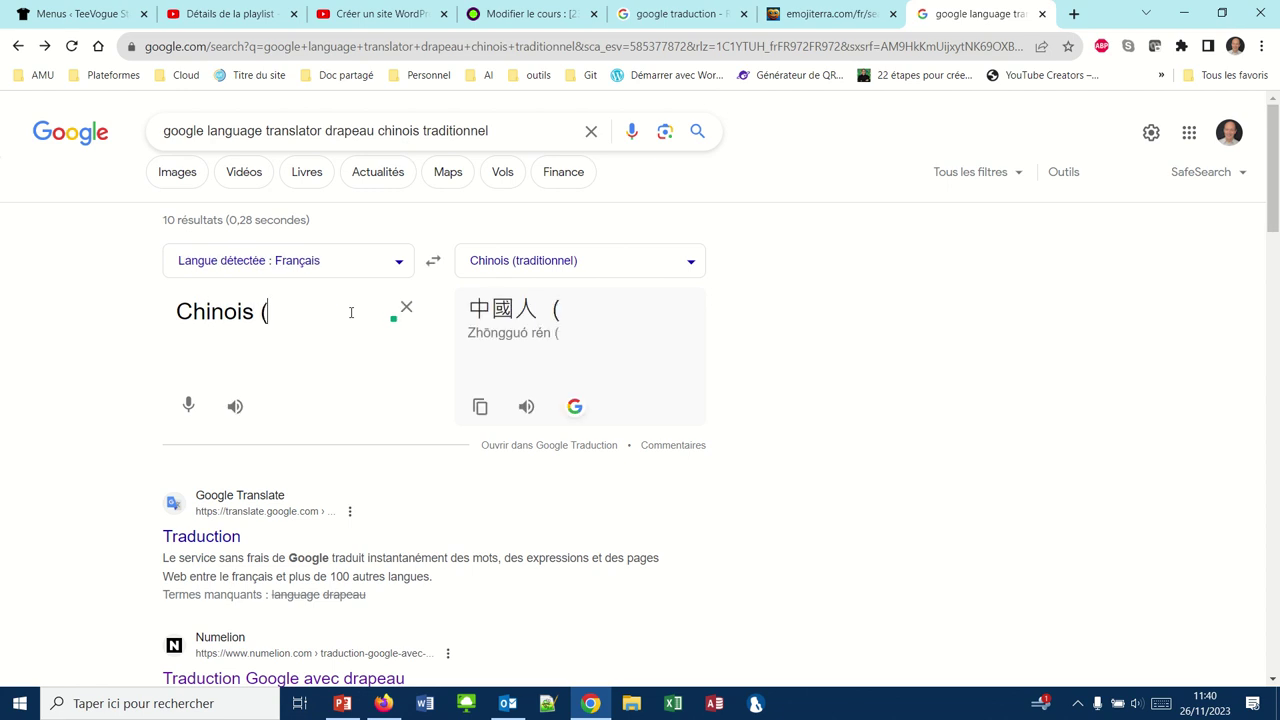
{"action": "type", "text": "tradi"}
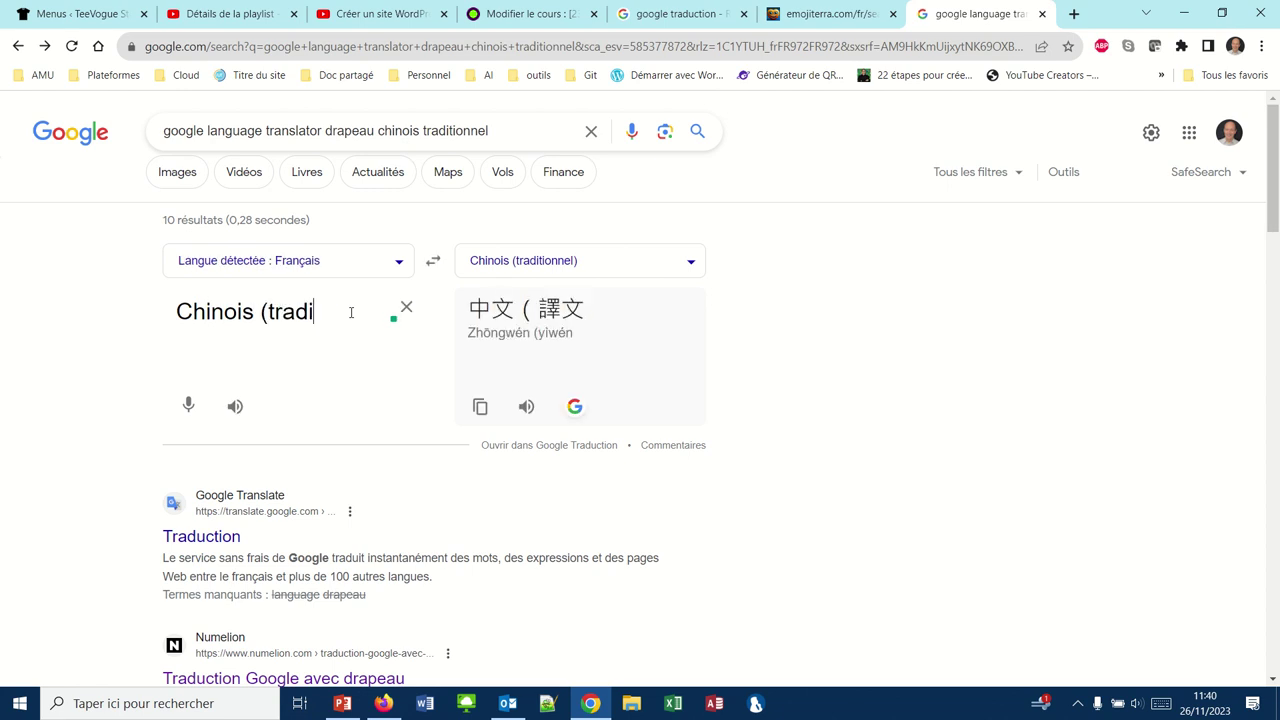
{"action": "type", "text": "tionnelle"}
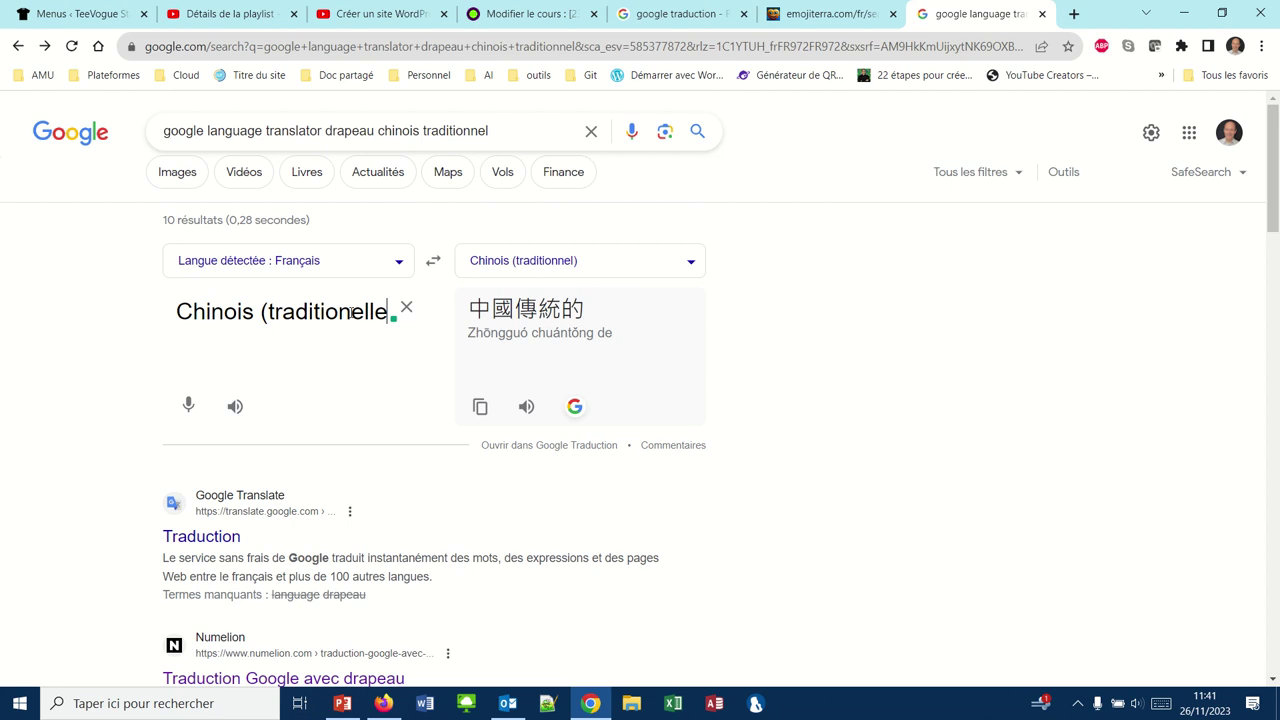
{"action": "key", "text": "BackSpace"}
{"action": "key", "text": "BackSpace"}
{"action": "key", "text": "BackSpace"}
{"action": "key", "text": "BackSpace"}
{"action": "key", "text": "BackSpace"}
{"action": "type", "text": "nel"}
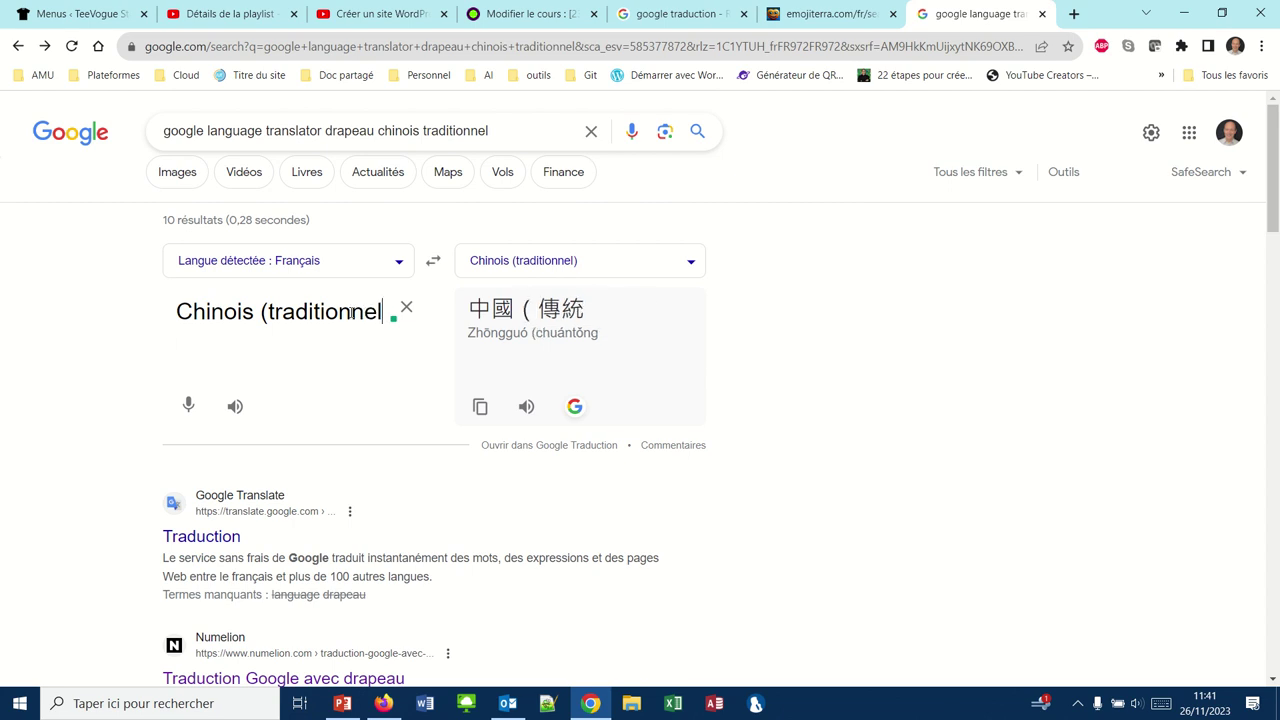
{"action": "key", "text": "BackSpace"}
{"action": "key", "text": "BackSpace"}
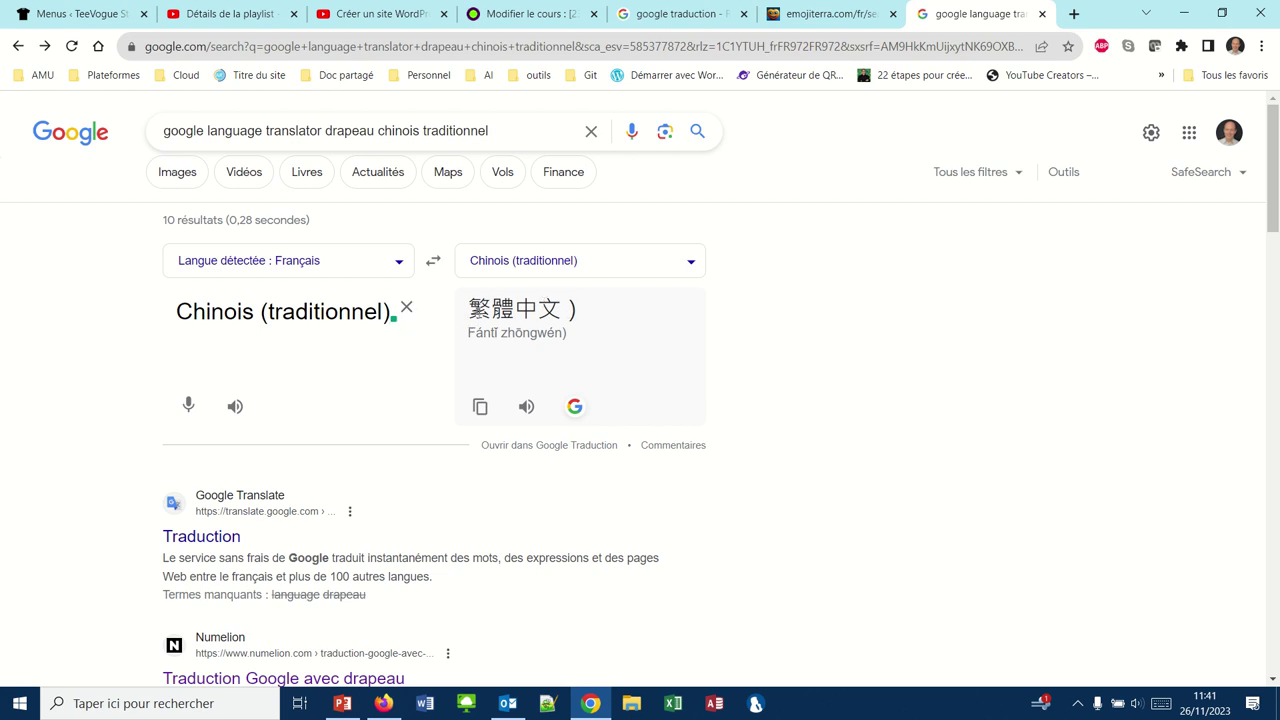
- Remove the parentheses from the translator's source text so it reads "Chinois traditionnel", and copy the translation
{"action": "left_click", "coordinate": [270, 313]}
{"action": "key", "text": "BackSpace"}
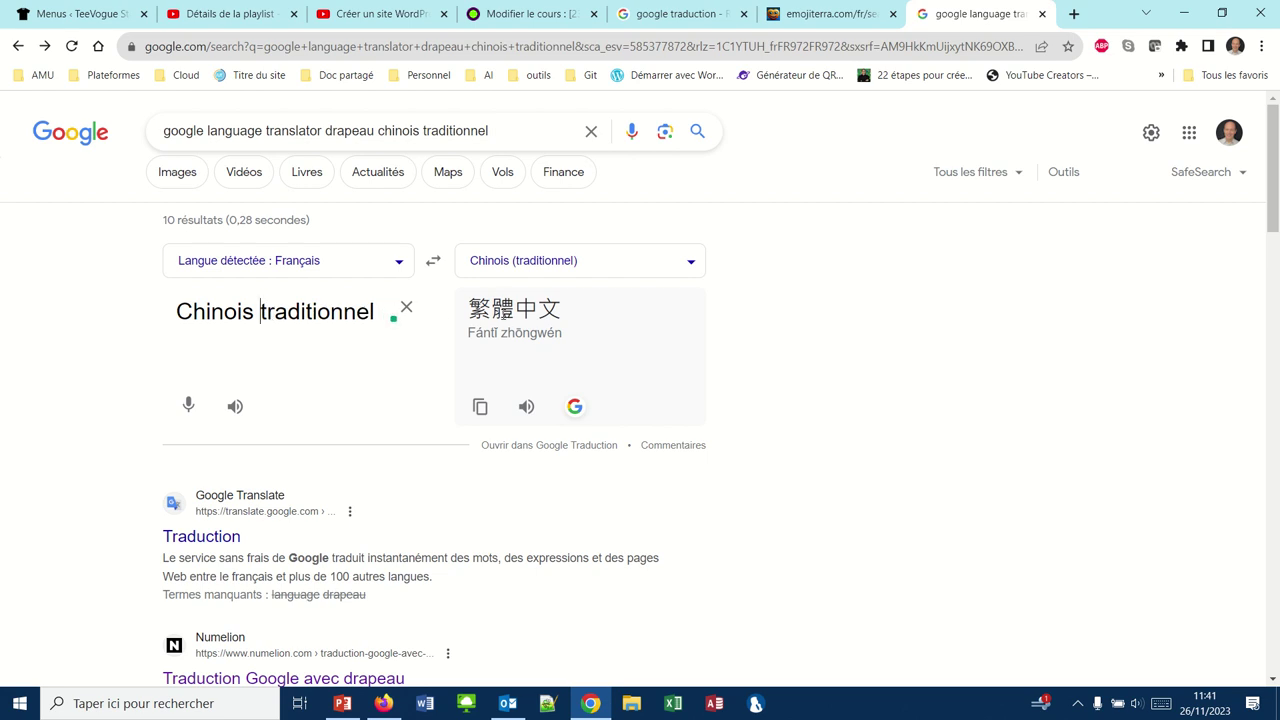
{"action": "left_click", "coordinate": [480, 408]}
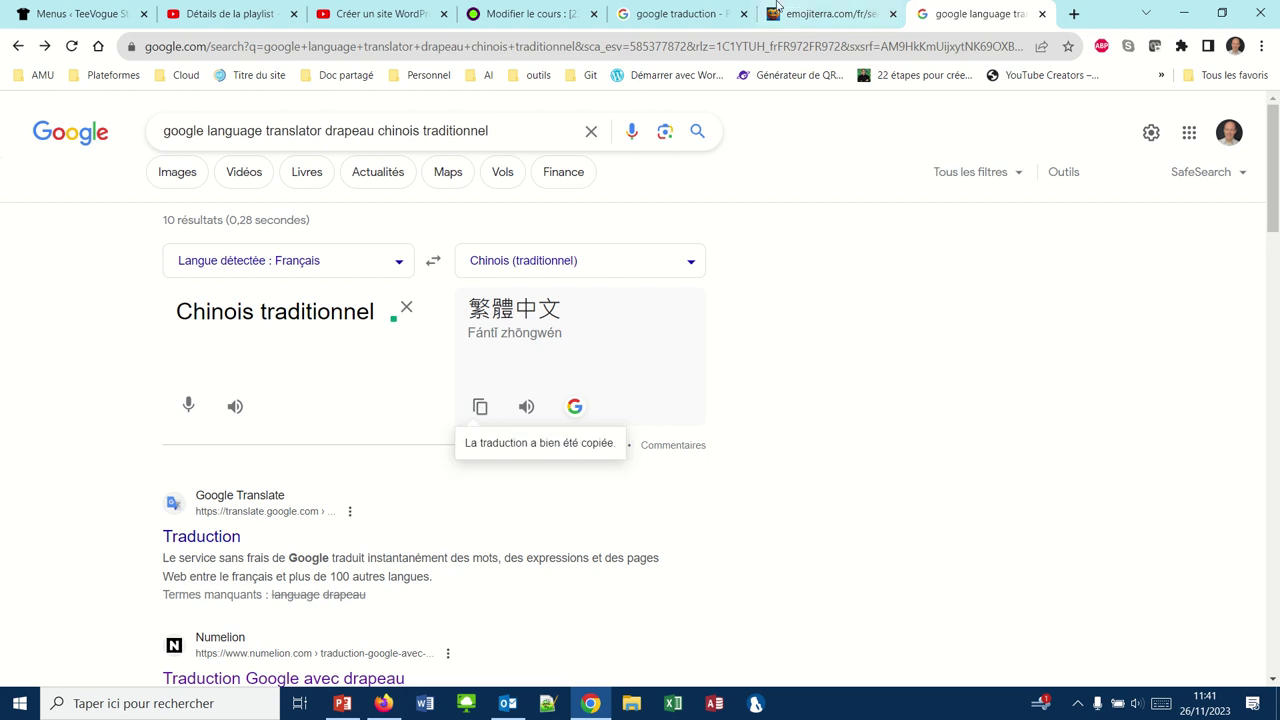
- Return to the menu editor, paste the copied translation 繁體中文 as the label in the chinois shortcode, and save the menu
{"action": "mouse_move", "coordinate": [806, 16]}
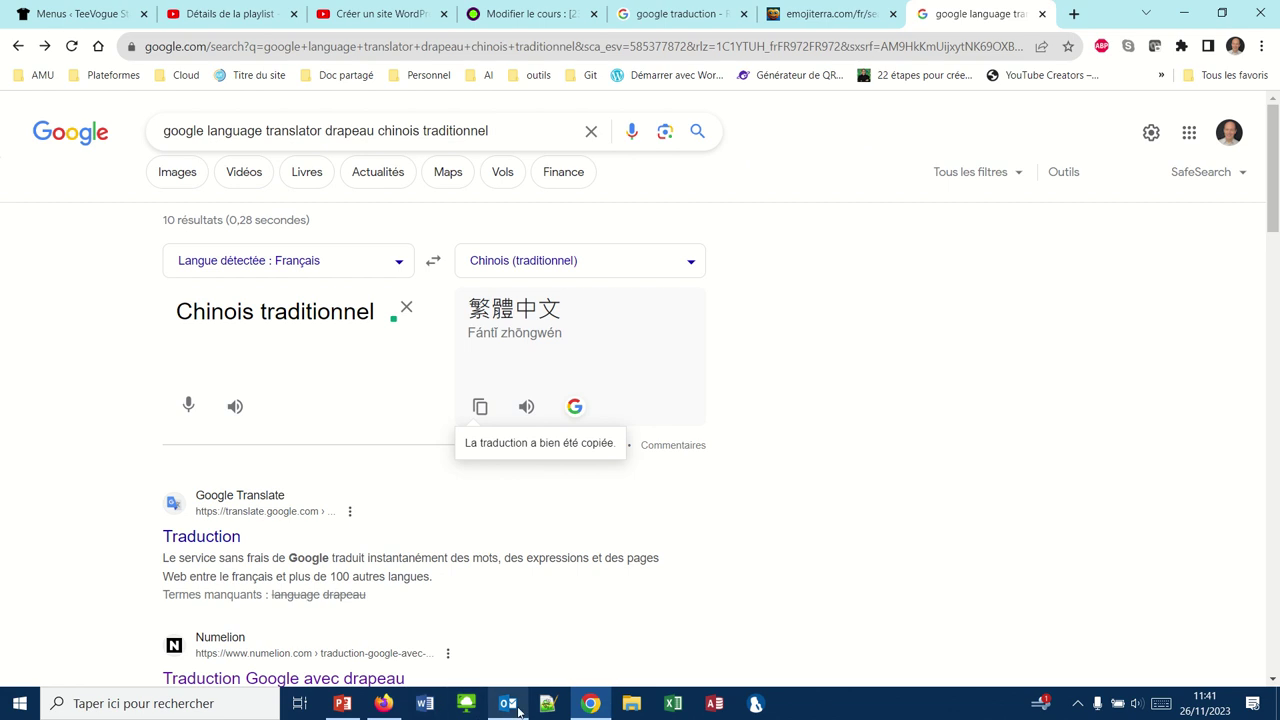
{"action": "left_click", "coordinate": [590, 704]}
{"action": "left_click", "coordinate": [586, 706]}
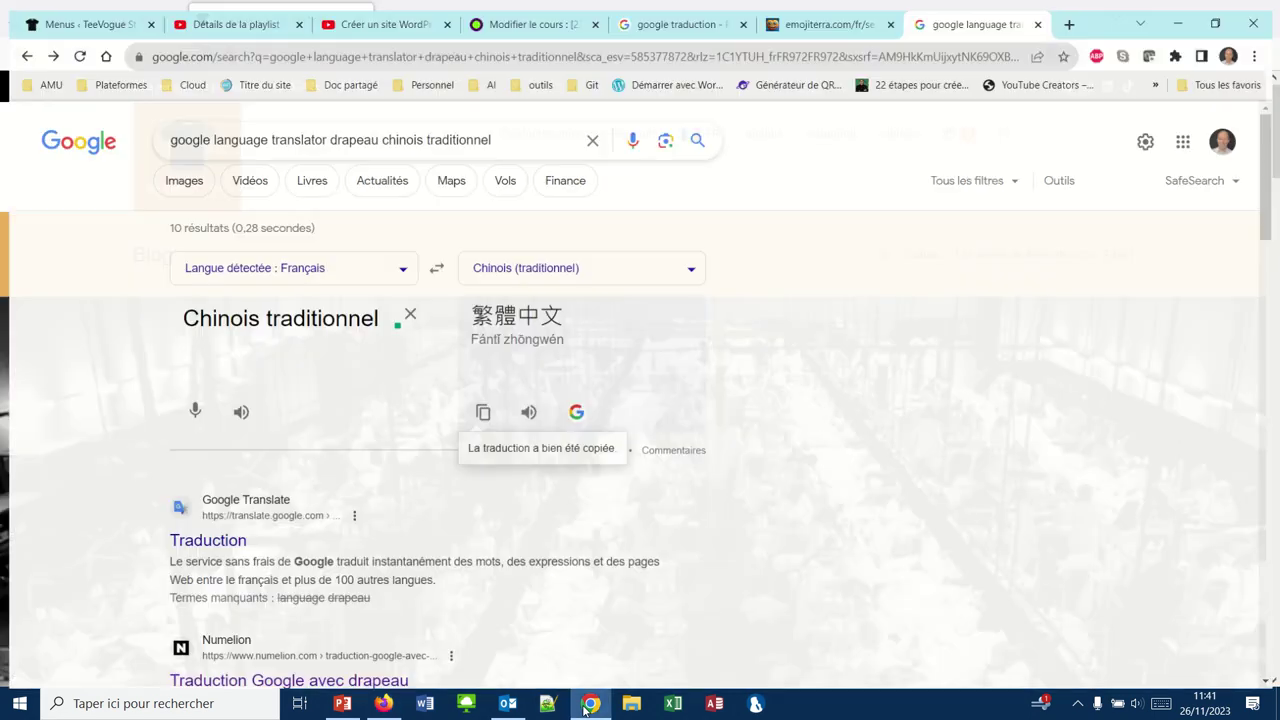
{"action": "left_click", "coordinate": [83, 15]}
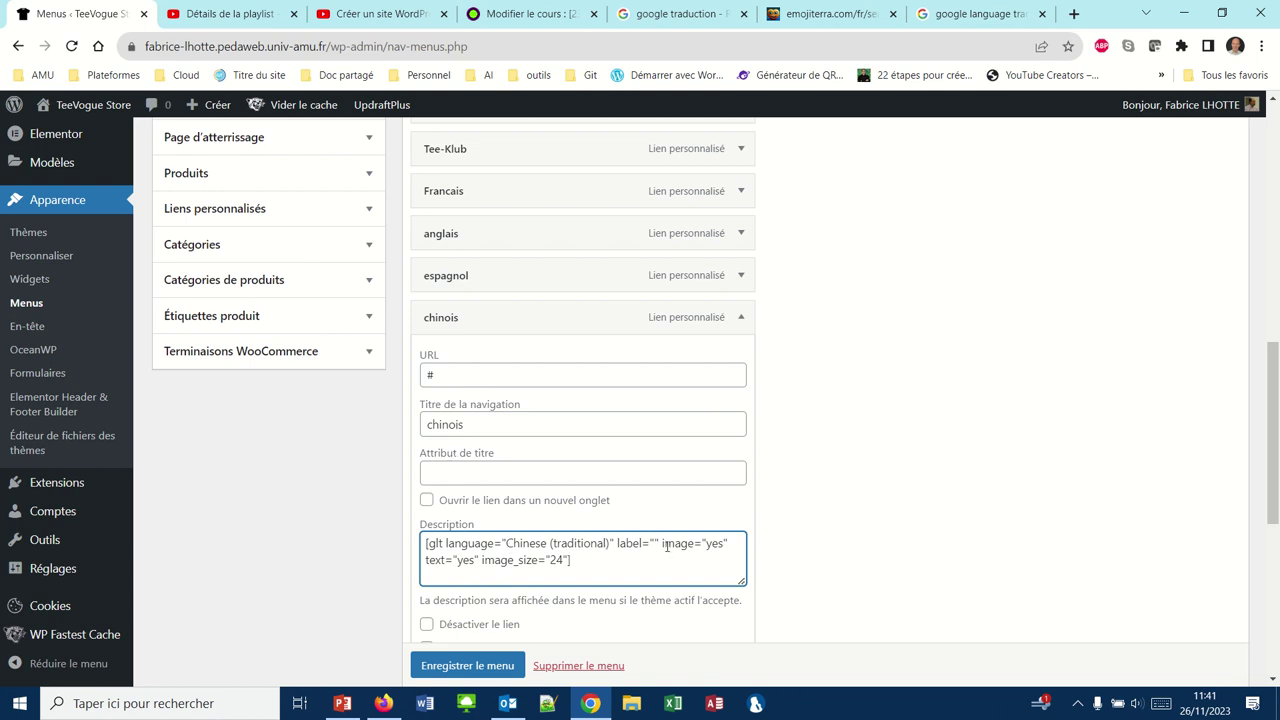
{"action": "key", "text": "ctrl+v"}
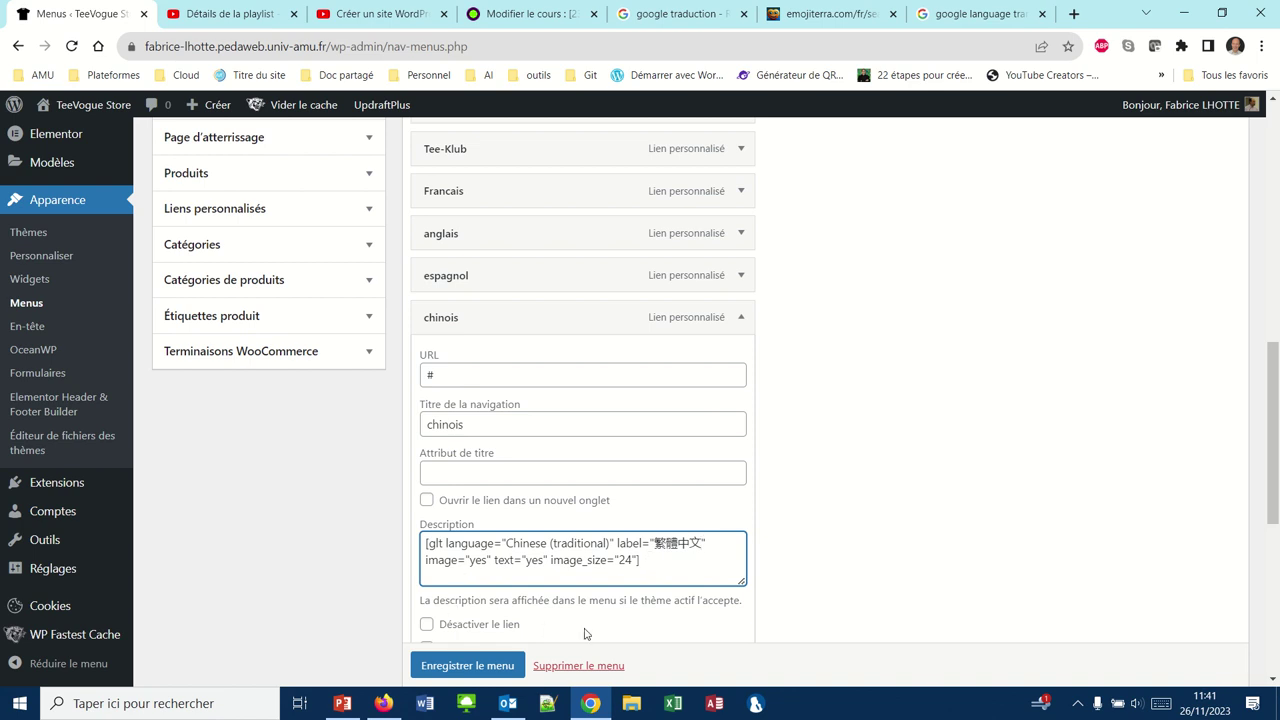
{"action": "scroll", "coordinate": [585, 634], "scroll_direction": "down", "scroll_amount": 1}
{"action": "left_click", "coordinate": [470, 665]}
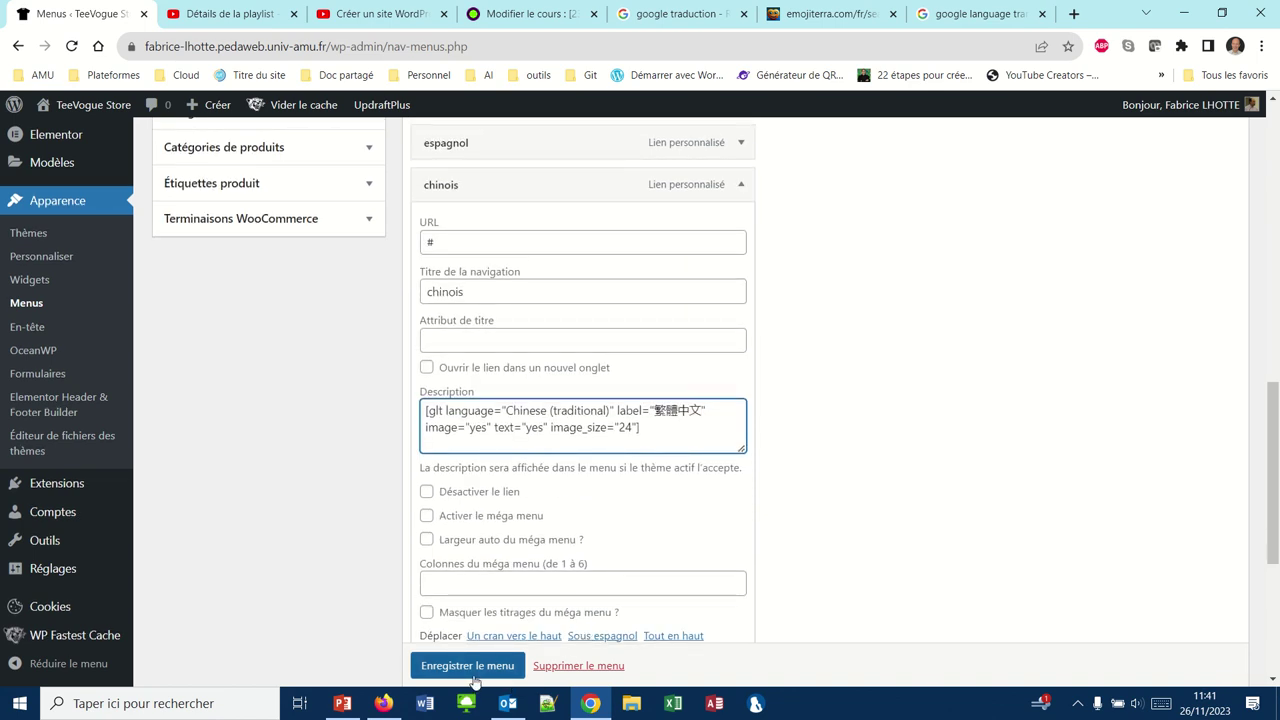
{"action": "scroll", "coordinate": [476, 680], "scroll_direction": "down", "scroll_amount": 1}
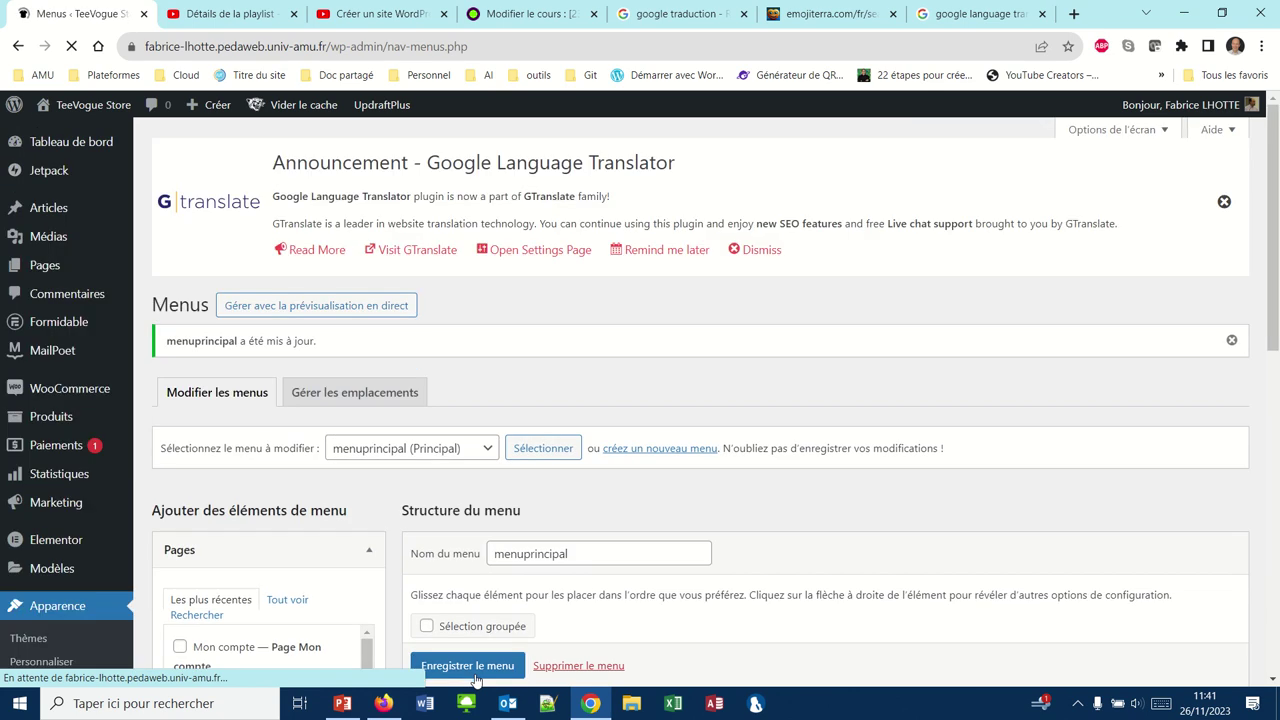
- Switch to Firefox, reload the shop and view the language items from the A propos page, and return to the menu editor in Chrome
{"action": "left_click", "coordinate": [397, 710]}
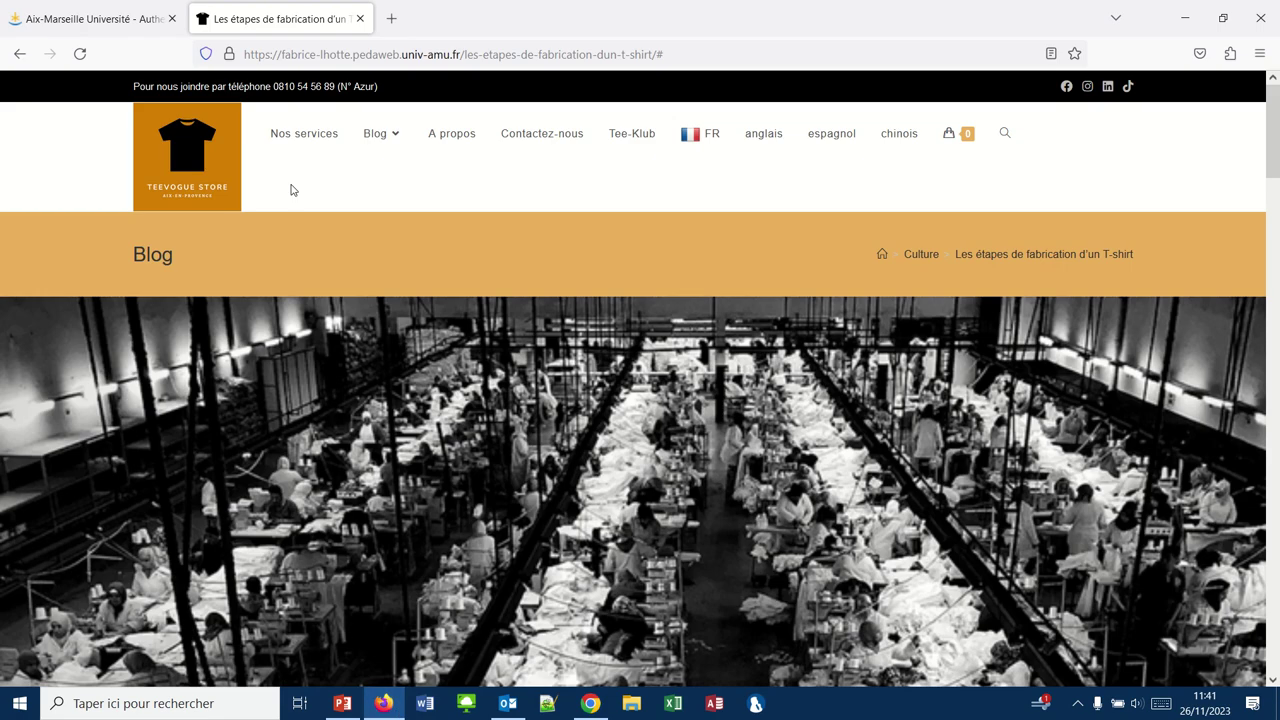
{"action": "left_click", "coordinate": [79, 54]}
{"action": "left_click", "coordinate": [80, 55]}
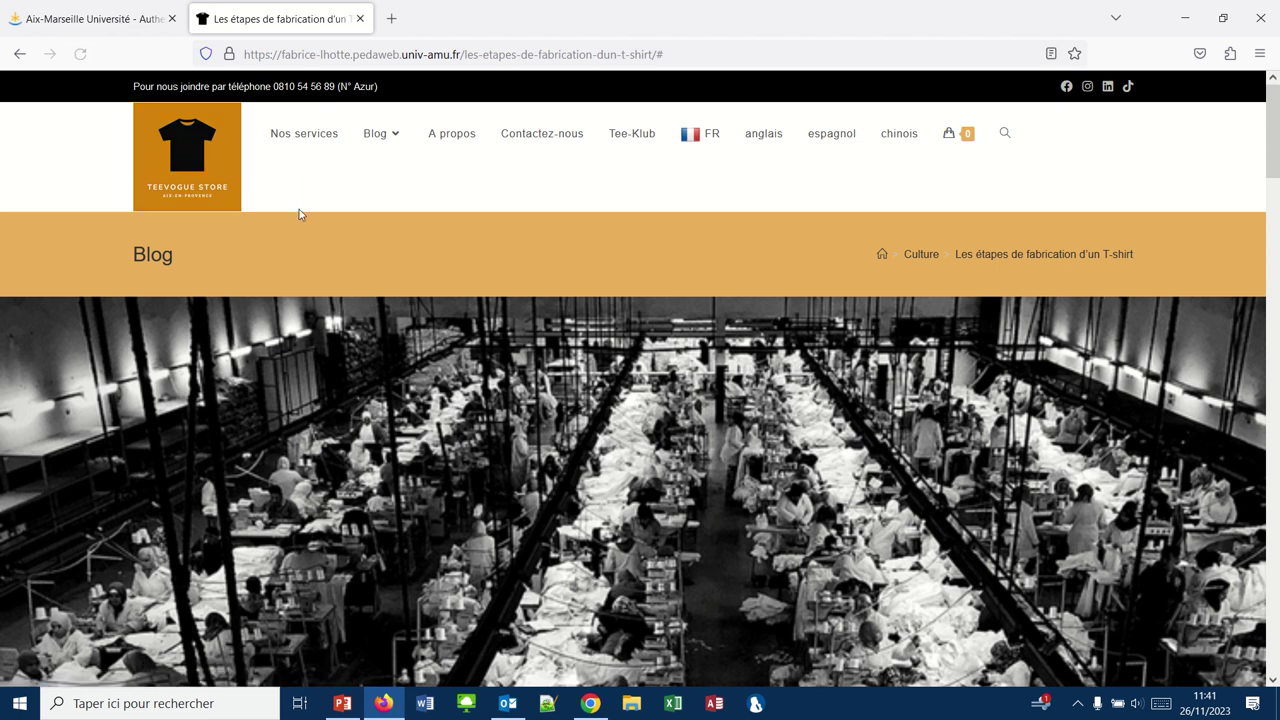
{"action": "mouse_move", "coordinate": [452, 6]}
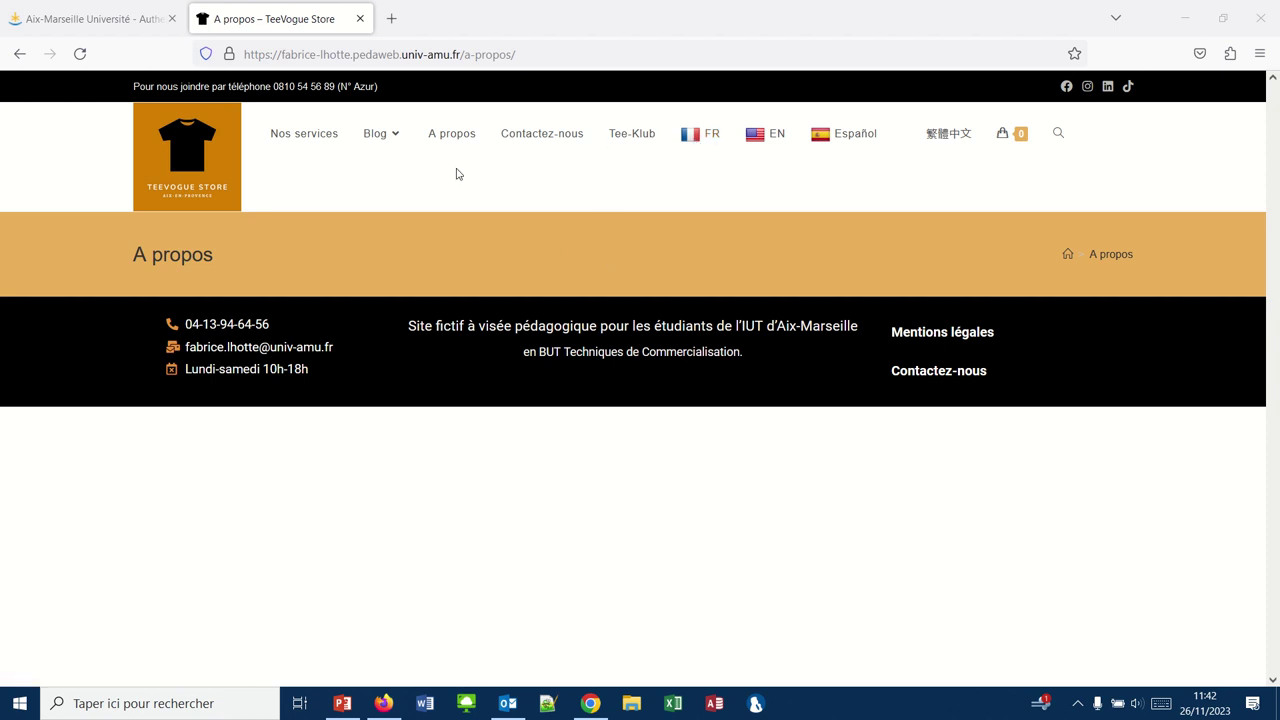
{"action": "left_click", "coordinate": [590, 703]}
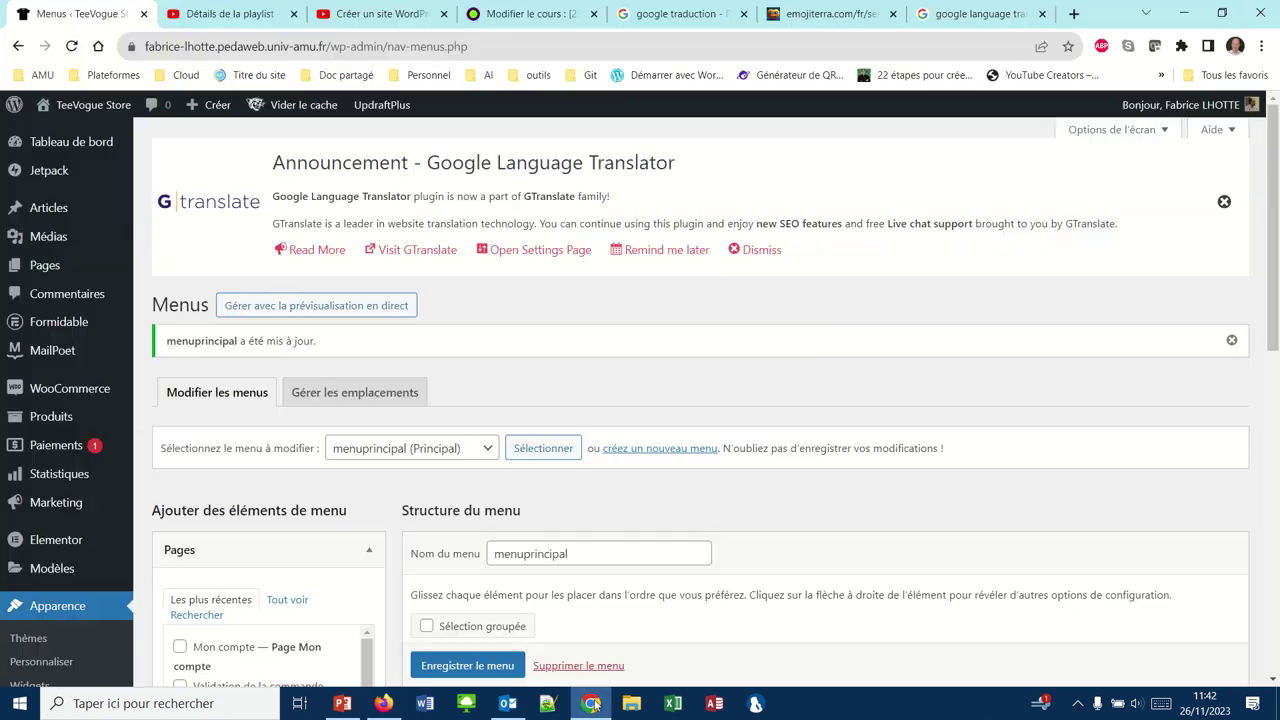
- Nest the anglais, espagnol and chinois items as sub-items under Francais in menuprincipal and save the menu
{"action": "scroll", "coordinate": [541, 543], "scroll_direction": "down", "scroll_amount": 6}
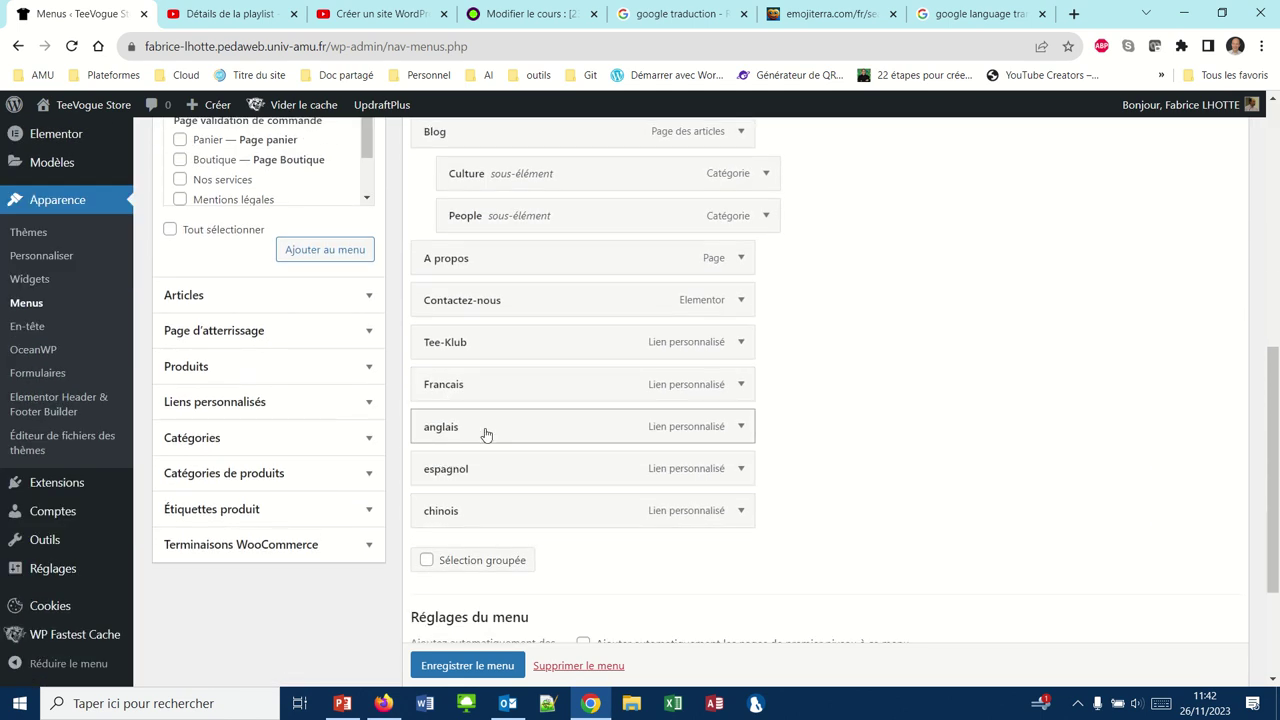
{"action": "left_click_drag", "start_coordinate": [513, 428], "coordinate": [534, 471]}
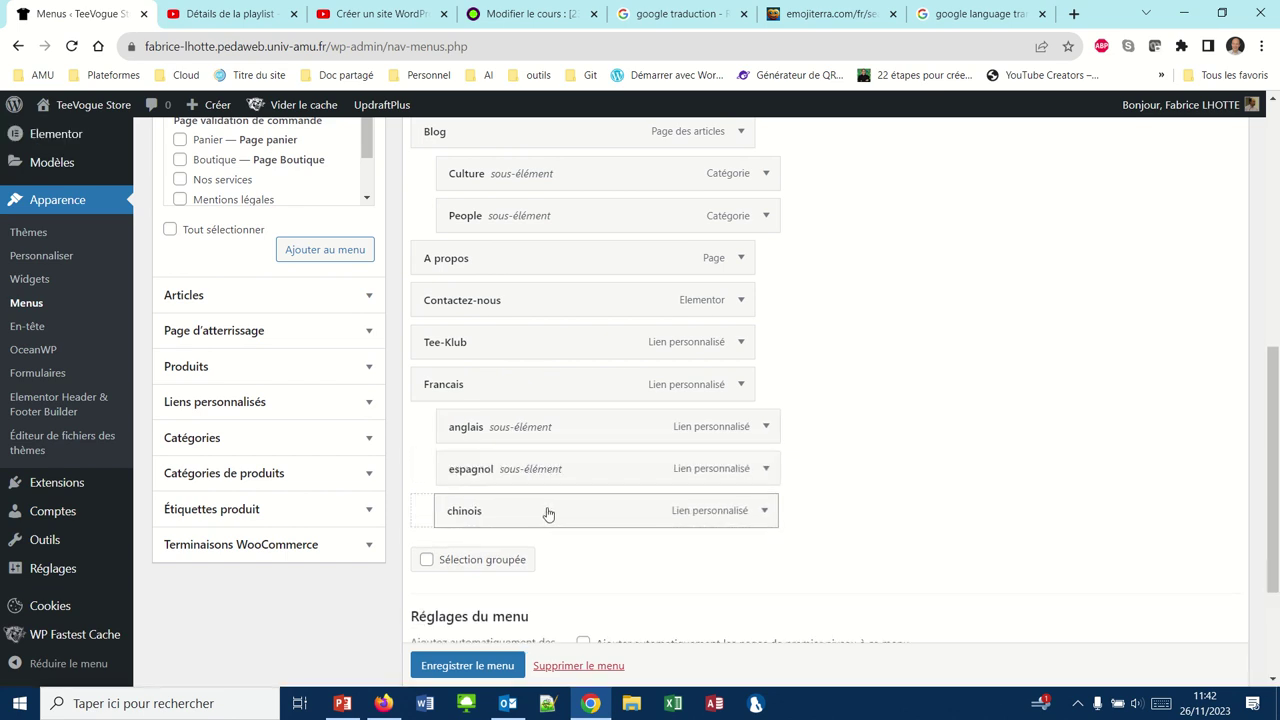
{"action": "left_click_drag", "start_coordinate": [549, 514], "coordinate": [575, 514]}
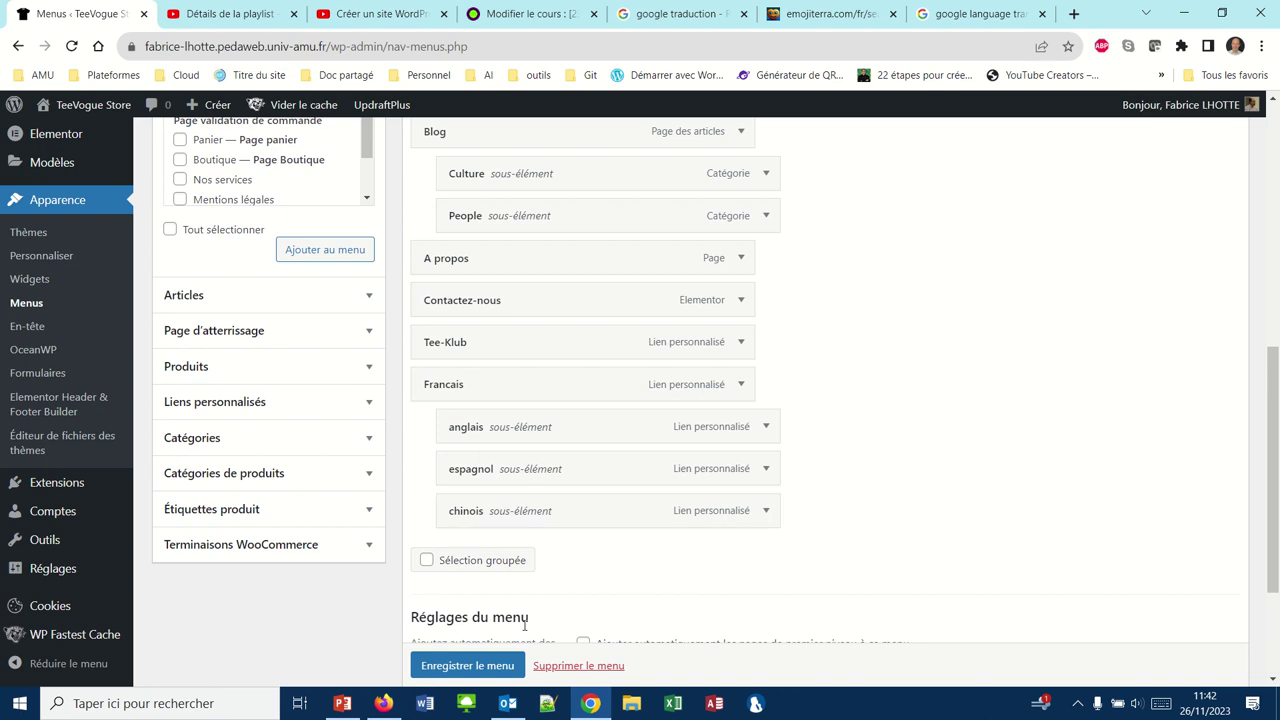
{"action": "left_click", "coordinate": [491, 665]}
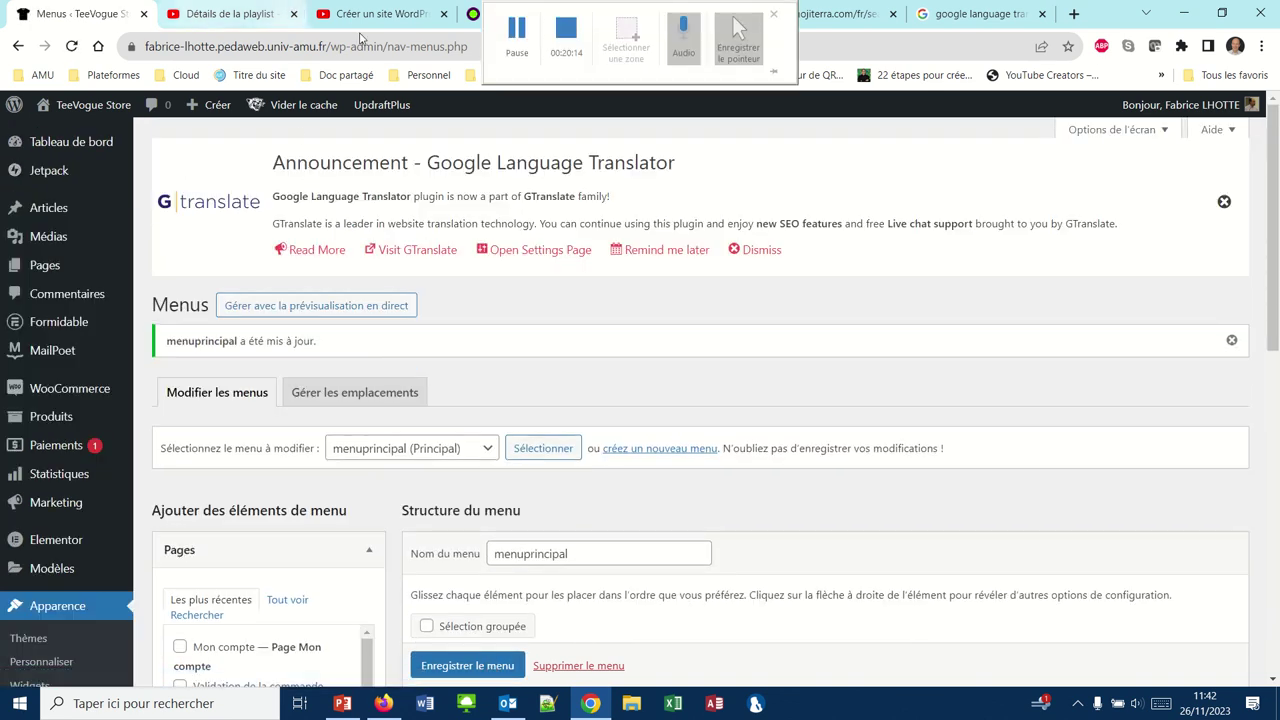
- Switch to Firefox, reload the shop, and check the language menu on the Contactez-nous, Nos services and A propos pages
{"action": "left_click", "coordinate": [393, 706]}
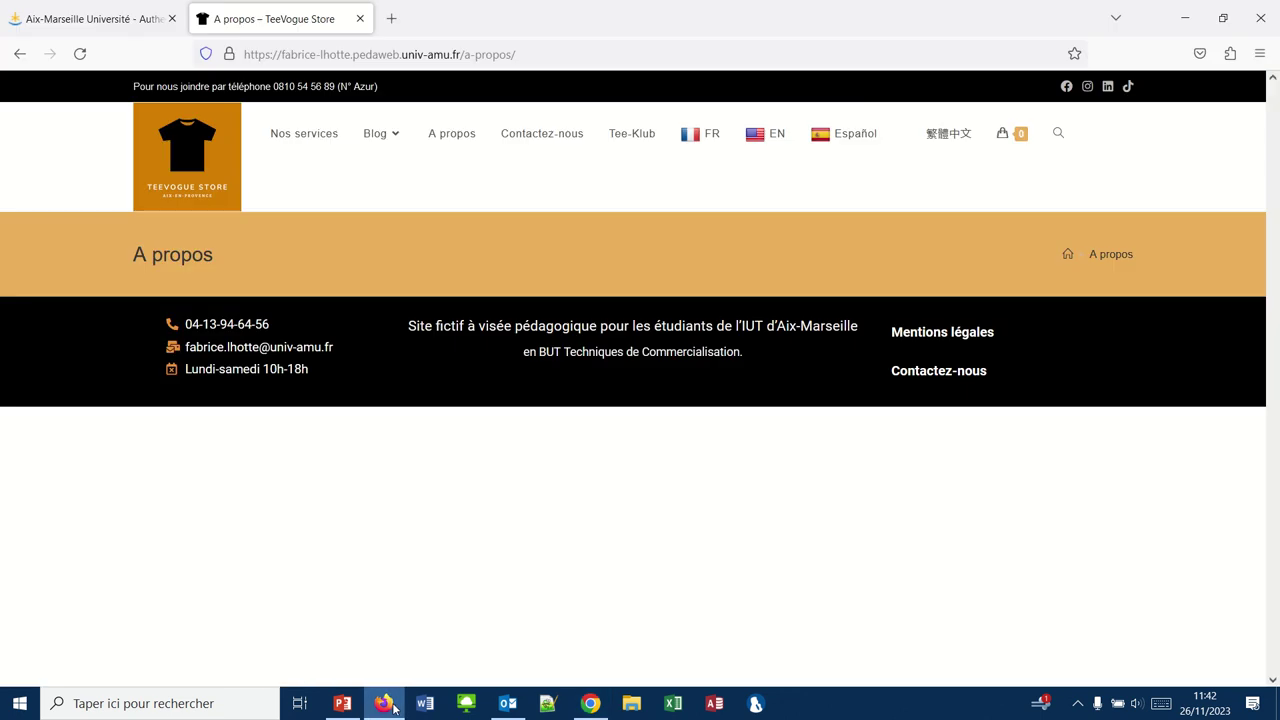
{"action": "left_click", "coordinate": [81, 55]}
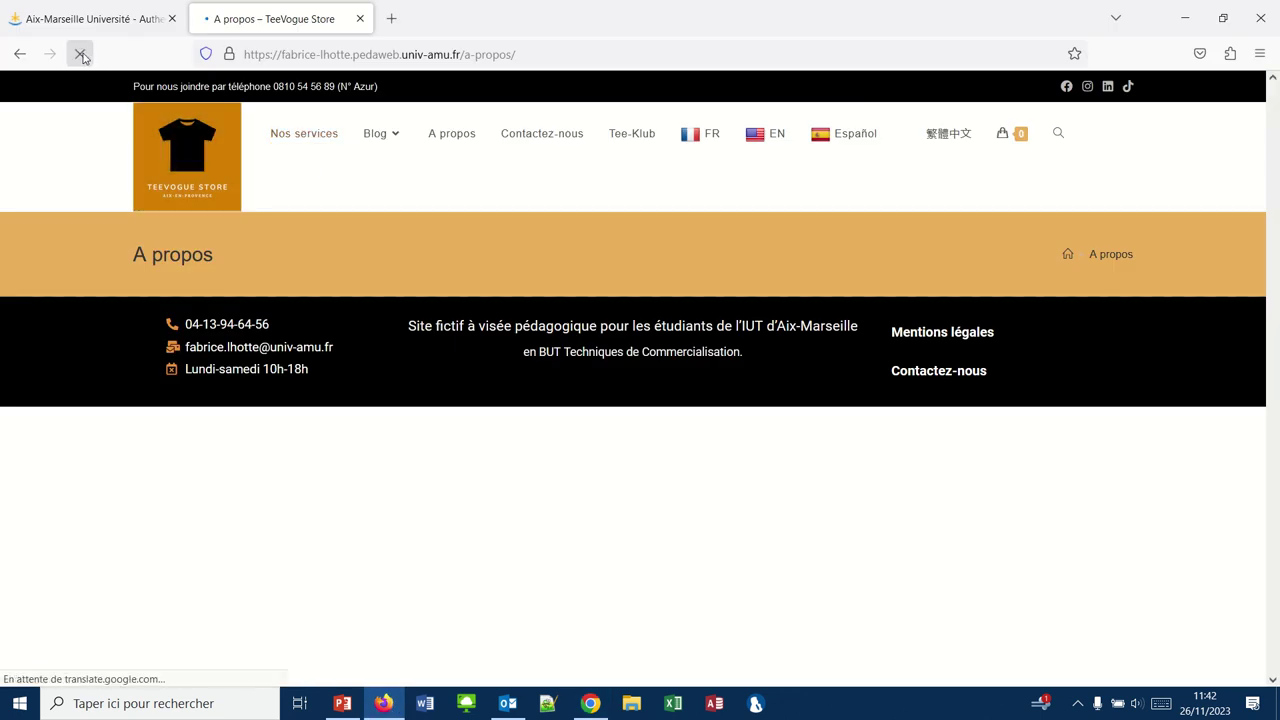
{"action": "left_click", "coordinate": [440, 140]}
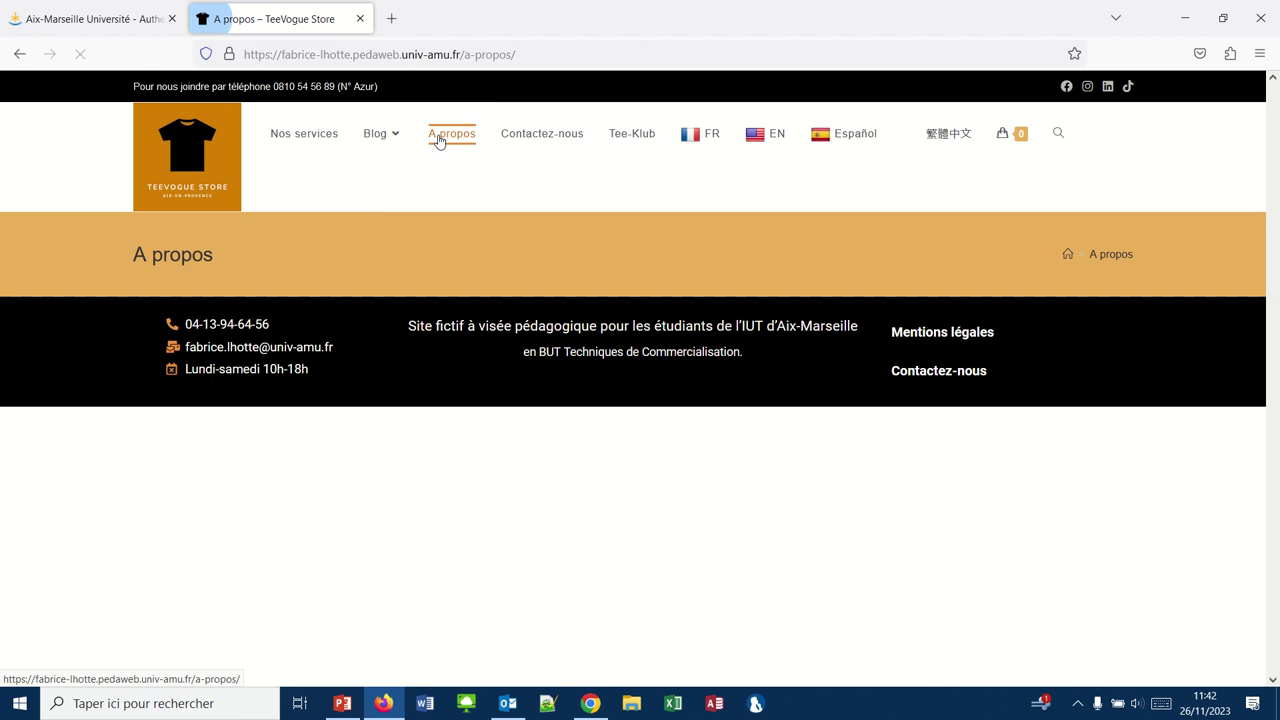
{"action": "left_click", "coordinate": [544, 139]}
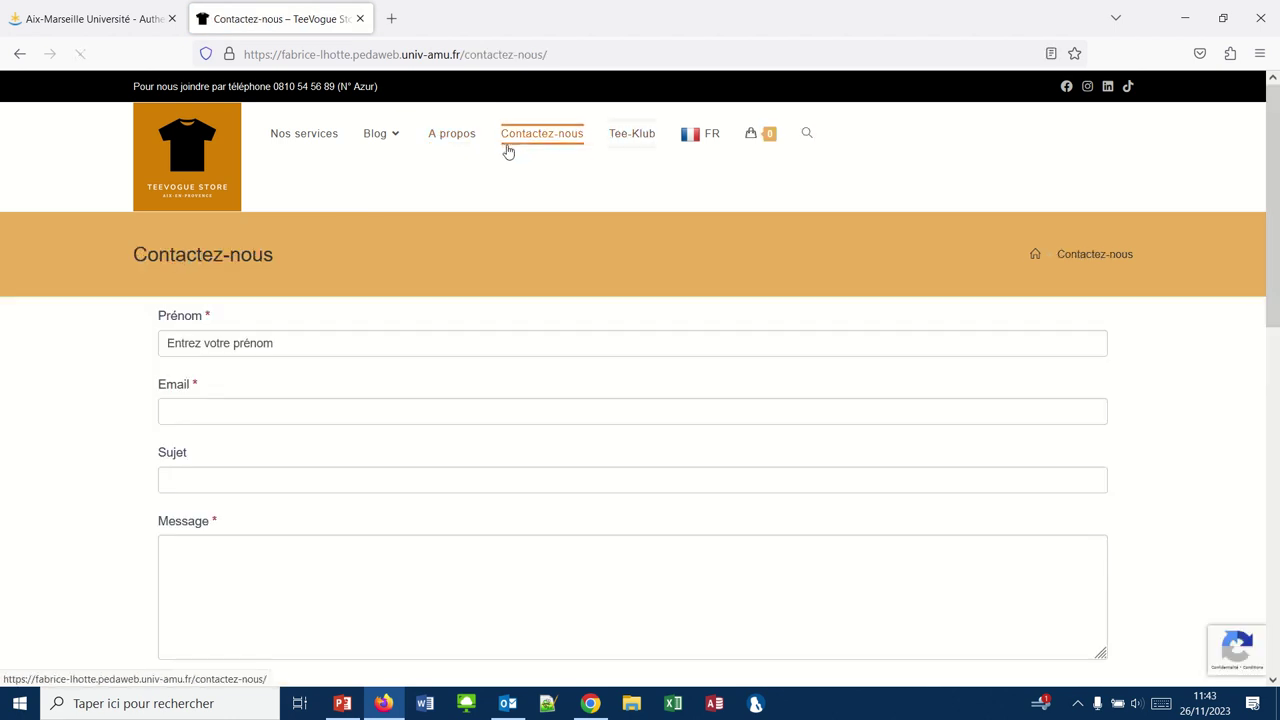
{"action": "mouse_move", "coordinate": [687, 136]}
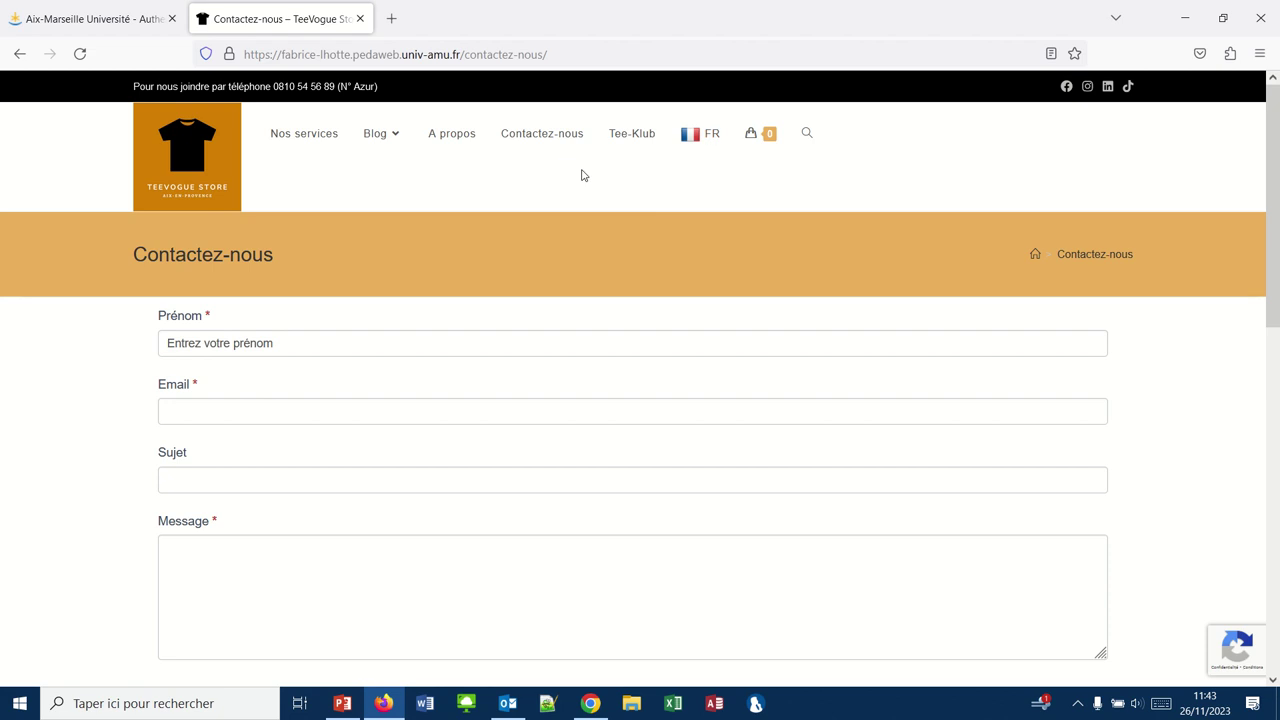
{"action": "left_click", "coordinate": [331, 140]}
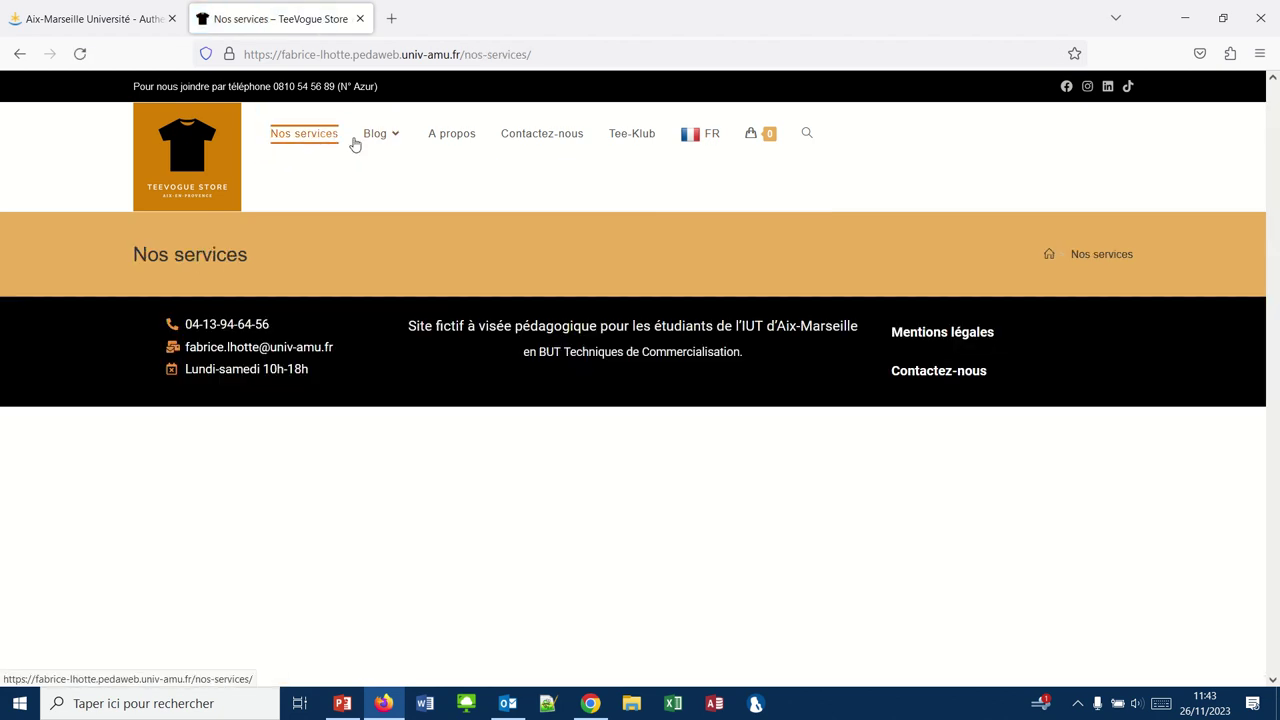
{"action": "left_click", "coordinate": [447, 140]}
- View the blog's Culture category in Español using the FR submenu, and open the article on the steps of making a T-shirt
{"action": "mouse_move", "coordinate": [380, 138]}
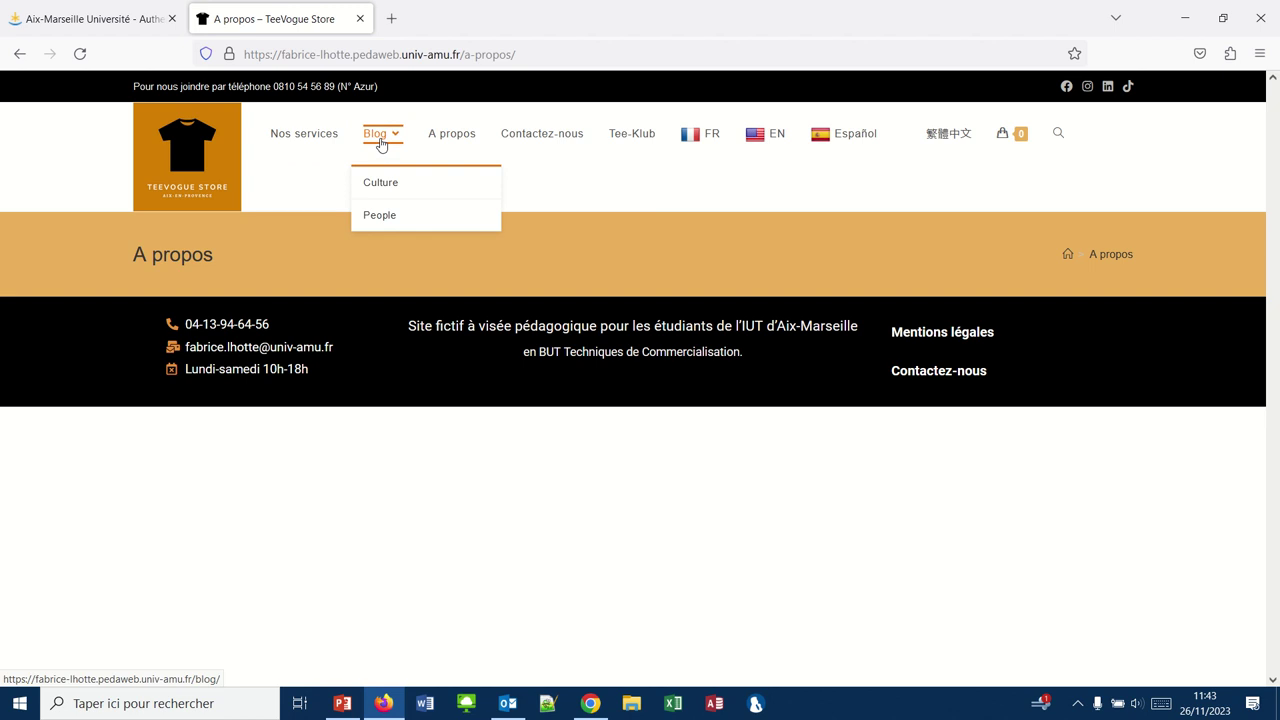
{"action": "left_click", "coordinate": [380, 186]}
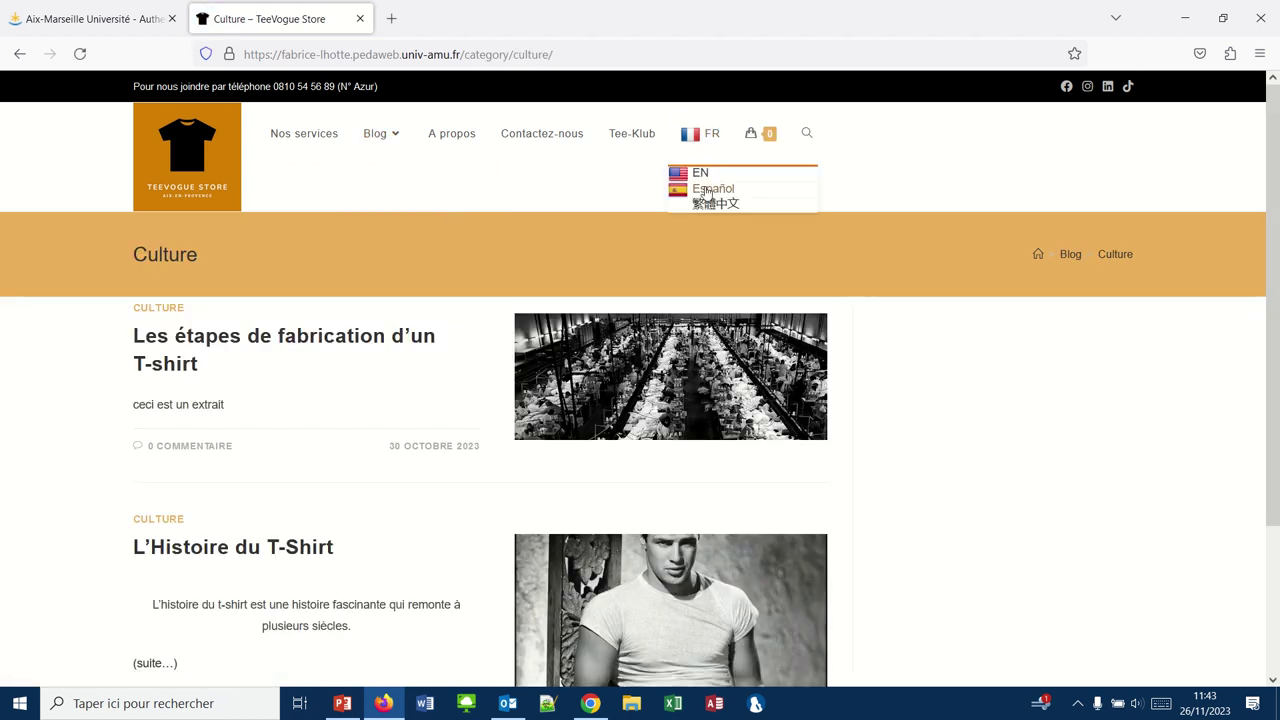
{"action": "left_click", "coordinate": [710, 190]}
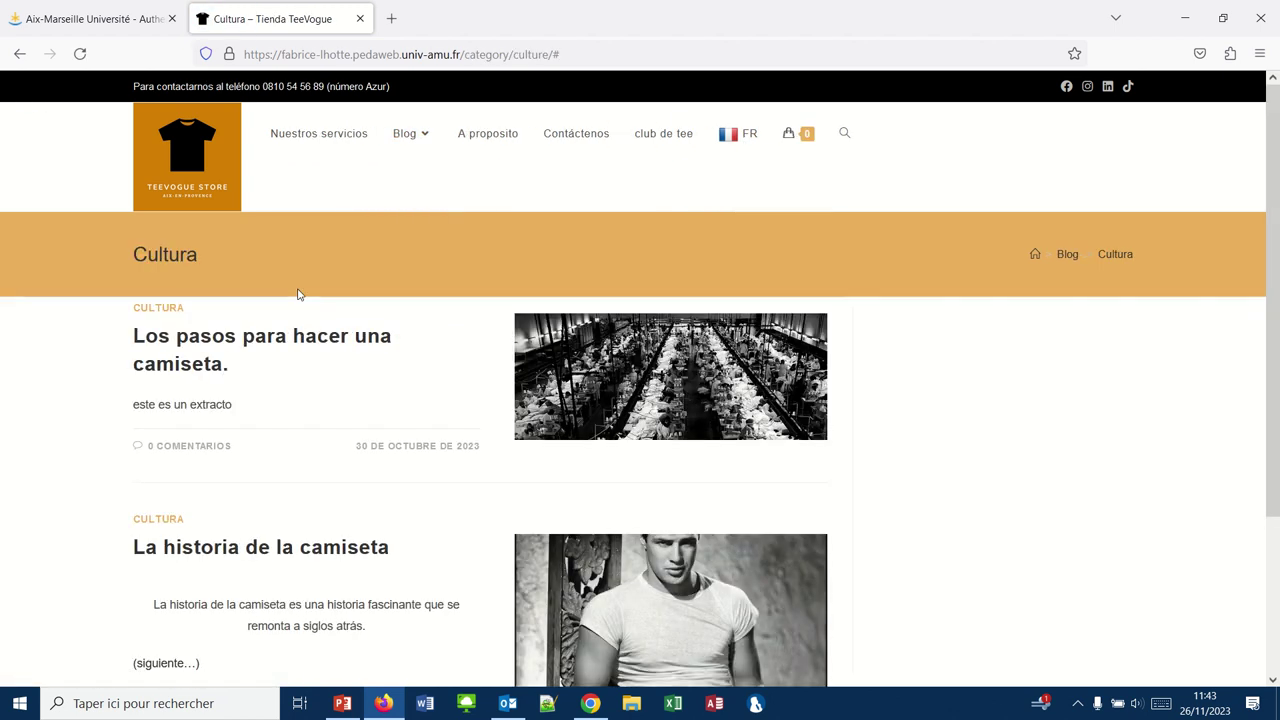
{"action": "left_click", "coordinate": [247, 338]}
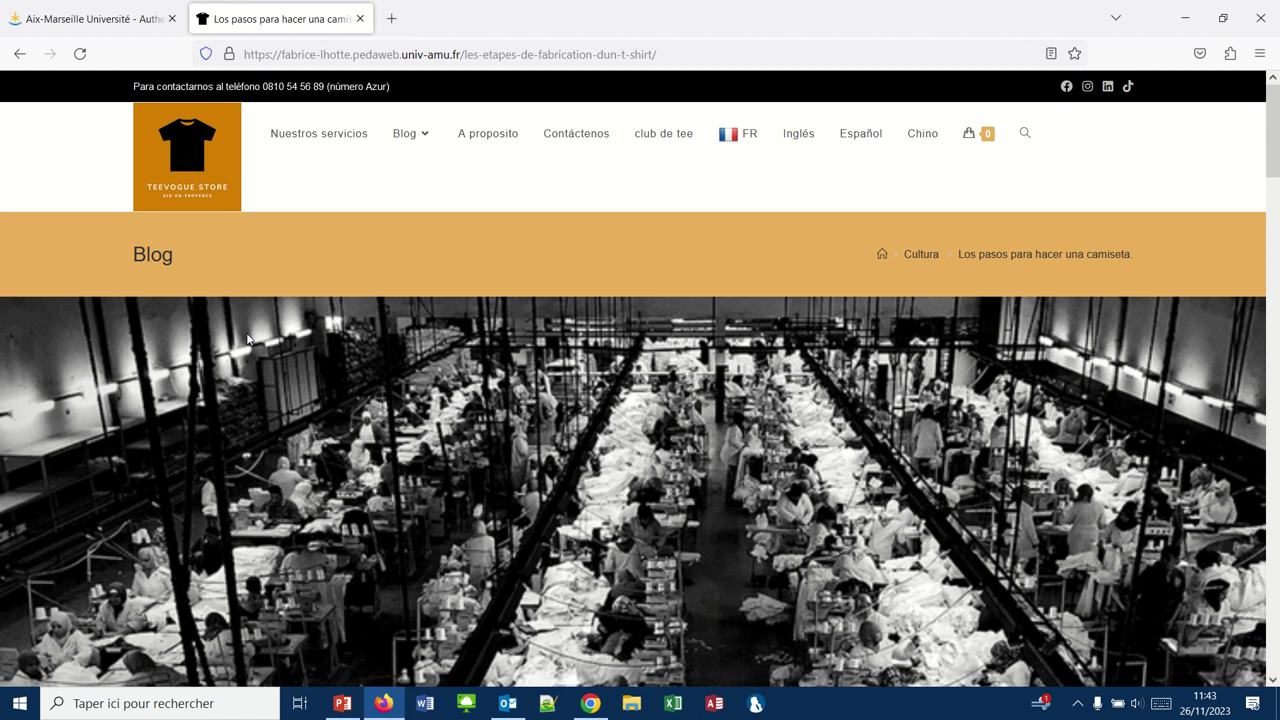
{"action": "mouse_move", "coordinate": [581, 10]}
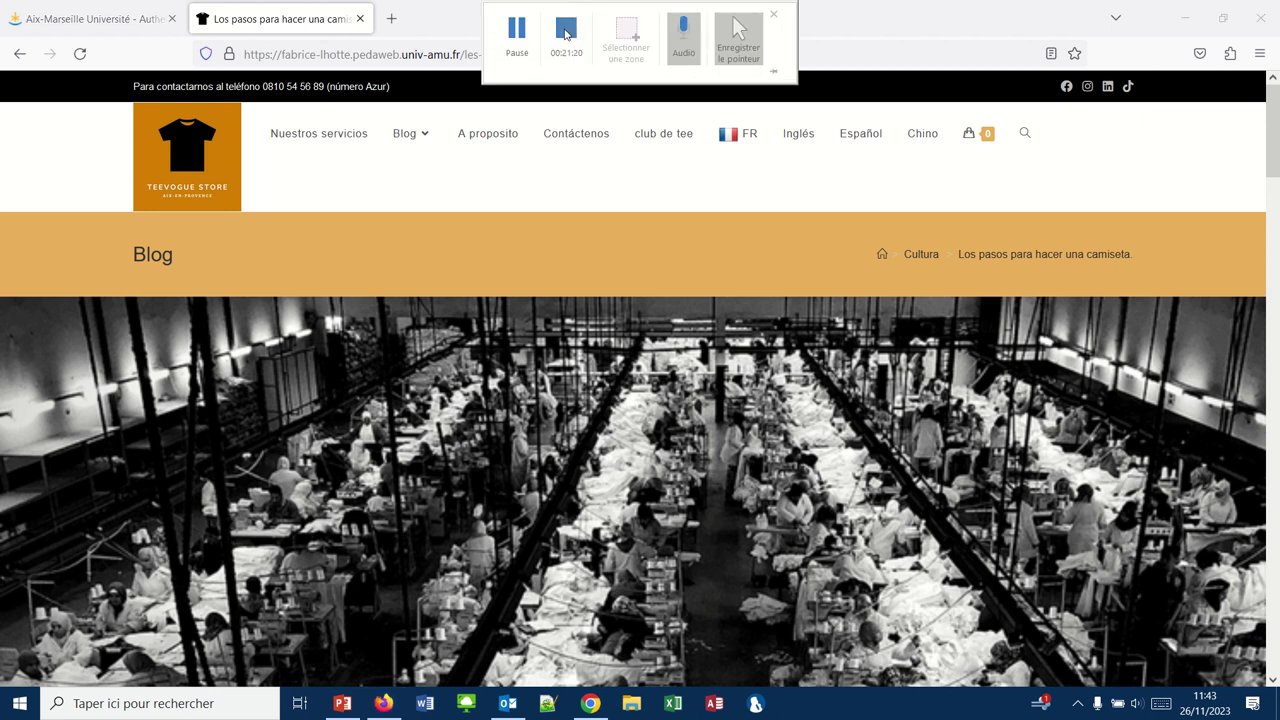